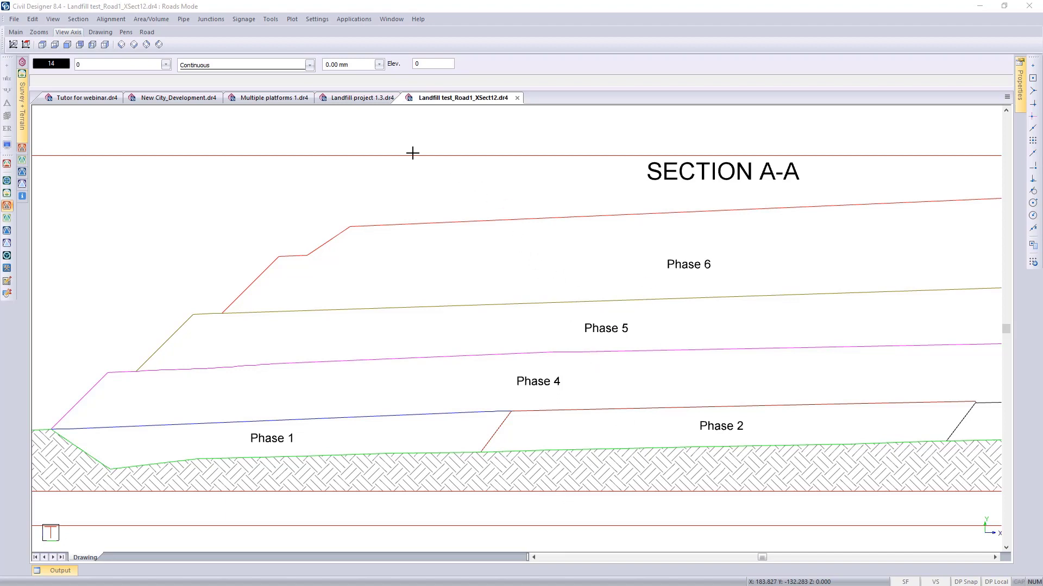
# Switch to the Landfill project 1.3.dr4 drawing, make the Phase 2 to Phase 5 surfaces visible and show the model in plan view
pyautogui.click(358, 98)
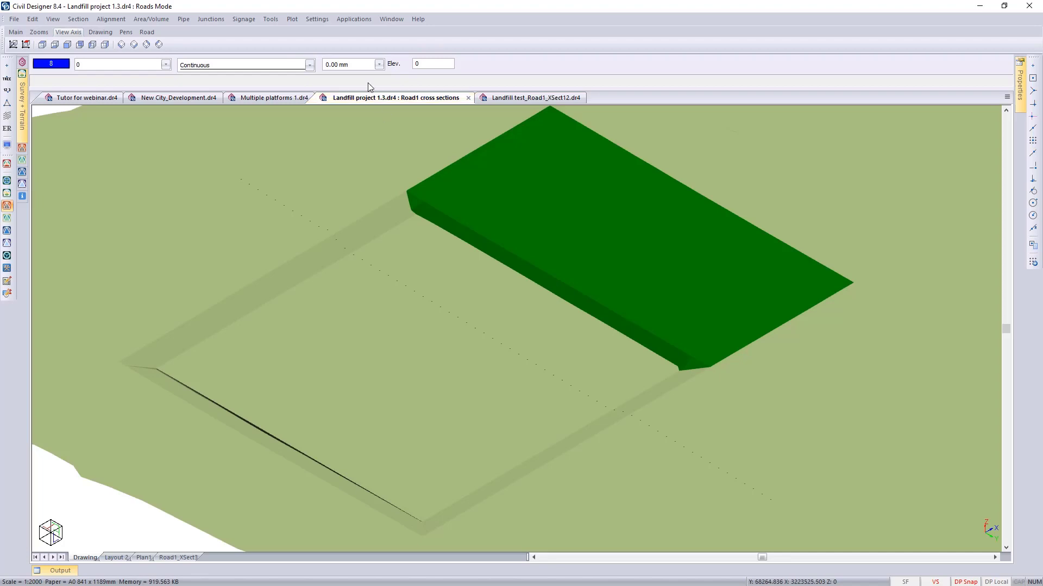
pyautogui.moveTo(26, 111)
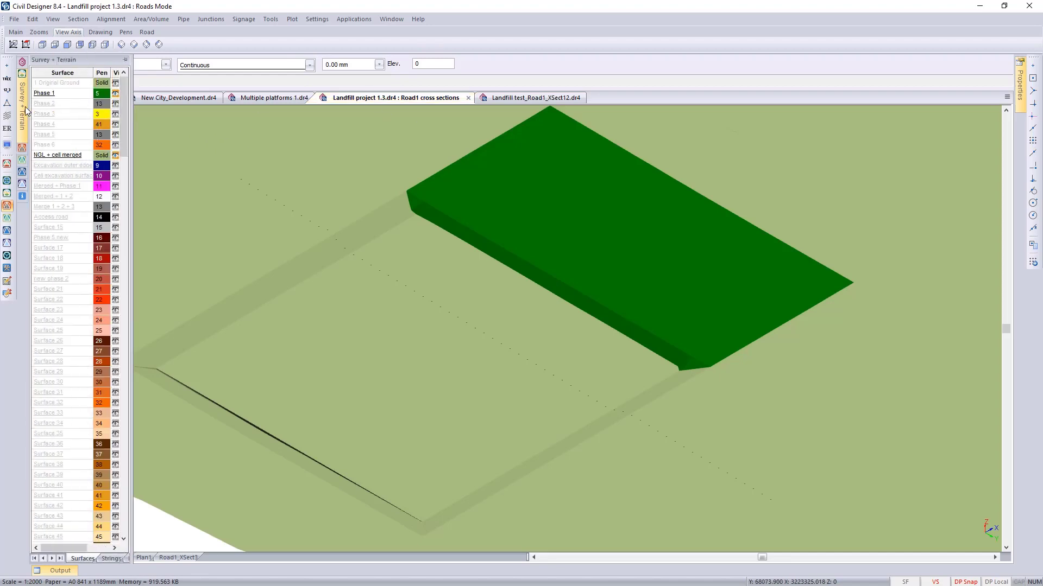
pyautogui.click(127, 59)
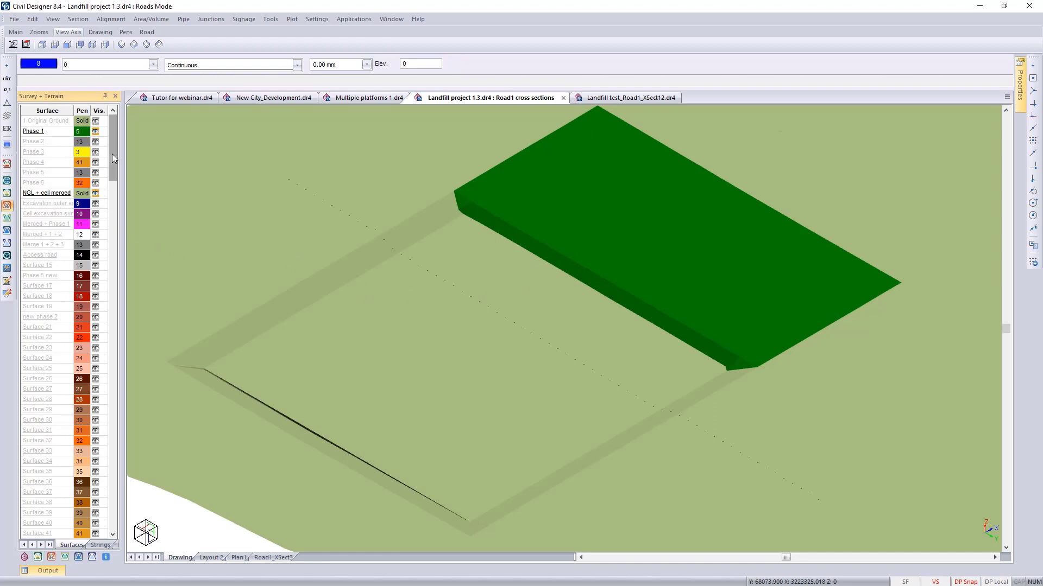
pyautogui.click(95, 142)
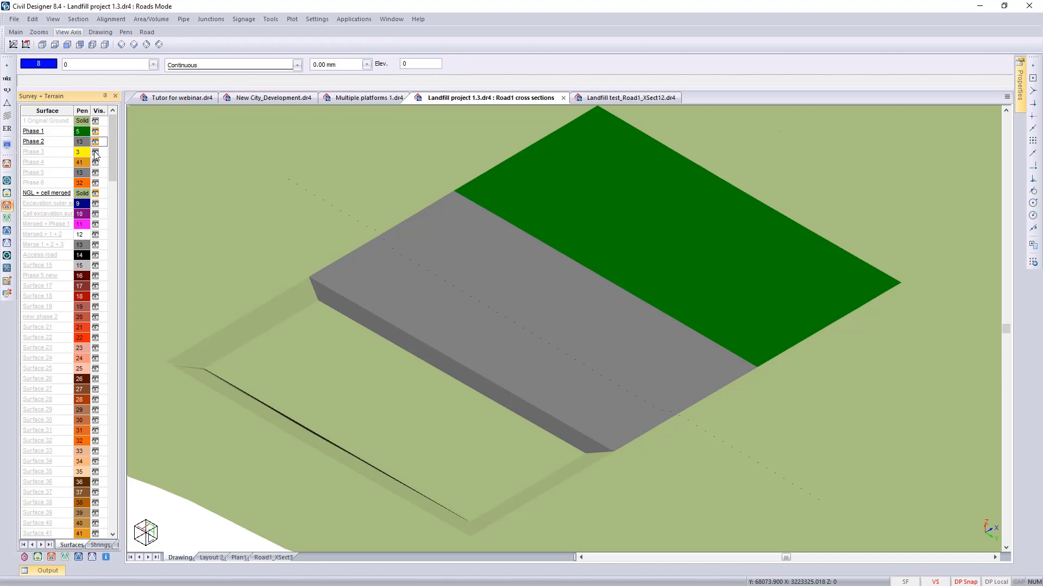
pyautogui.click(95, 152)
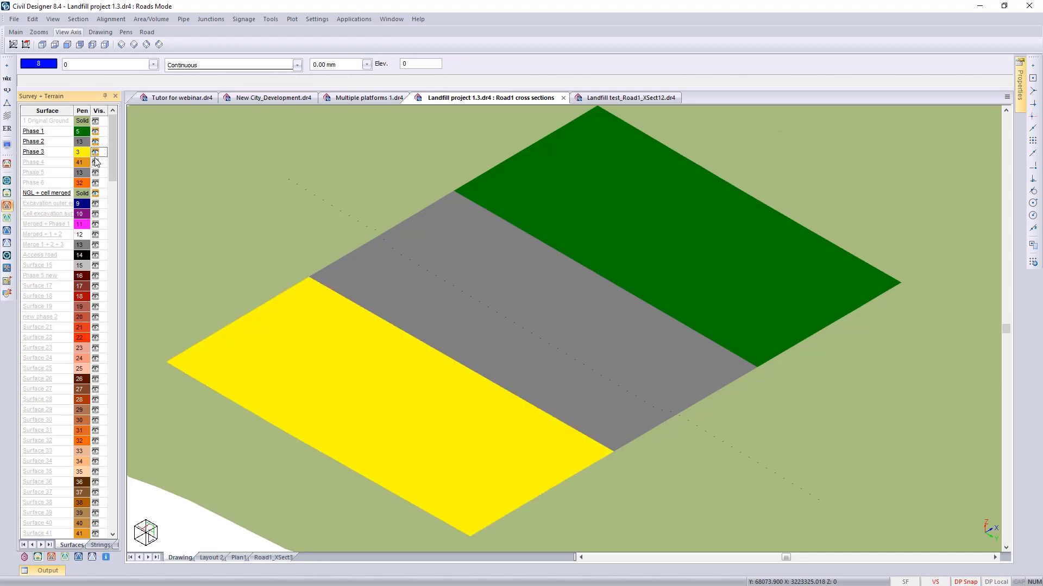
pyautogui.click(96, 162)
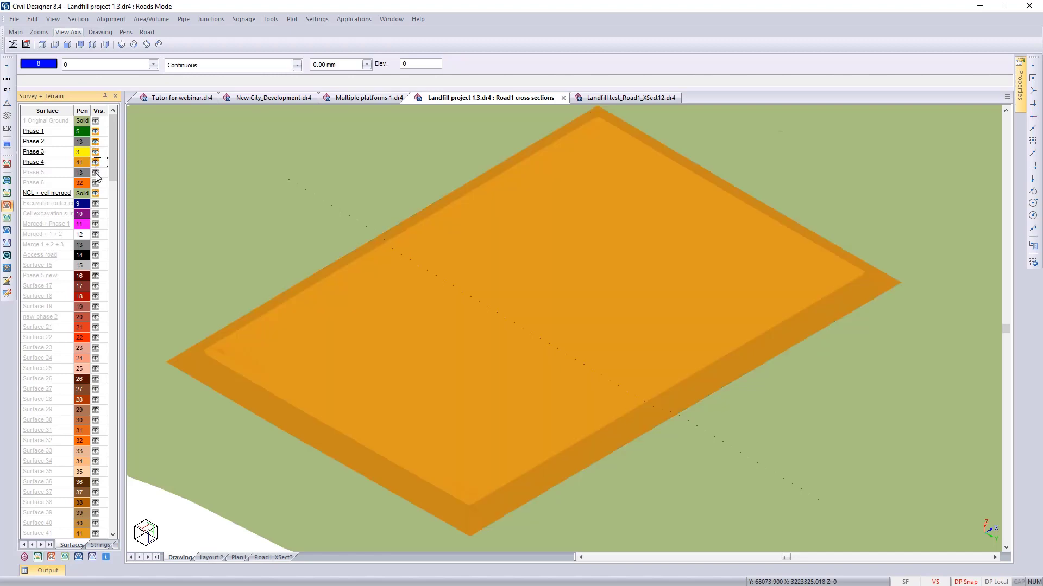
pyautogui.click(96, 173)
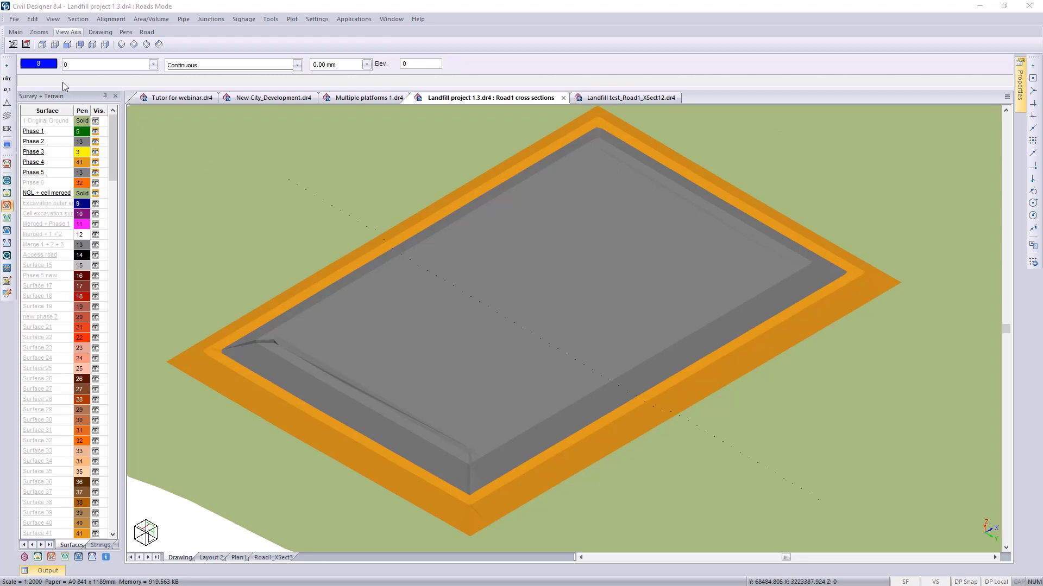
pyautogui.click(42, 45)
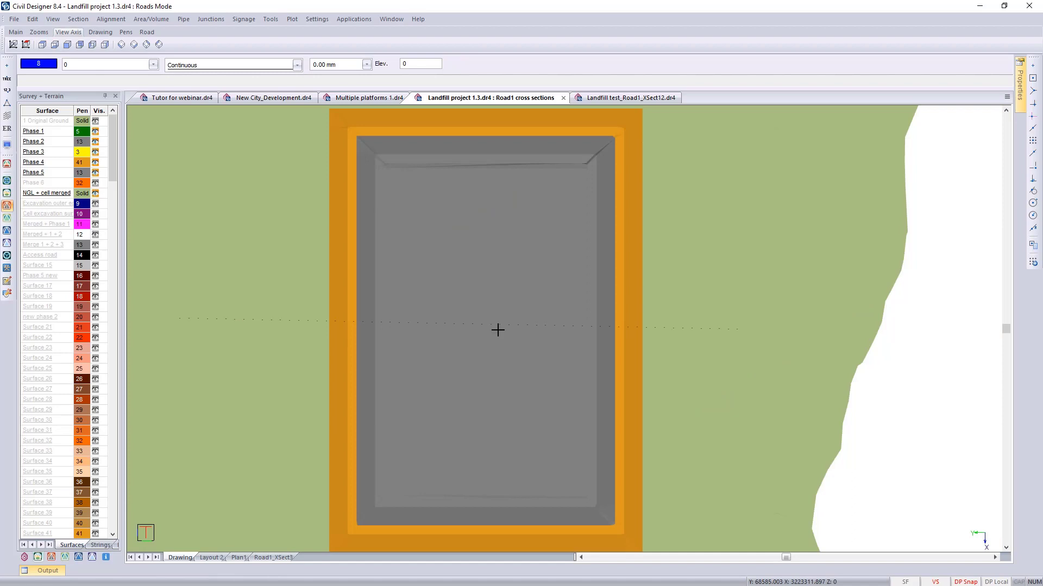
pyautogui.click(104, 96)
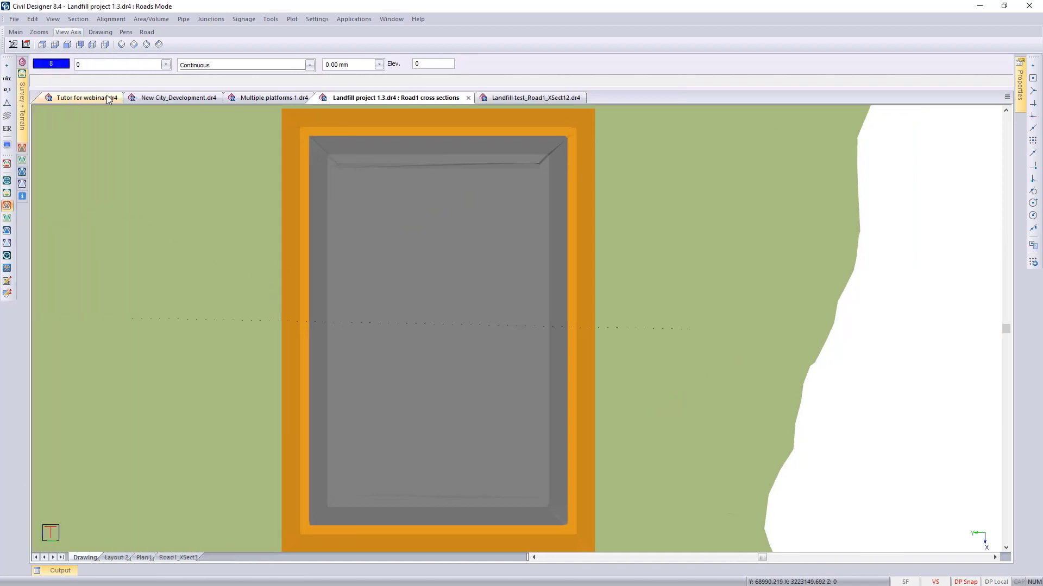
# Open the control panel of road 01 Road1 cross sections from the road file selection and review its general settings
pyautogui.click(14, 19)
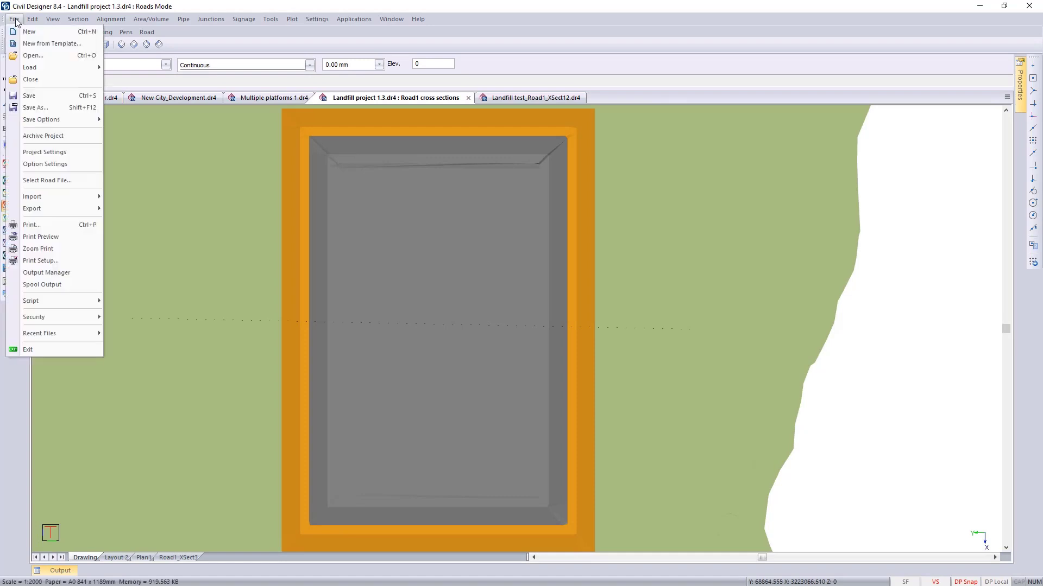
pyautogui.click(63, 181)
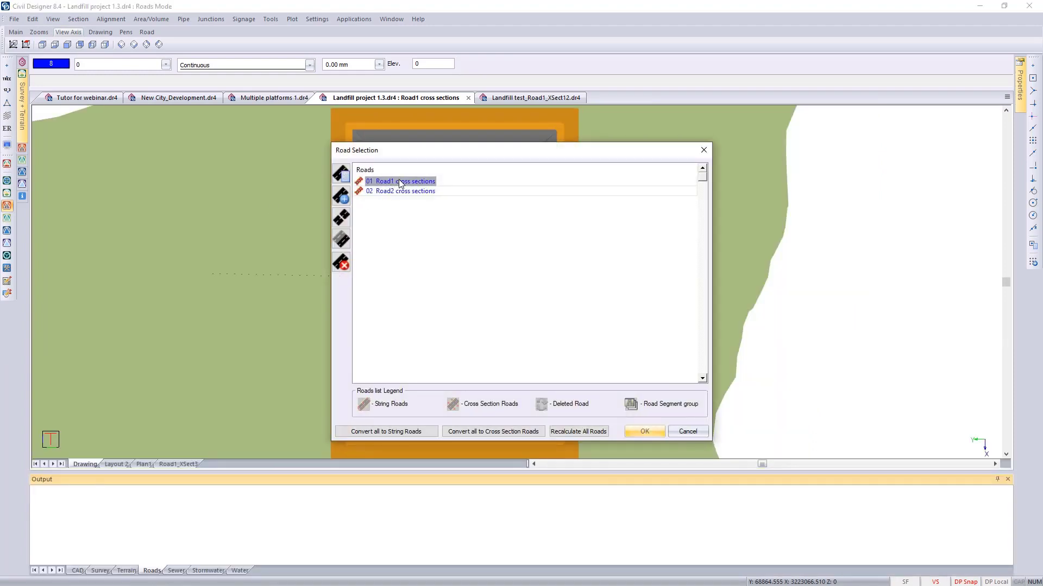
pyautogui.click(348, 179)
pyautogui.click(344, 180)
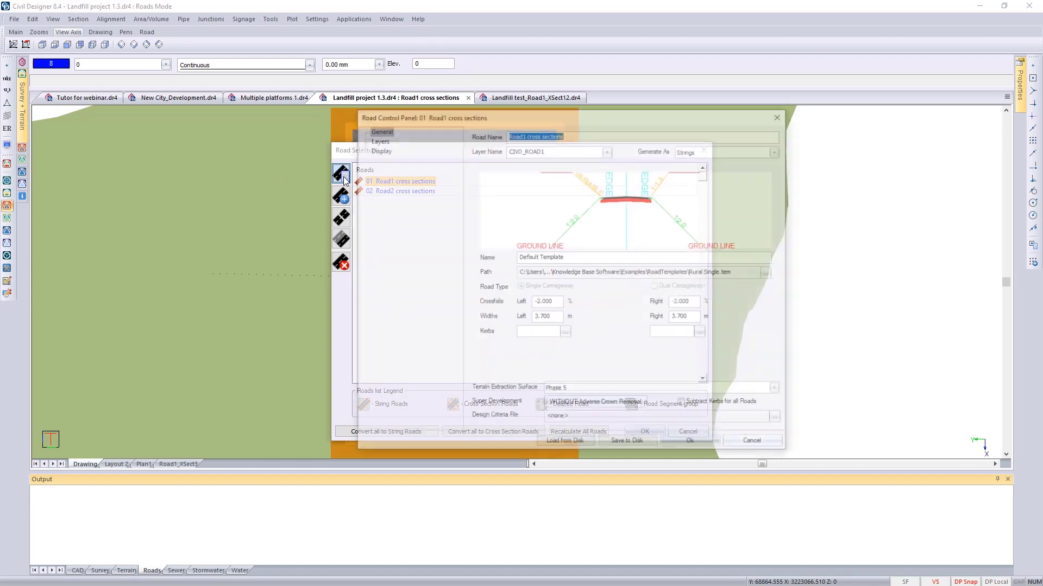
pyautogui.click(562, 136)
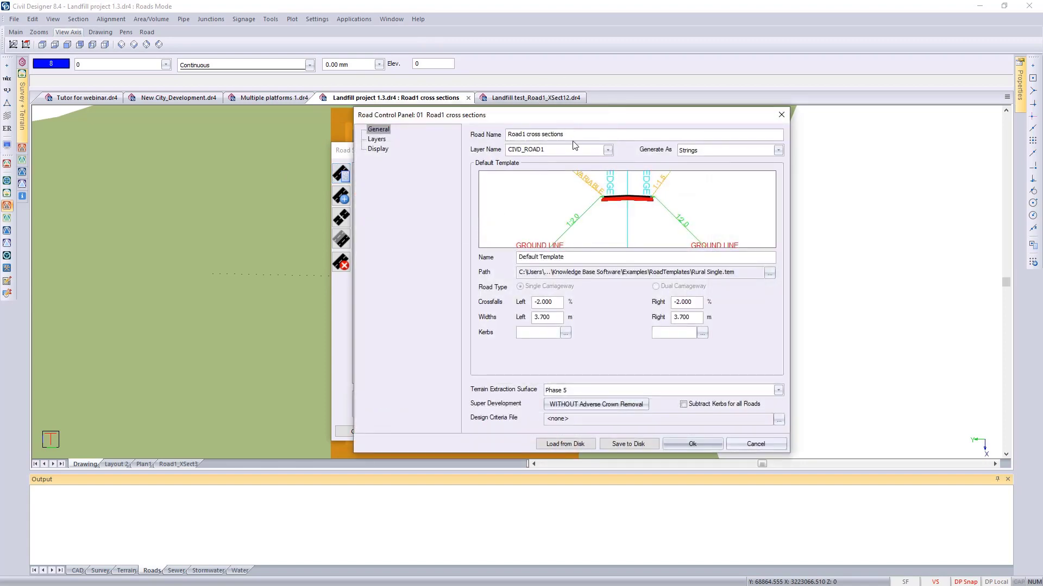
# Review the road's layer names down to Layer 8, accept the settings and keep Road1 cross sections as the selected road
pyautogui.click(376, 140)
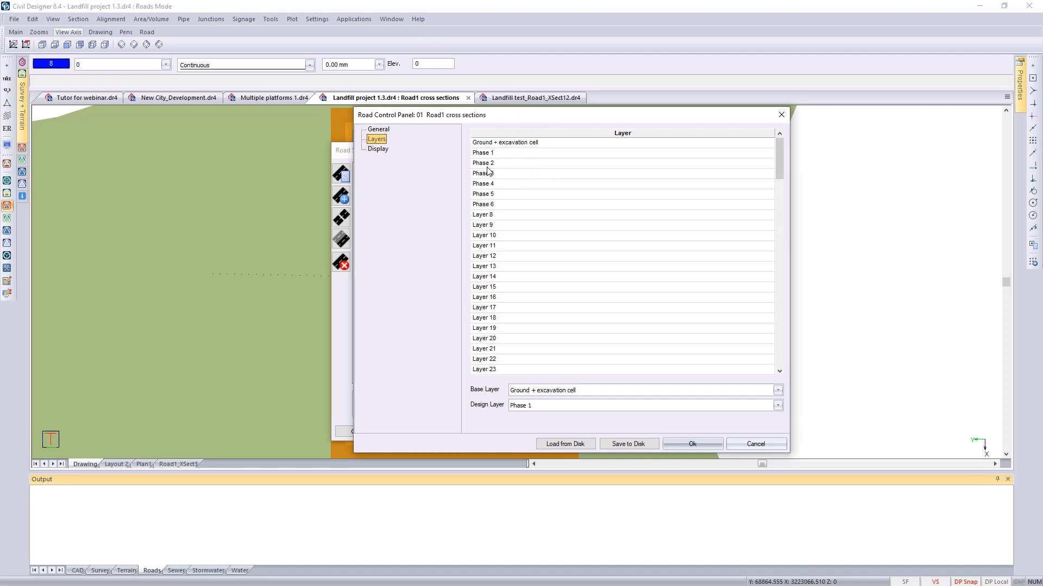
pyautogui.click(487, 202)
pyautogui.click(495, 208)
pyautogui.click(500, 216)
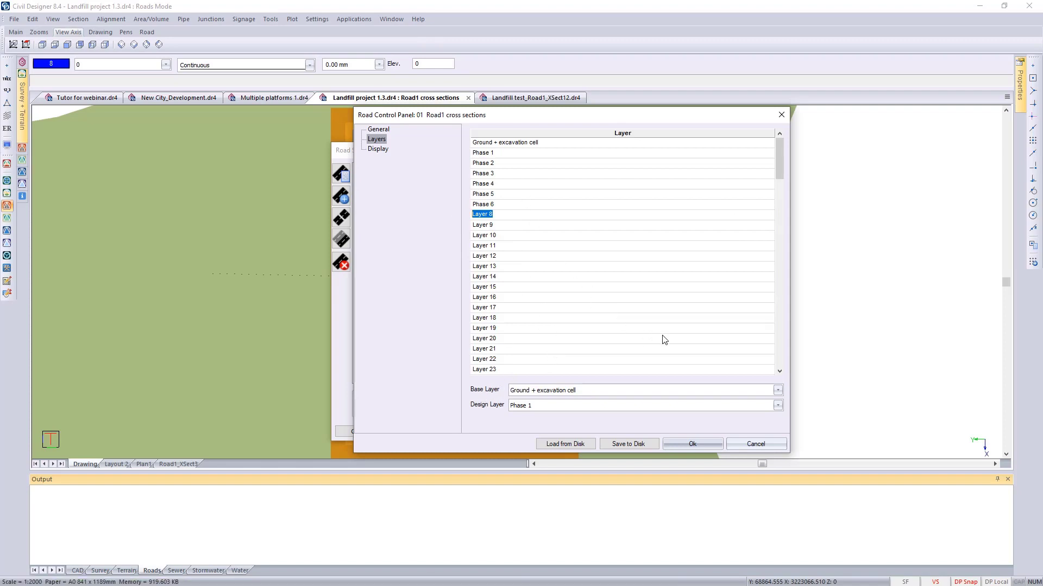
pyautogui.click(689, 444)
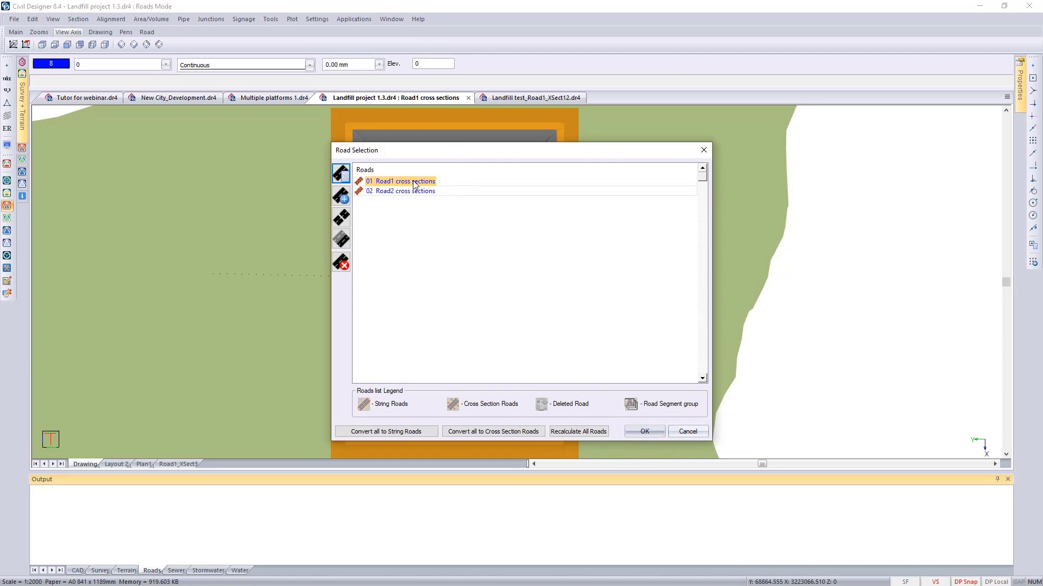
pyautogui.click(645, 431)
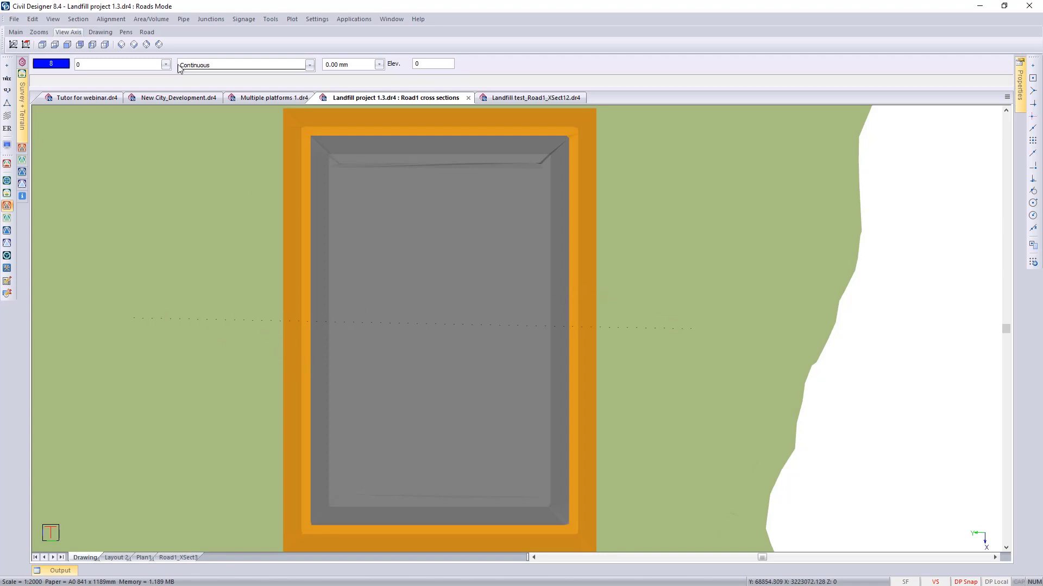
# Show the PIs of Road1's horizontal alignment with Graphical Edit and leave the command without editing any
pyautogui.click(110, 19)
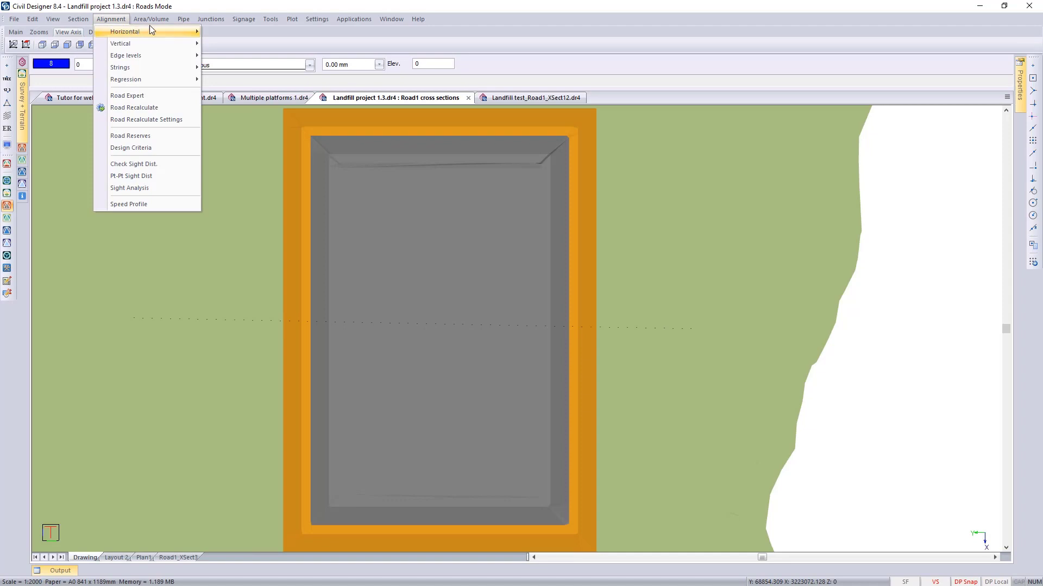
pyautogui.moveTo(159, 31)
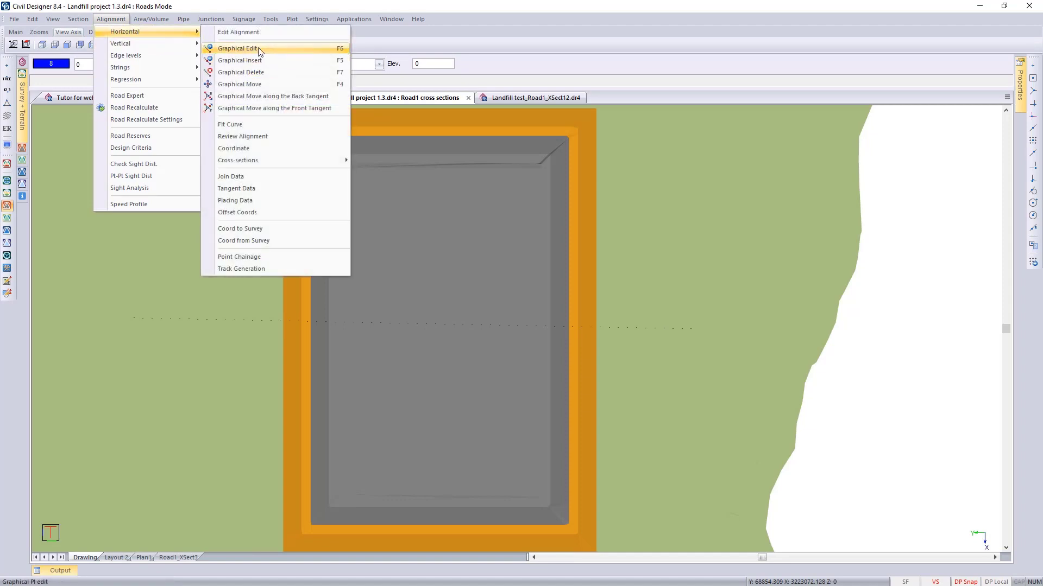
pyautogui.click(258, 49)
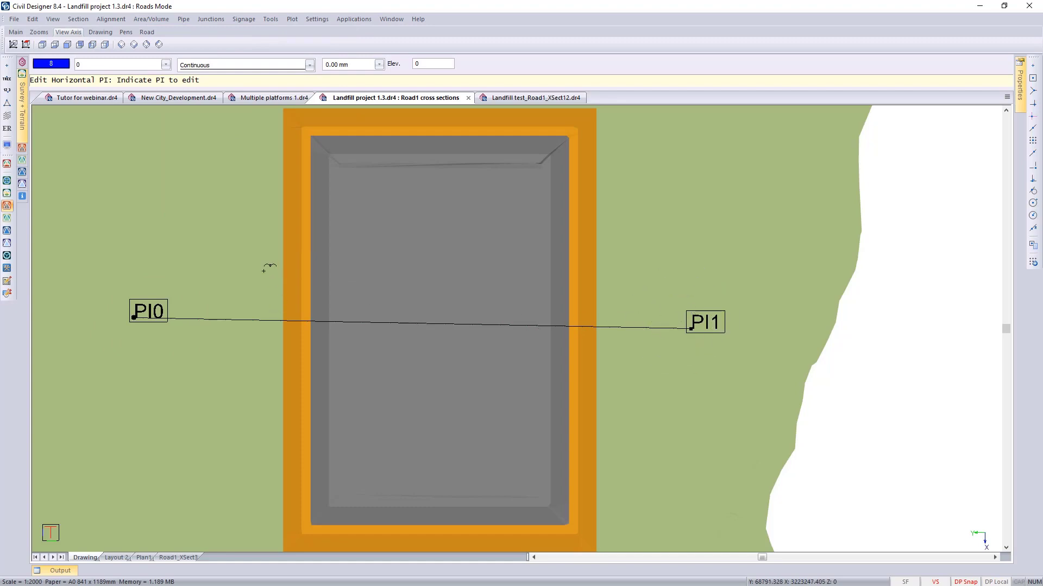
pyautogui.rightClick(216, 267)
pyautogui.click(233, 275)
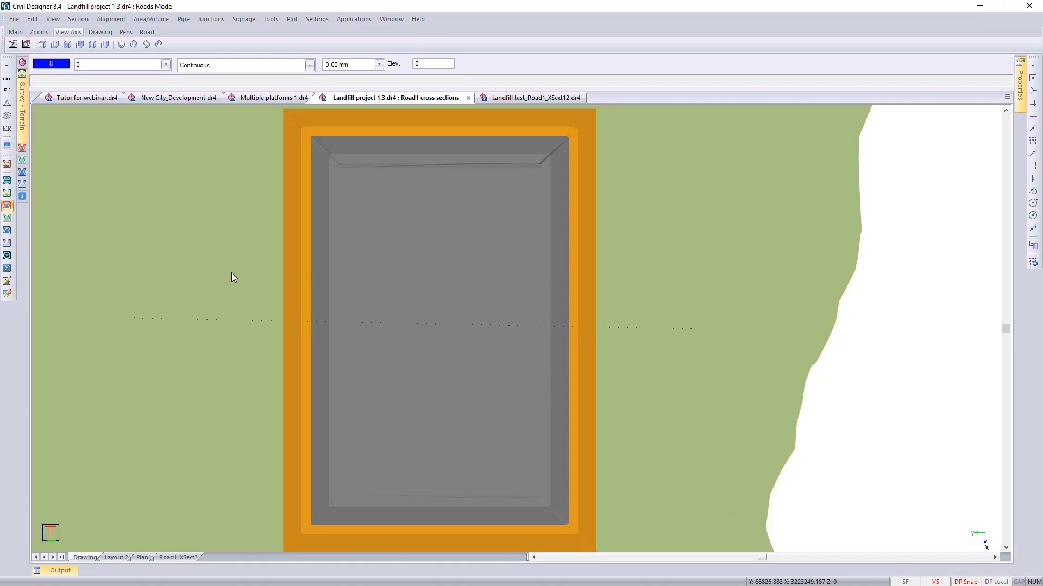
# Open the road's cross section at chainage 240.000 for graphical editing and examine its phase lines up close
pyautogui.click(81, 21)
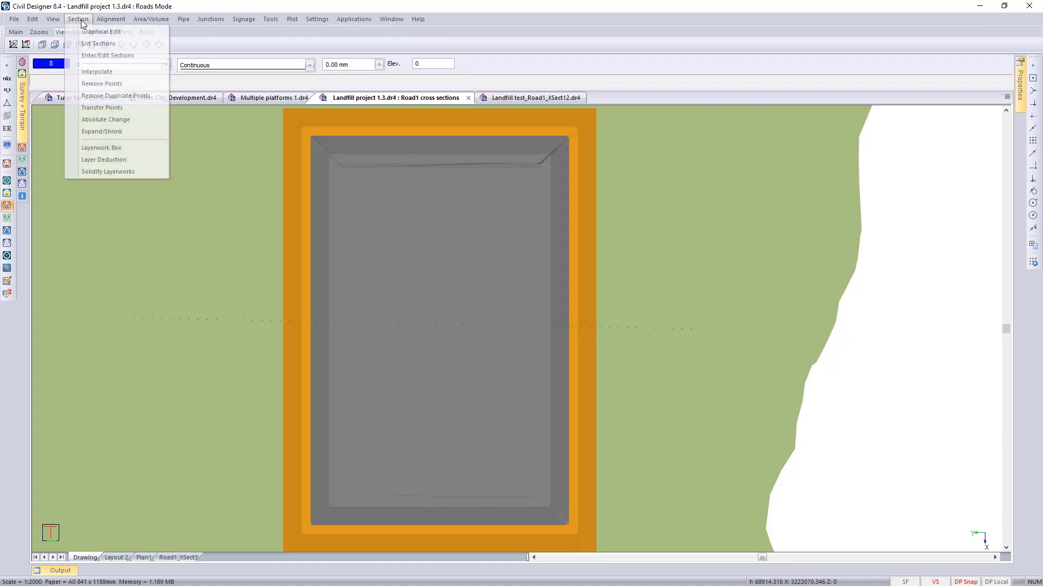
pyautogui.click(89, 31)
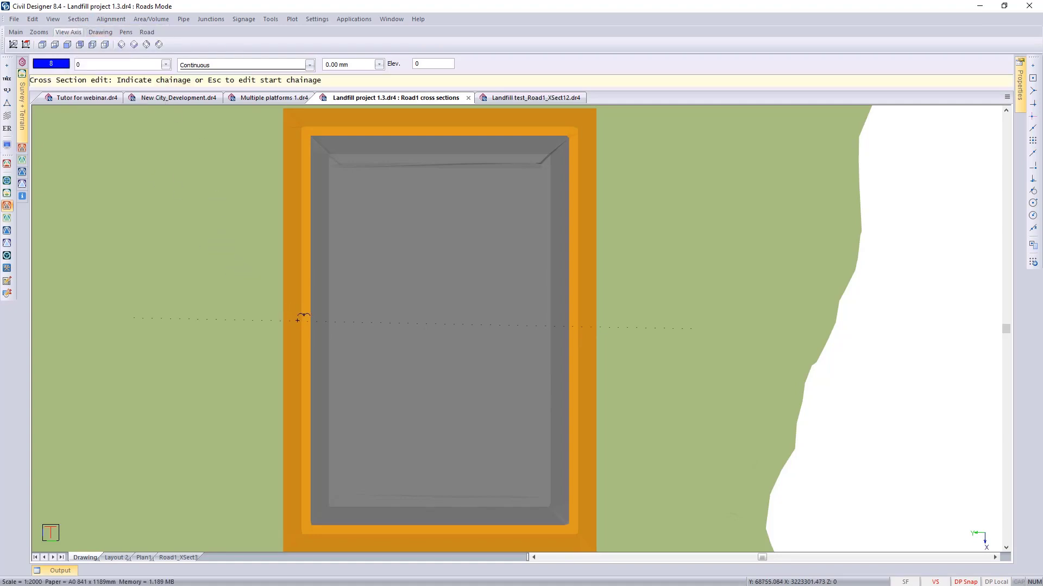
pyautogui.click(298, 318)
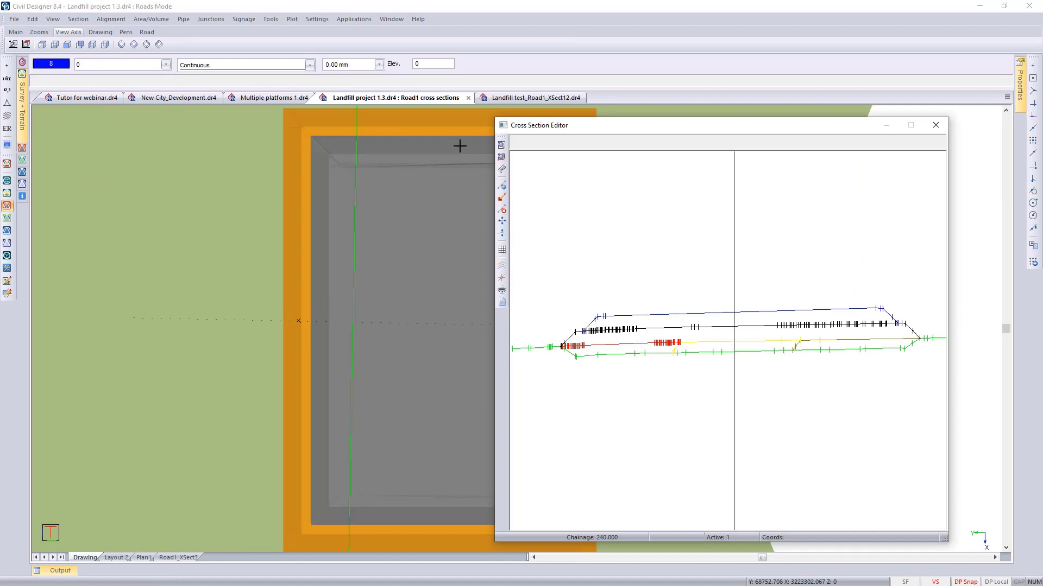
pyautogui.moveTo(645, 127); pyautogui.dragTo(717, 115)
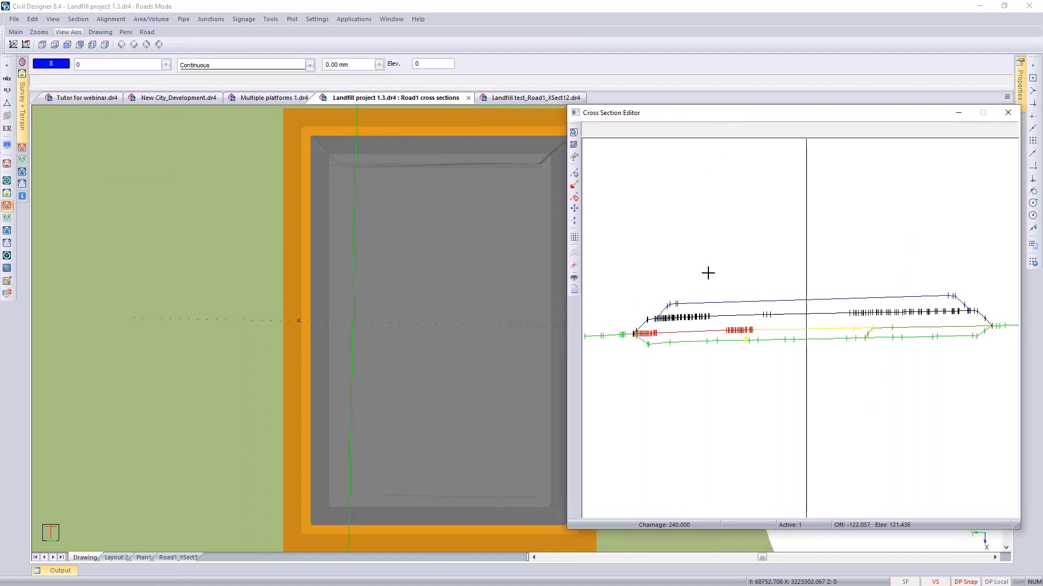
pyautogui.scroll(4, 797, 326)
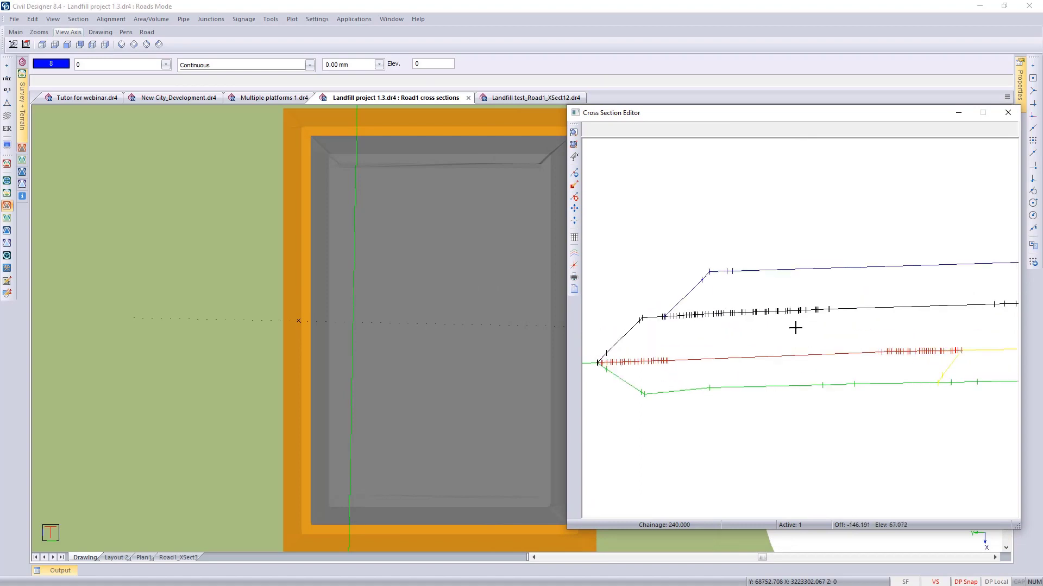
pyautogui.scroll(-2, 782, 323)
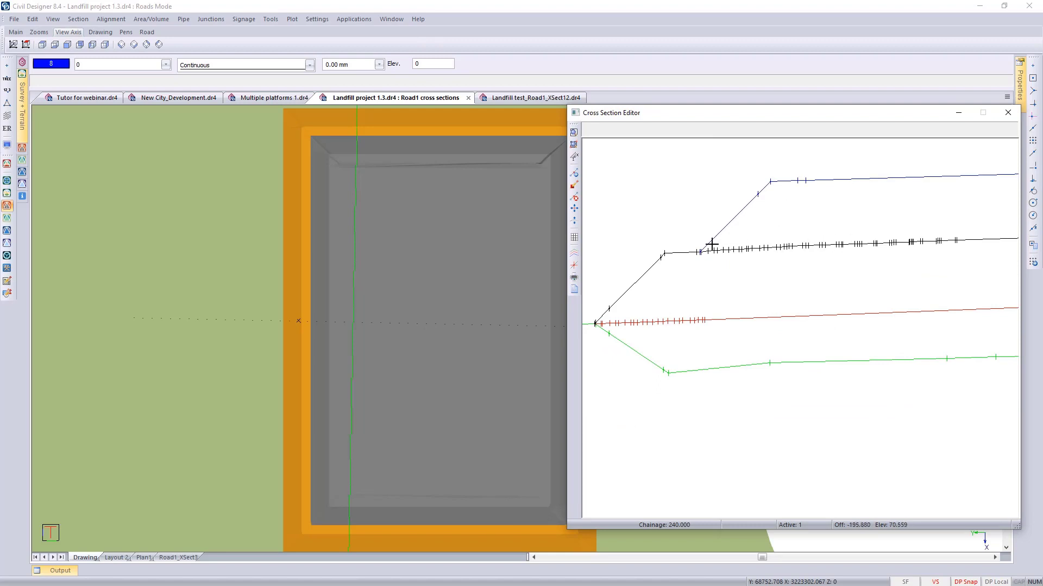
# Review the visible layers and pens of the section lines, accept them and close the Cross Section Editor
pyautogui.click(574, 254)
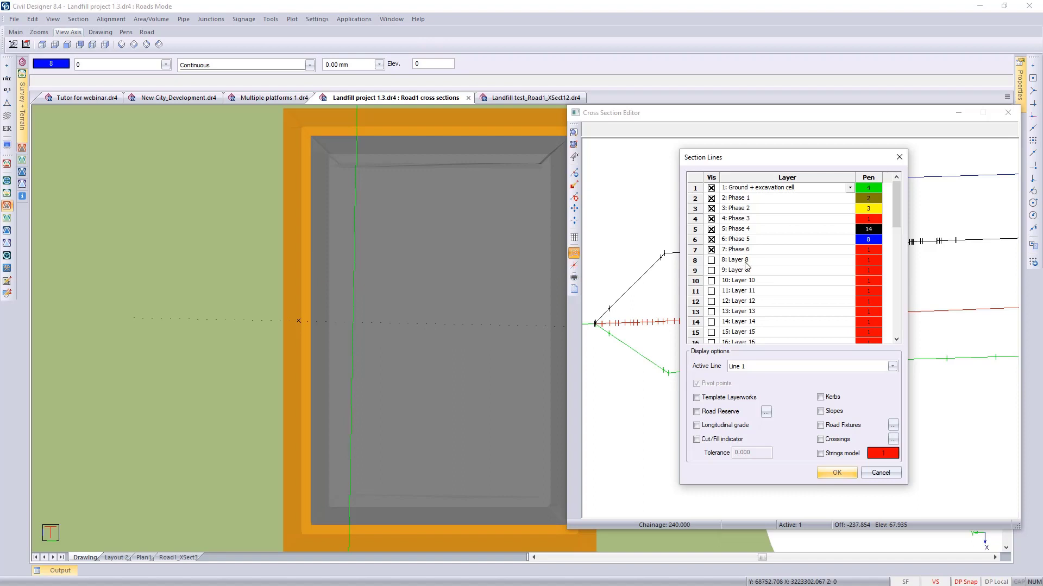
pyautogui.click(837, 473)
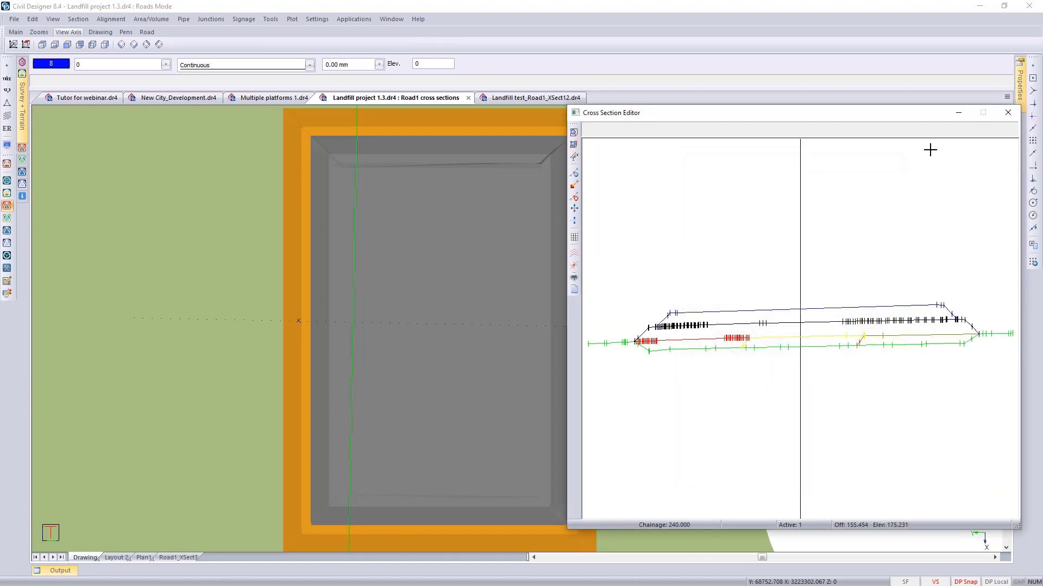
pyautogui.click(1006, 115)
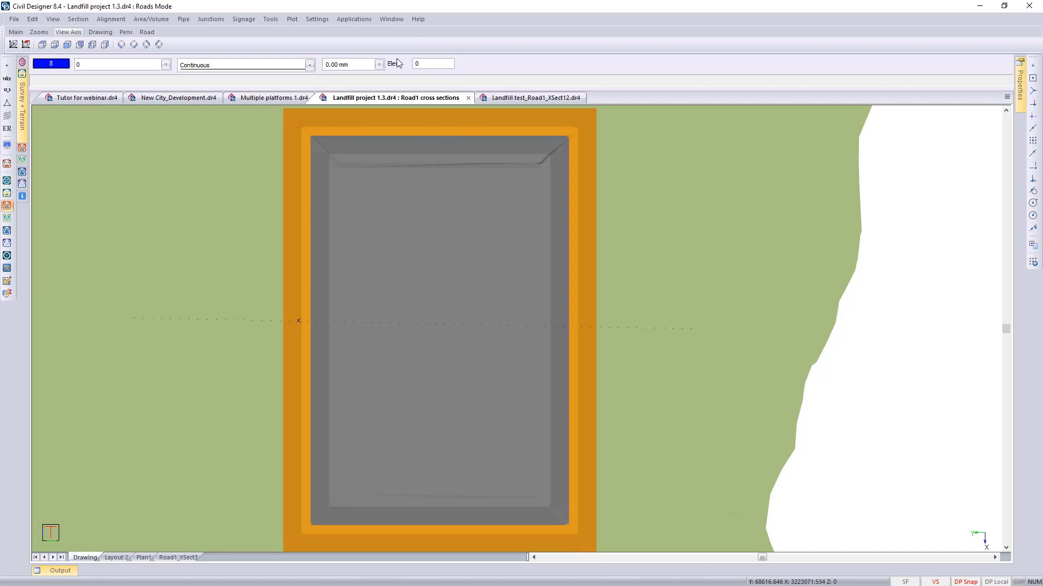
# Switch to Terrain mode and open the Cross Section Extraction settings for the current road
pyautogui.click(344, 21)
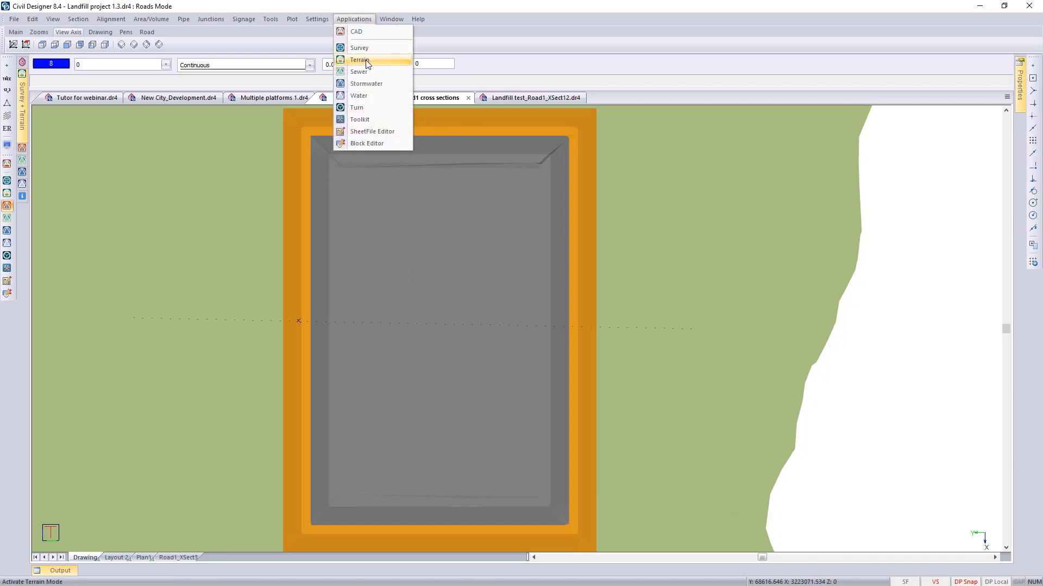
pyautogui.click(367, 64)
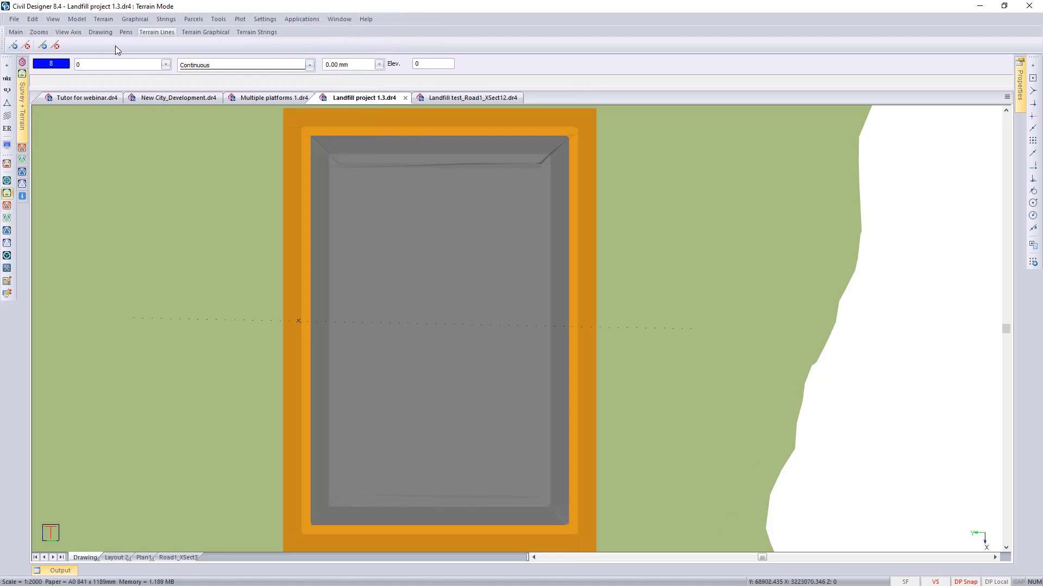
pyautogui.click(101, 21)
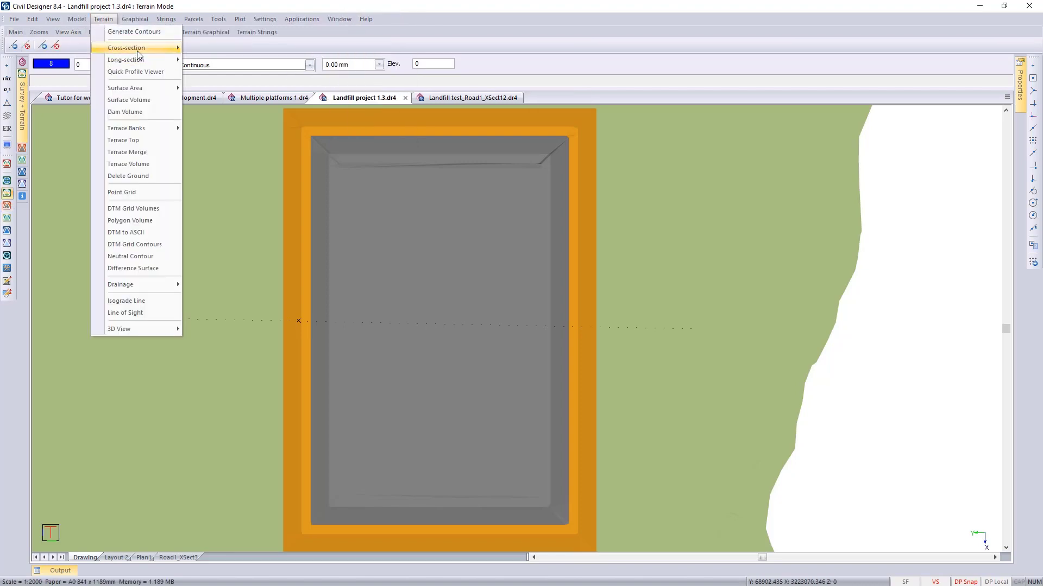
pyautogui.moveTo(136, 49)
pyautogui.click(215, 48)
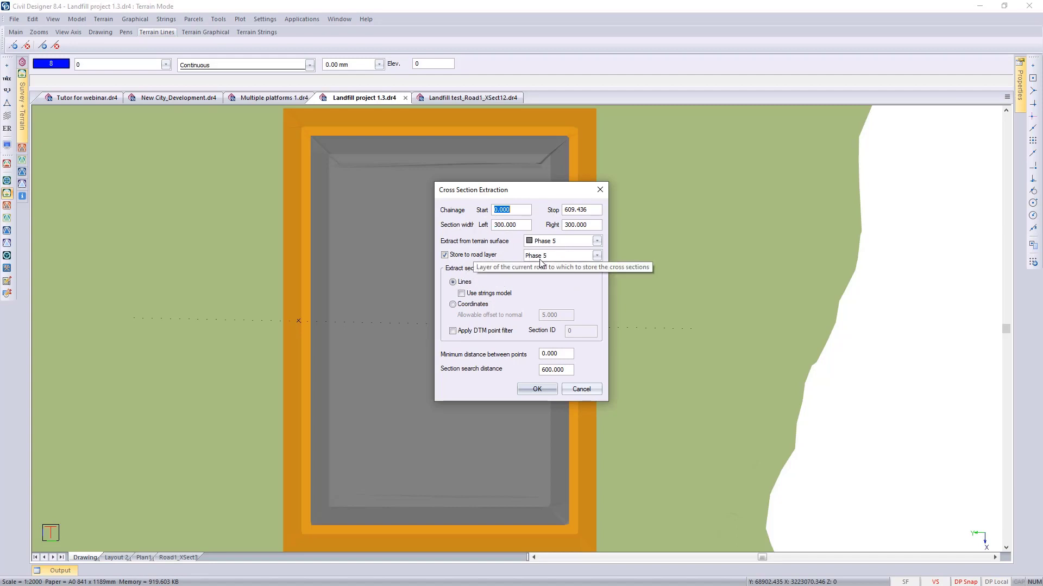
# Set the extraction to use terrain surface Phase 1 and store its sections to road layer Phase 1
pyautogui.click(596, 241)
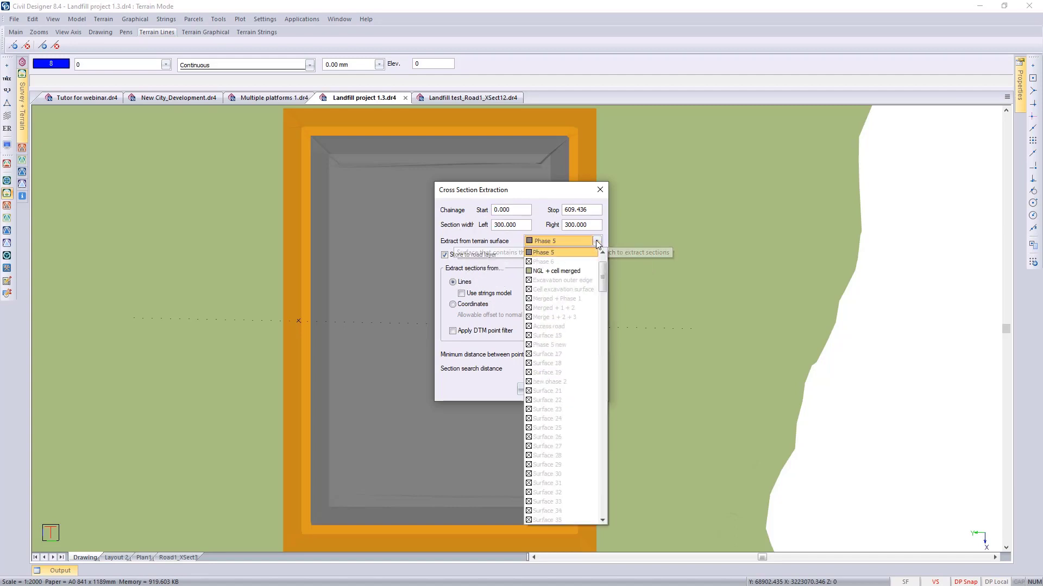
pyautogui.moveTo(603, 273); pyautogui.dragTo(604, 252)
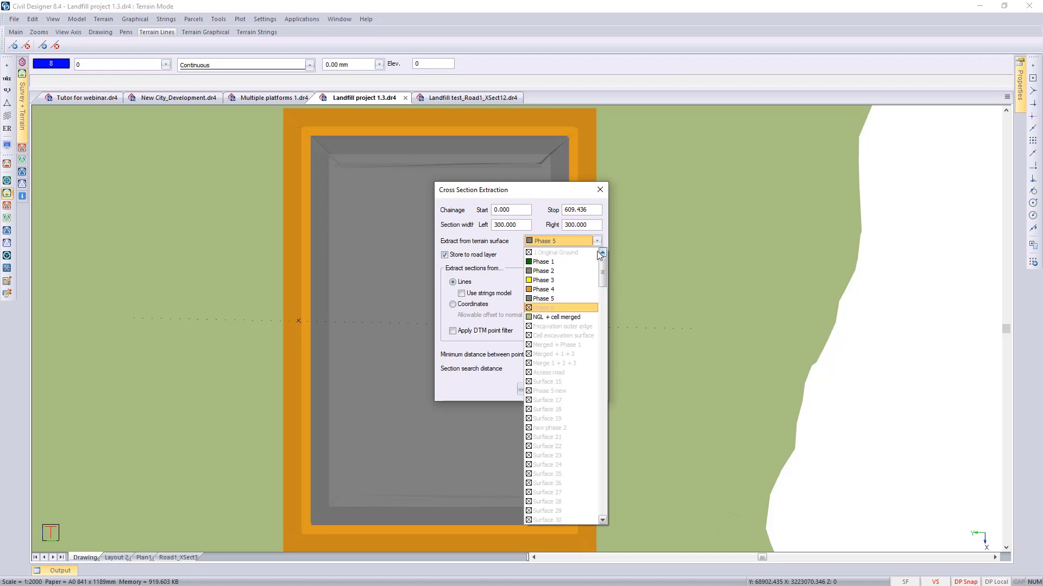
pyautogui.click(555, 261)
pyautogui.click(596, 255)
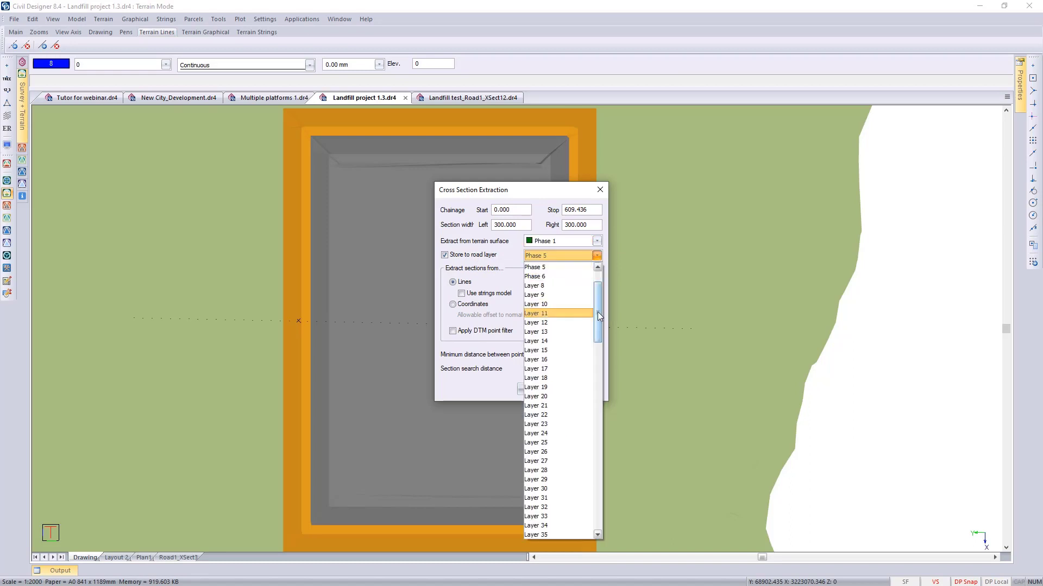
pyautogui.click(575, 277)
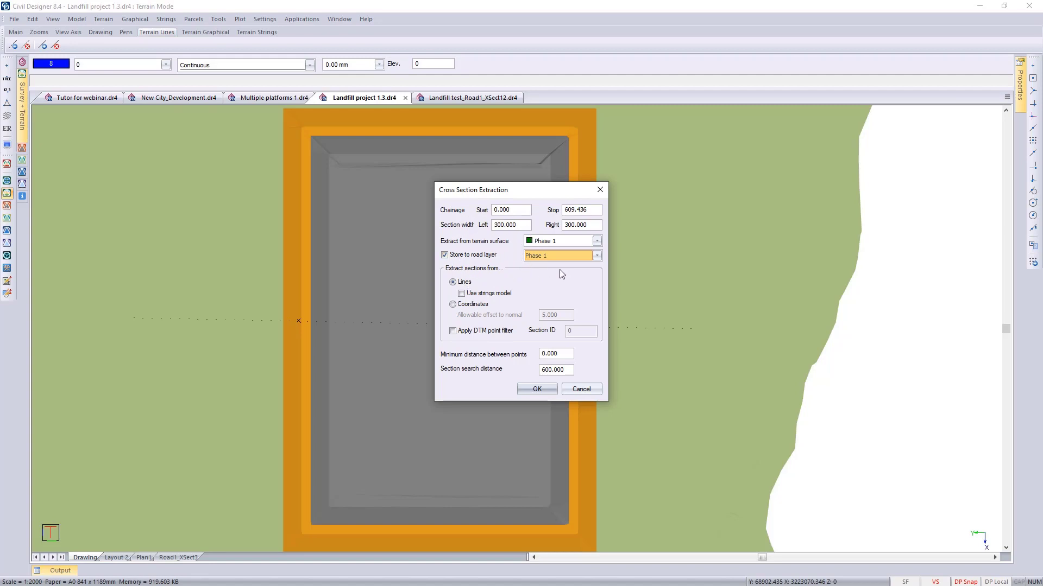
# Set the extraction source to terrain surface Phase 2 with road layer Phase 2 as its target
pyautogui.click(590, 243)
pyautogui.click(580, 261)
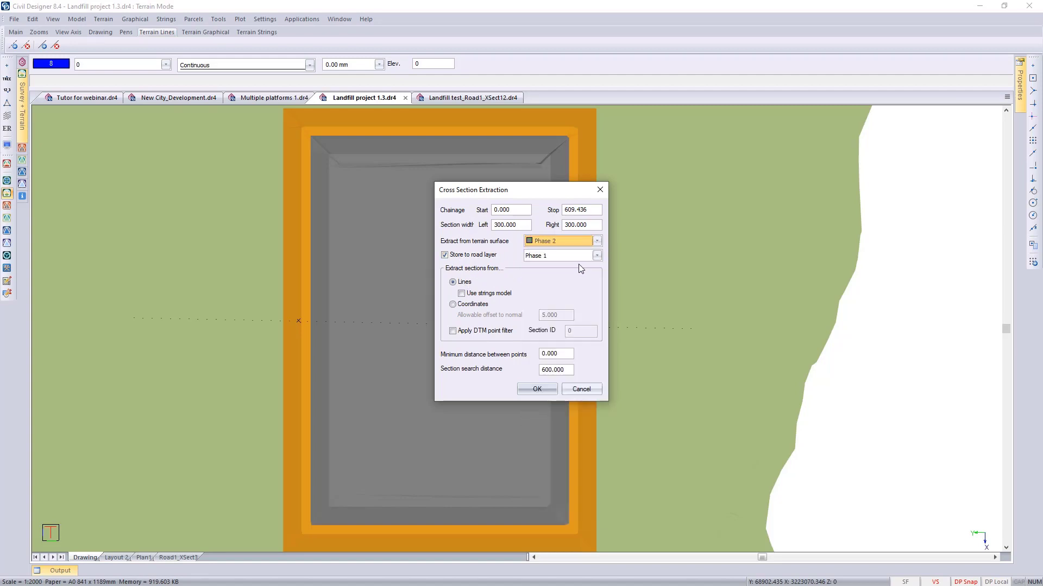
pyautogui.click(596, 255)
pyautogui.click(565, 272)
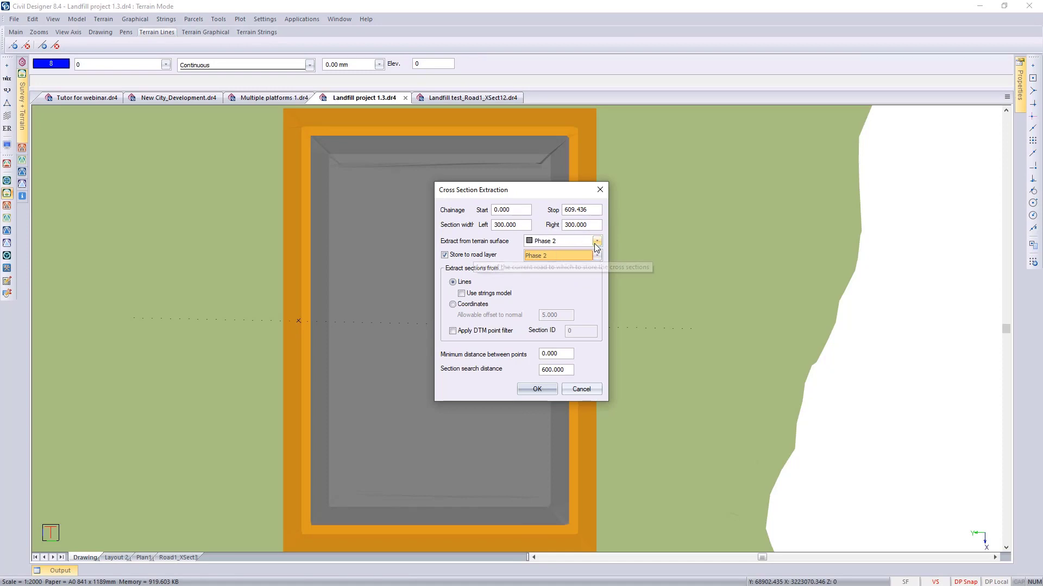
# Change the extraction to terrain surface Phase 3, stored to road layer Phase 3
pyautogui.click(595, 242)
pyautogui.click(565, 261)
pyautogui.click(596, 256)
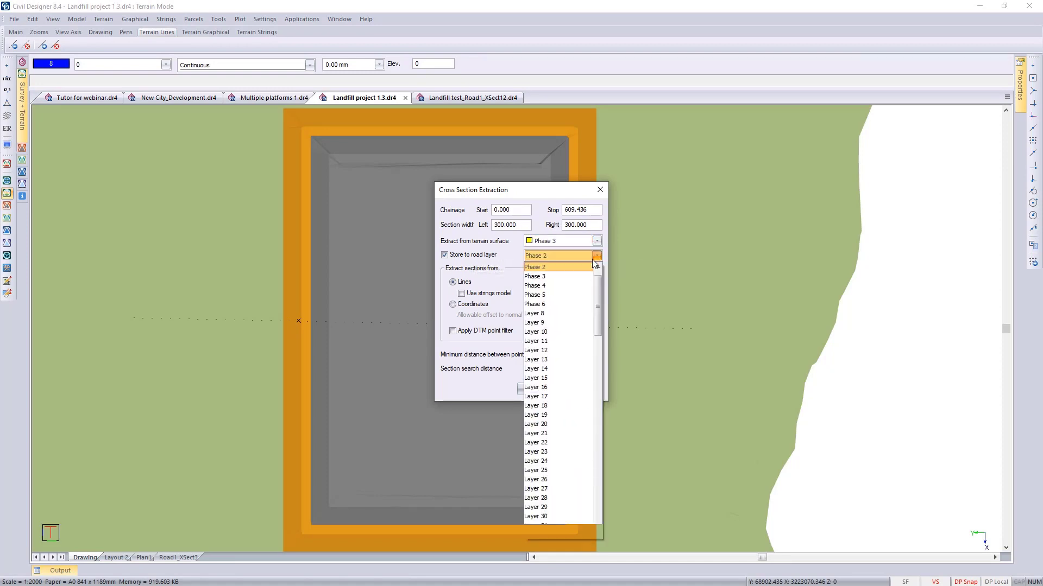
pyautogui.click(576, 278)
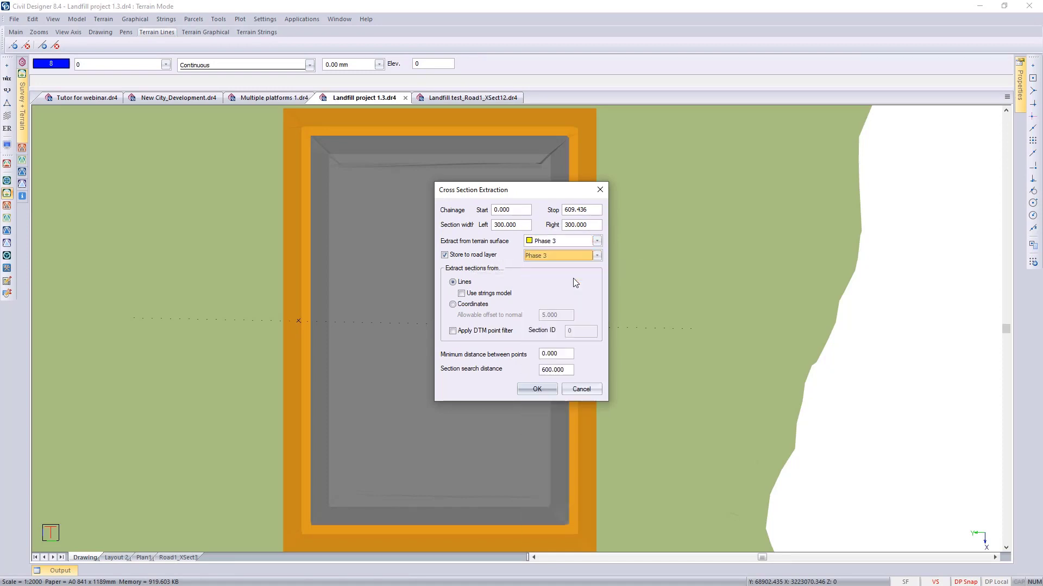
# Change the extraction to terrain surface Phase 4, stored to road layer Phase 4
pyautogui.click(595, 242)
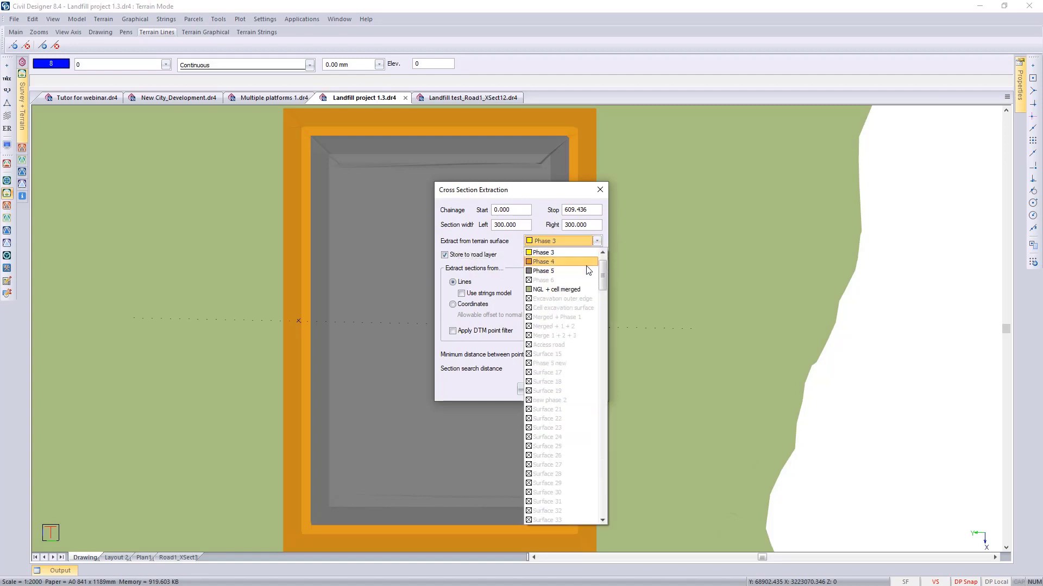
pyautogui.click(586, 262)
pyautogui.click(596, 256)
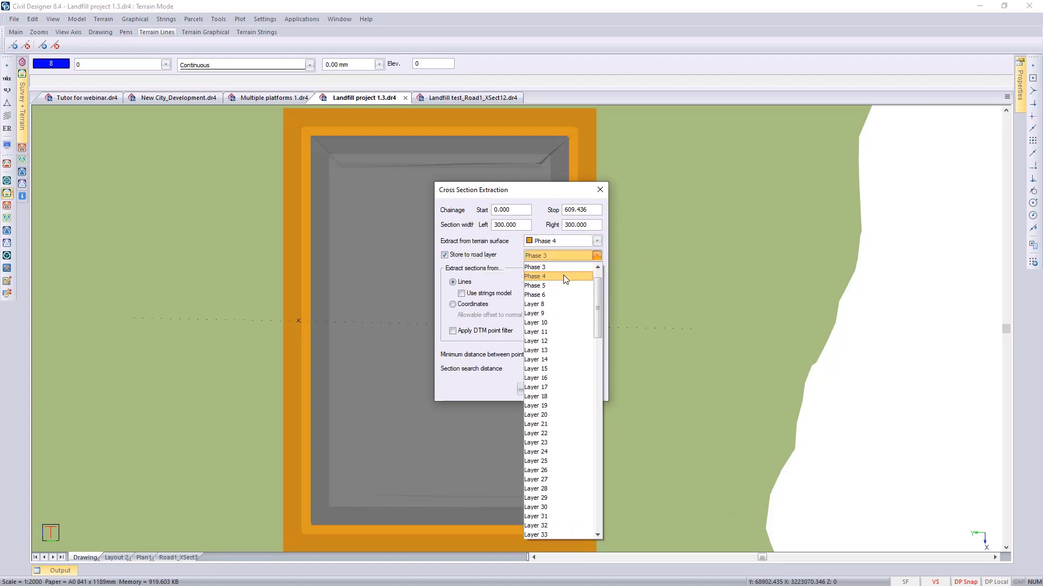
pyautogui.click(568, 276)
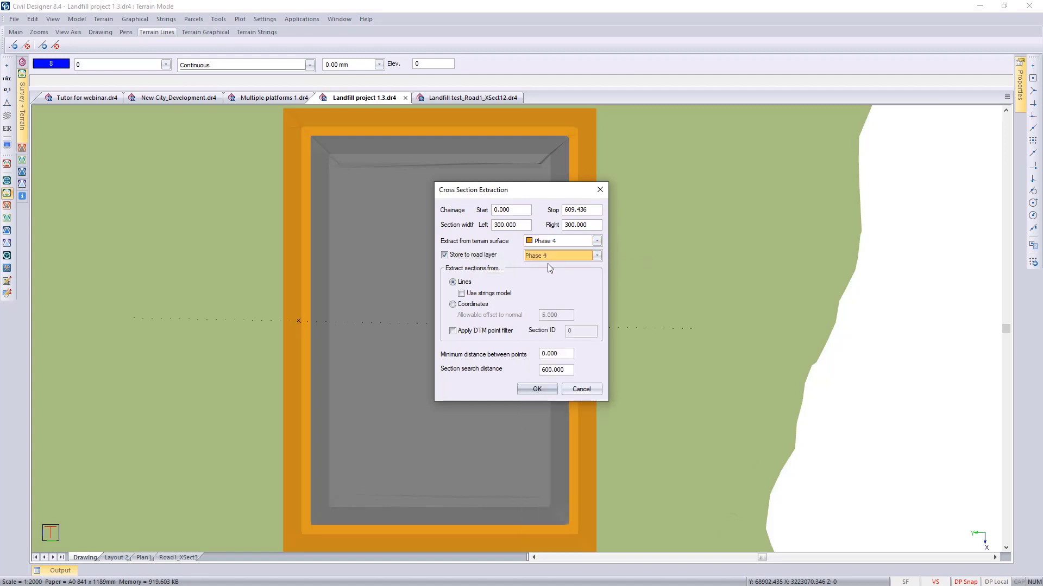
# Pair terrain surface Phase 5 with road layer Phase 5 and leave the extraction without running it
pyautogui.click(596, 241)
pyautogui.click(584, 260)
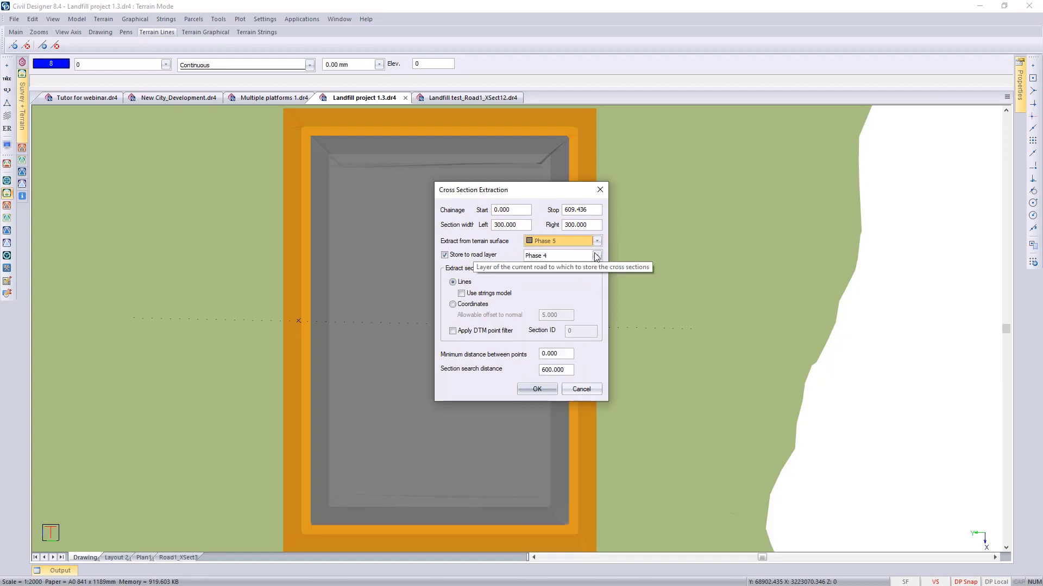
pyautogui.click(580, 256)
pyautogui.click(563, 275)
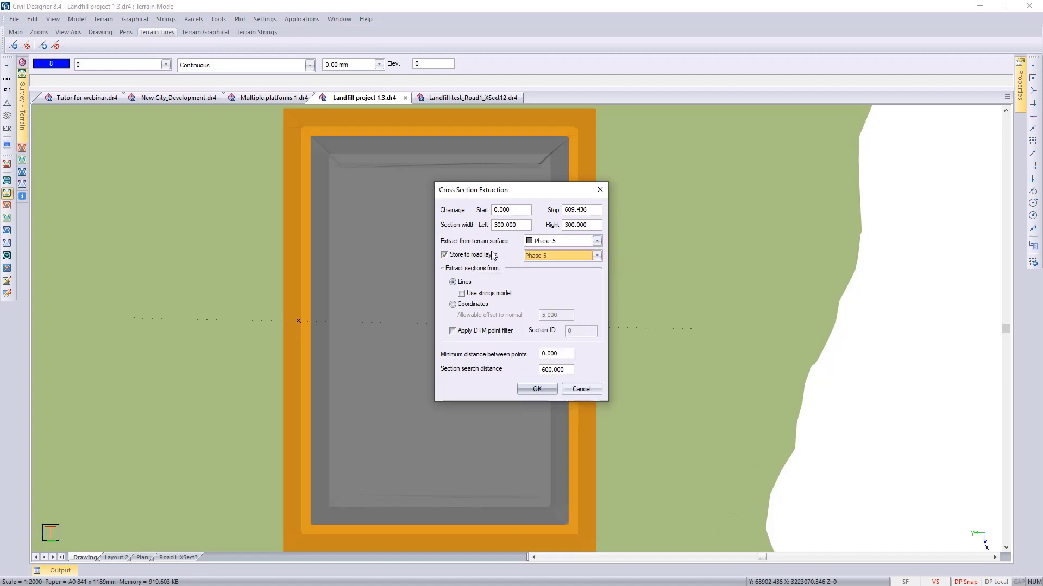
pyautogui.click(580, 390)
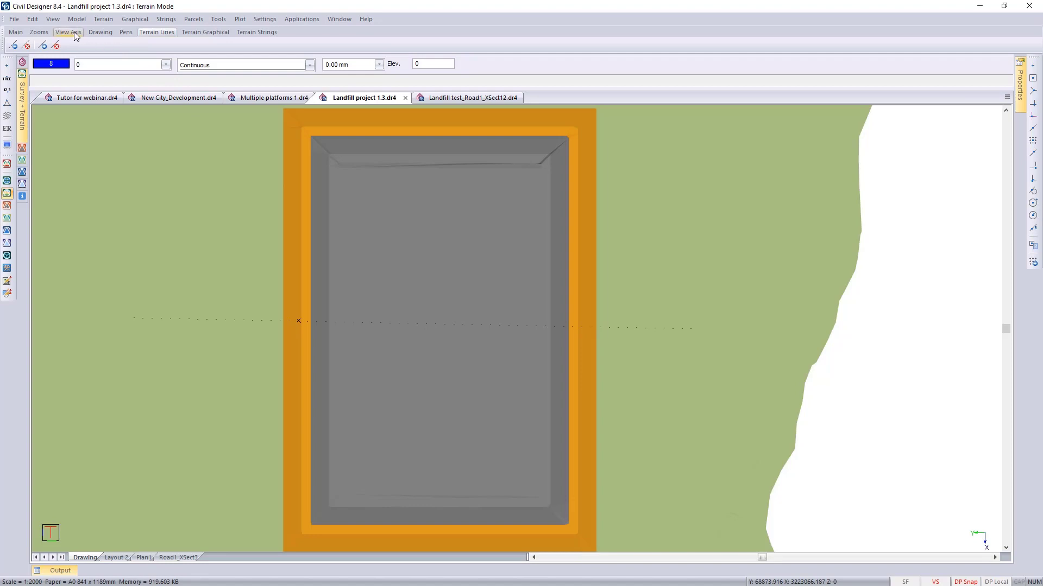
# Return to Roads mode, open Road1's cross section at chainage 250.000 and examine its phase lines up close
pyautogui.click(301, 19)
pyautogui.click(315, 59)
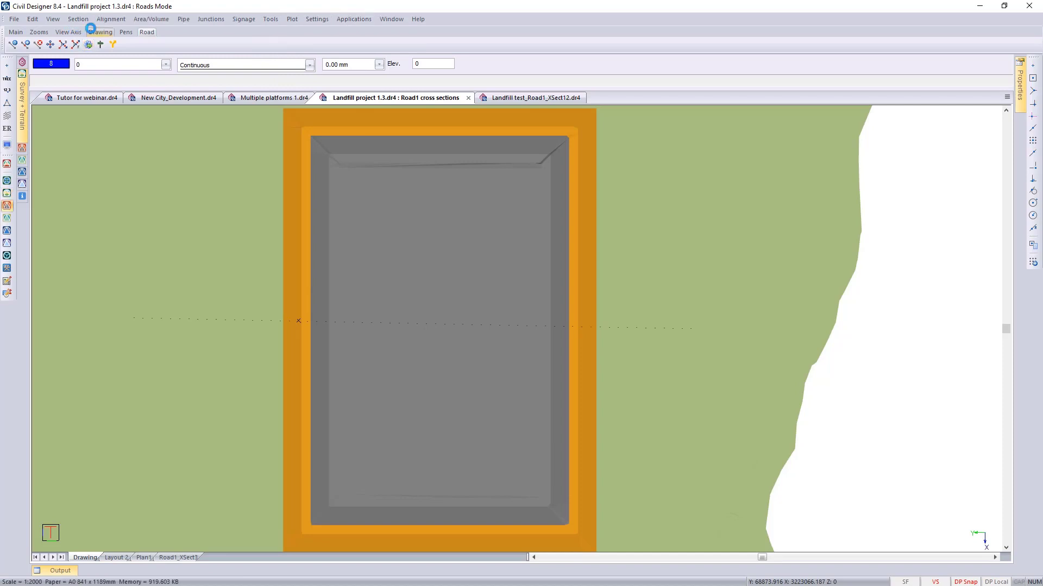
pyautogui.click(78, 19)
pyautogui.click(90, 33)
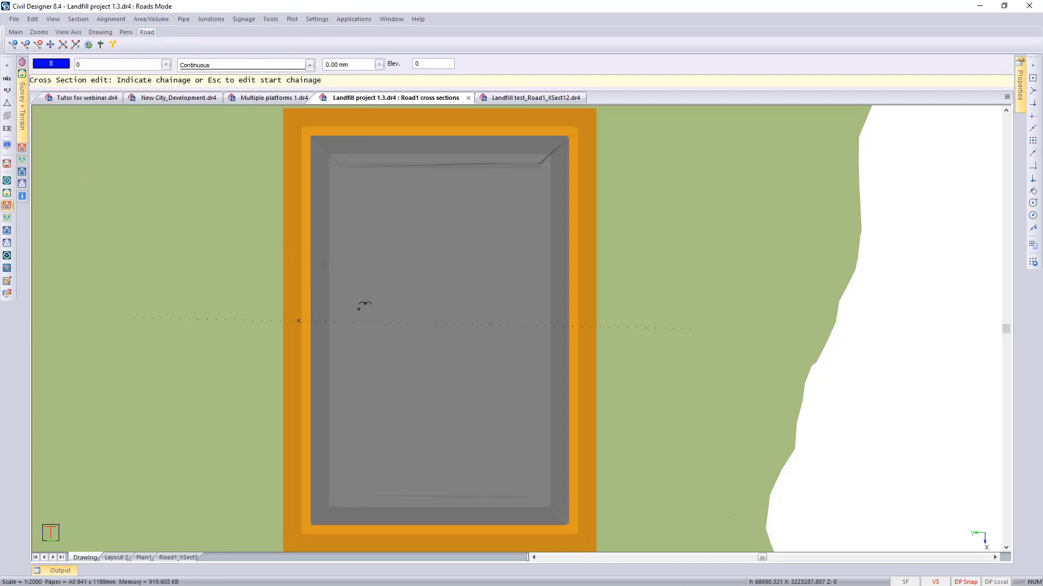
pyautogui.click(365, 311)
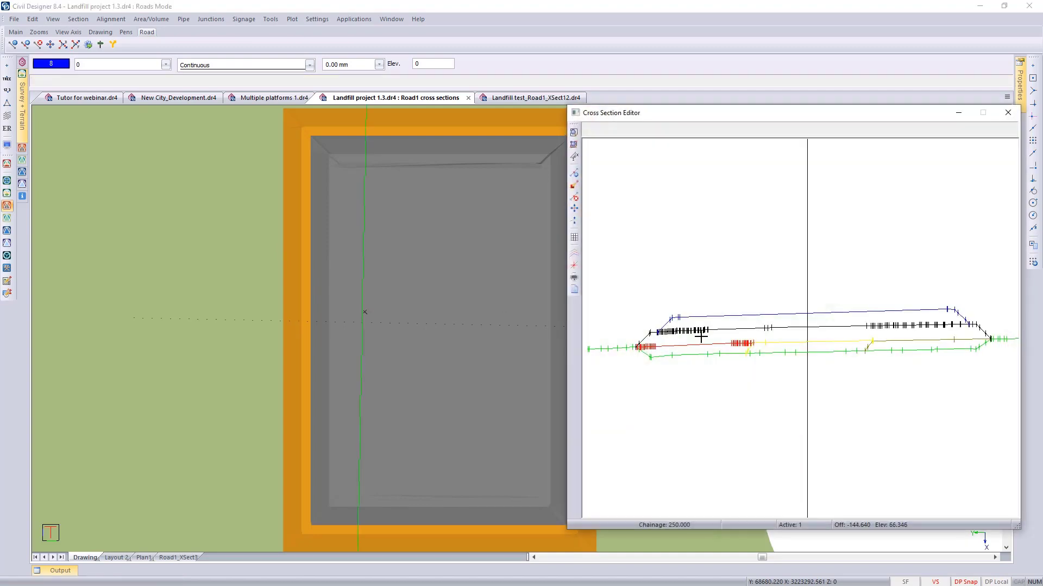
pyautogui.scroll(3, 785, 344)
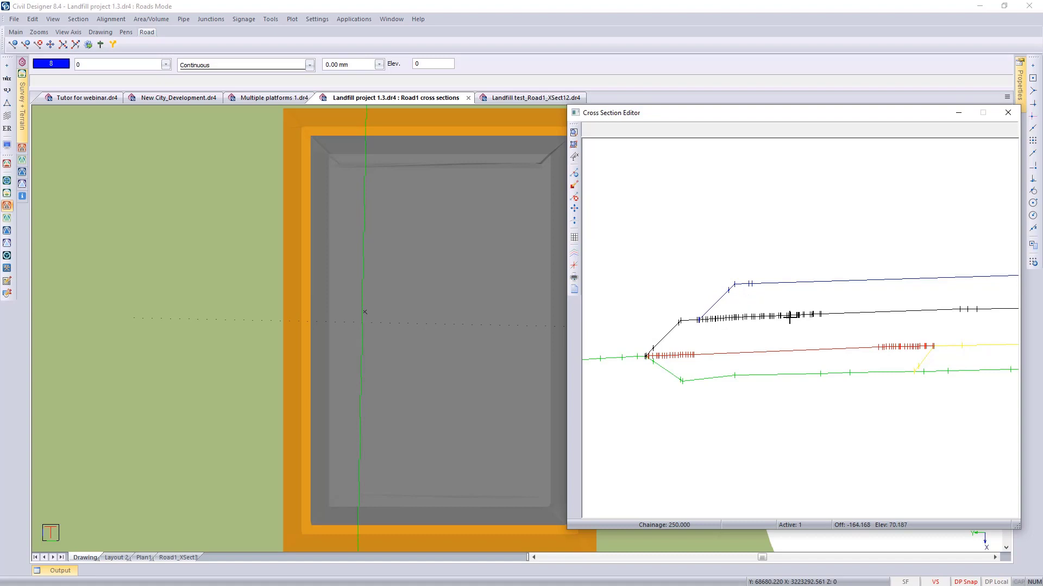
pyautogui.scroll(-1, 804, 317)
pyautogui.moveTo(824, 322); pyautogui.dragTo(762, 246, button='middle')
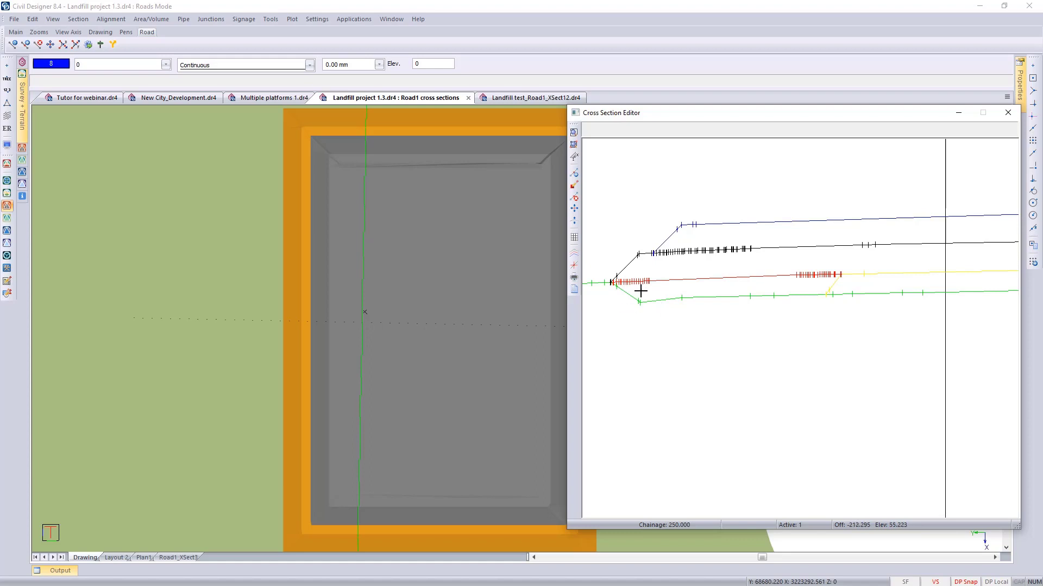
pyautogui.moveTo(664, 297); pyautogui.dragTo(684, 348, button='middle')
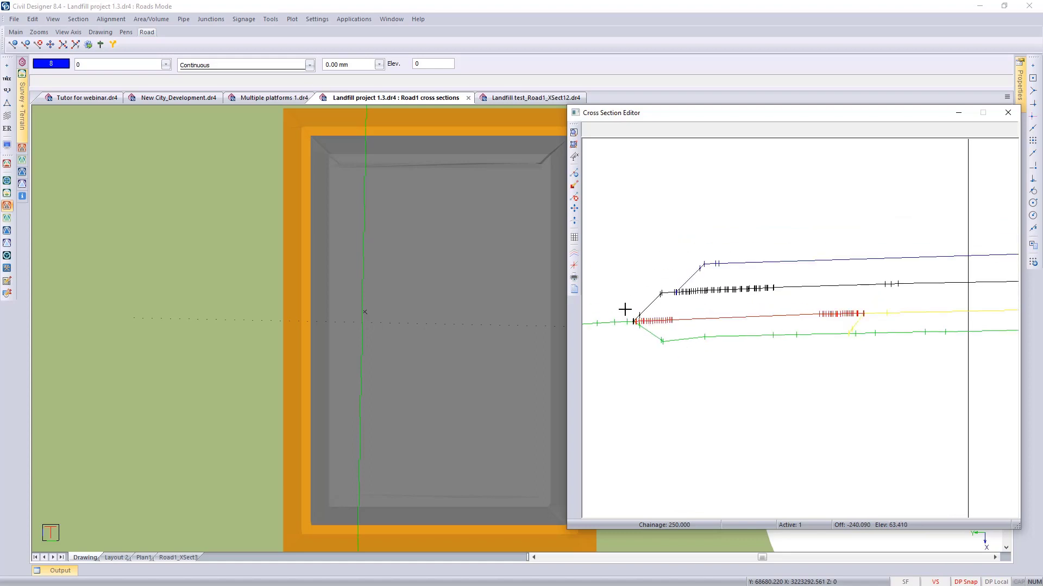
# Review the section line layers and pens at chainage 250.000, accept them and close the Cross Section Editor
pyautogui.click(577, 257)
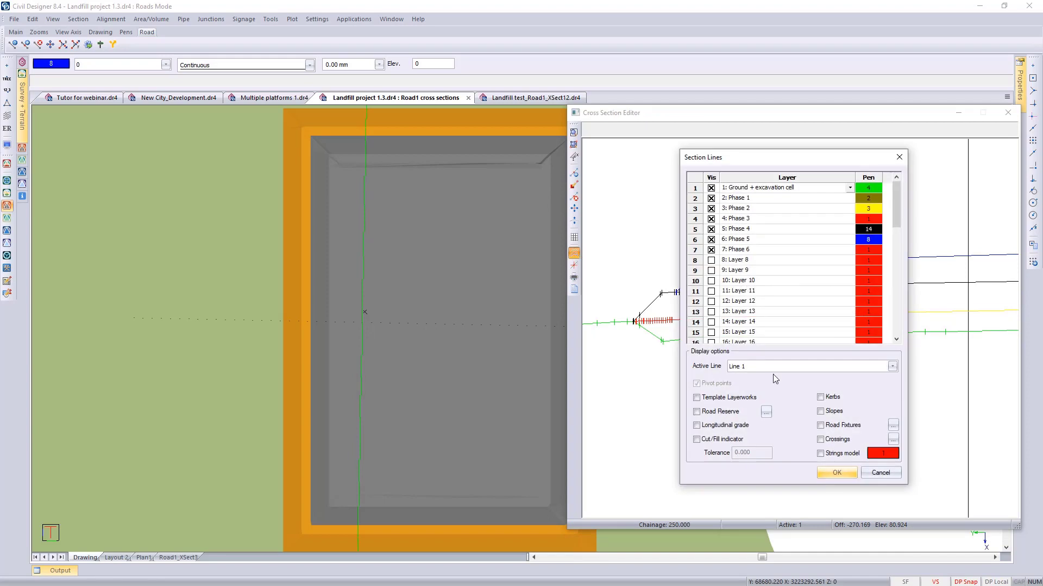
pyautogui.press('ctrl')
pyautogui.click(836, 473)
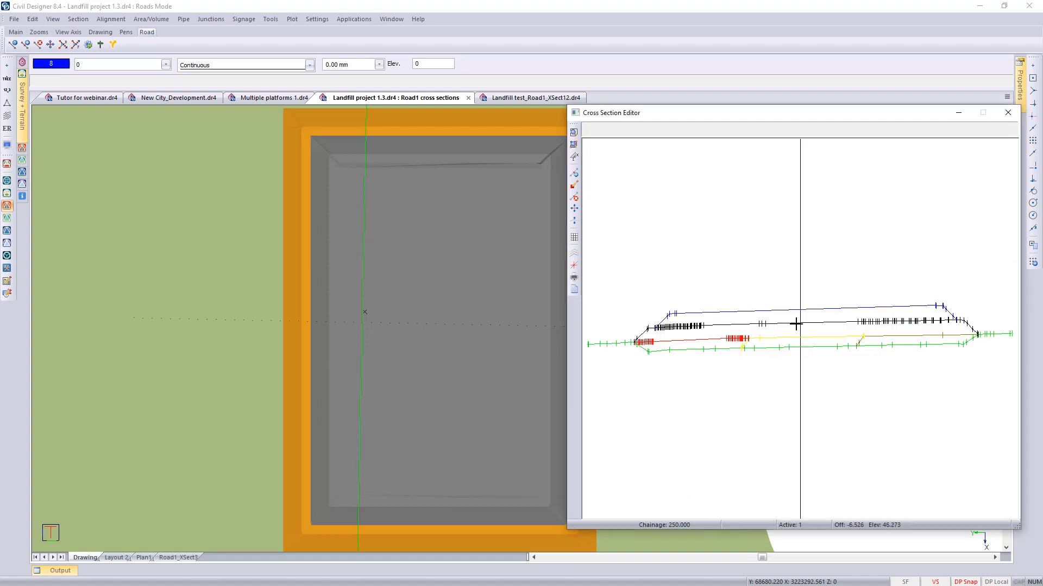
pyautogui.click(1008, 112)
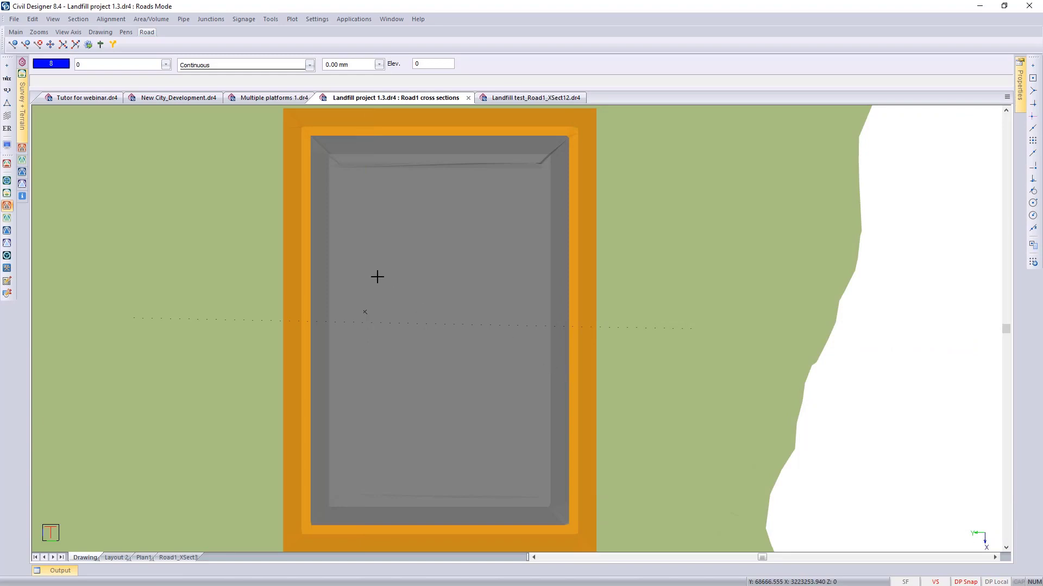
# Start a cross section plot with the sheet file Cross Section Allpoints.sht and continue to the Cross Section Setup
pyautogui.click(287, 19)
pyautogui.click(304, 30)
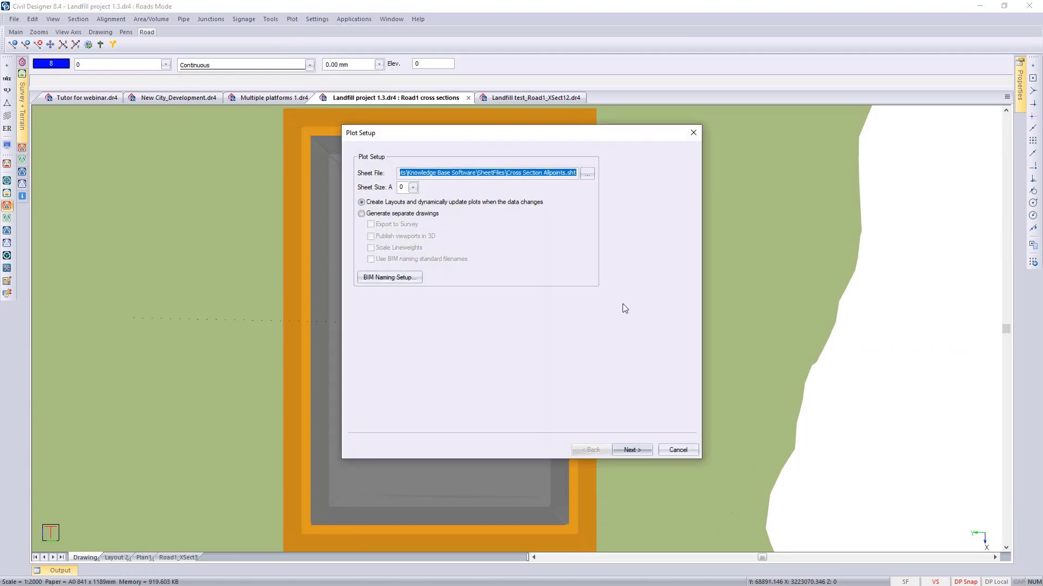
pyautogui.click(587, 173)
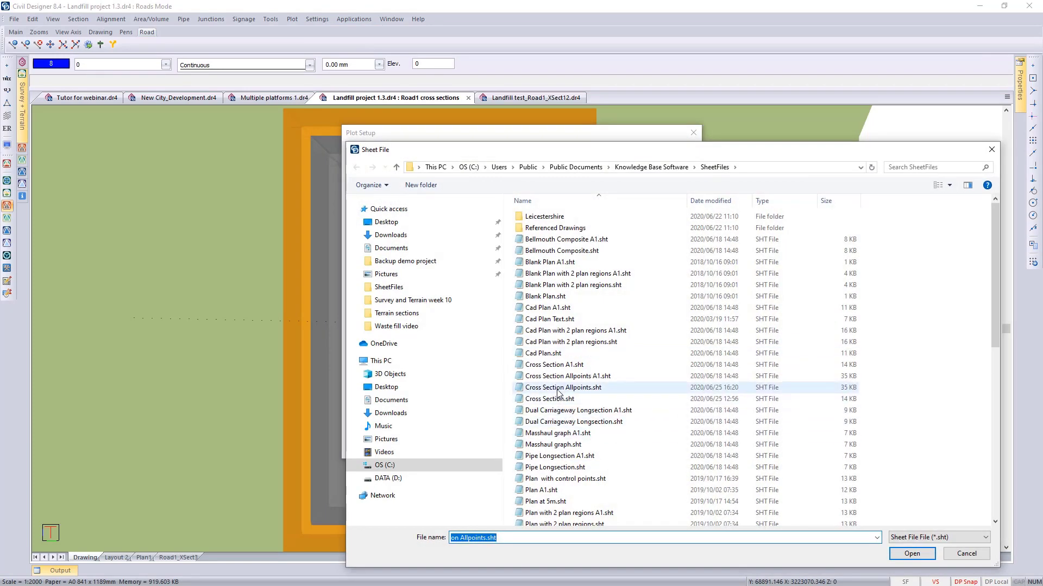
pyautogui.click(558, 388)
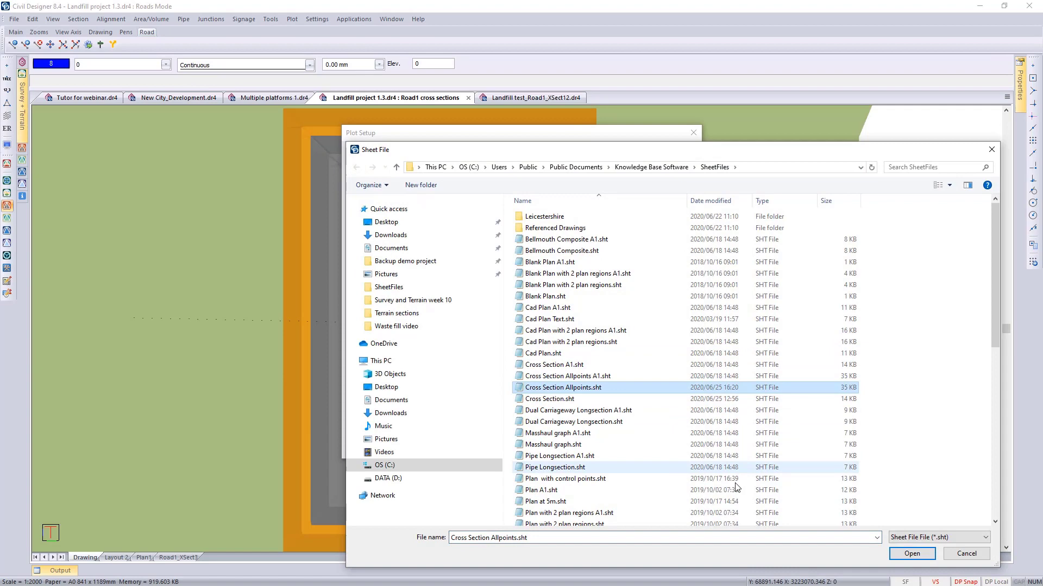
pyautogui.click(912, 553)
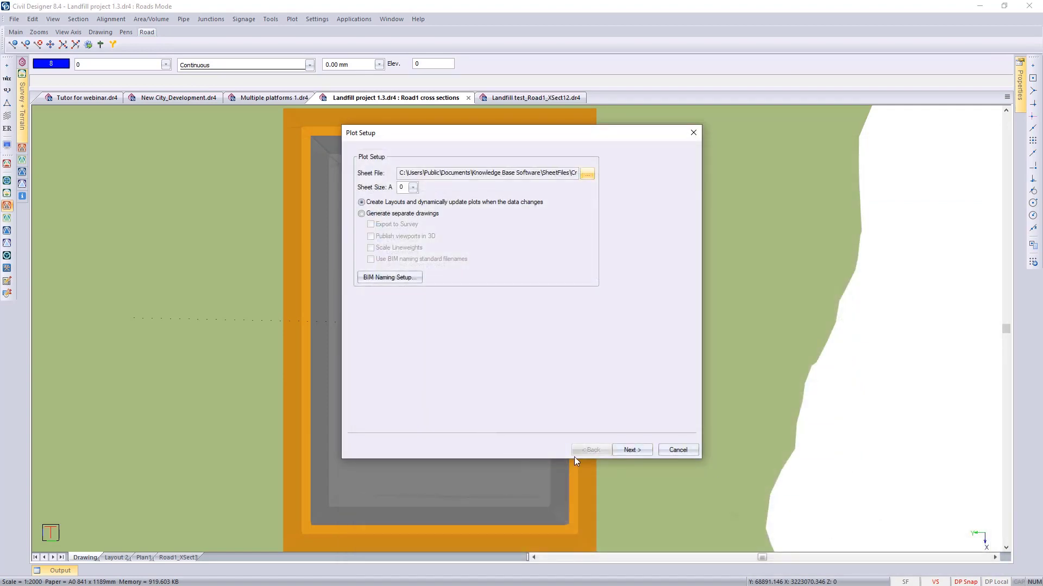
pyautogui.click(628, 451)
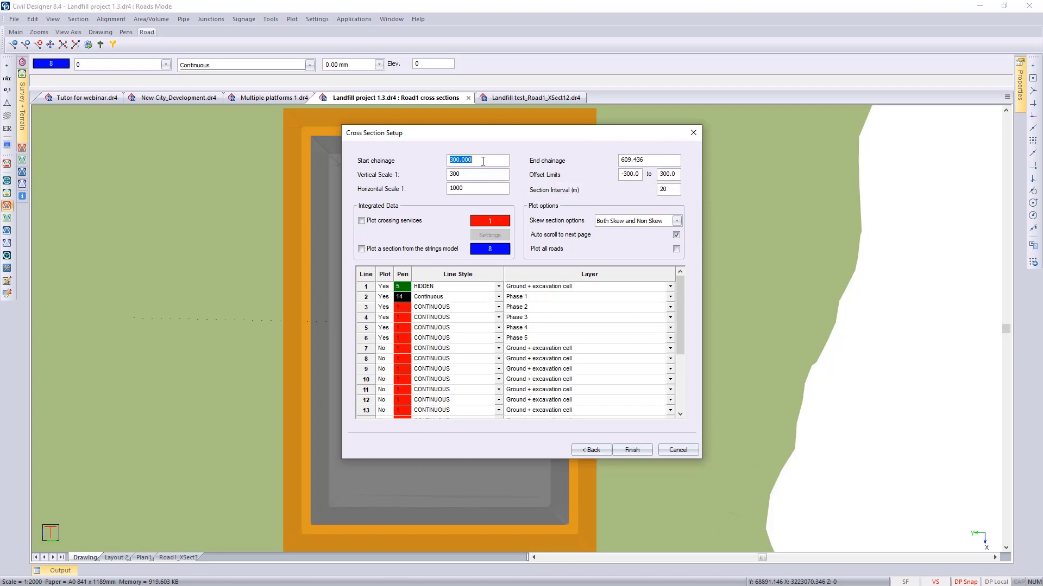
# Set the end chainage of the cross section plot to 400
pyautogui.press('Tab')
pyautogui.write('400')
pyautogui.press('ctrl')
pyautogui.press('ctrl')
pyautogui.press('ctrl')
# Assign pen 8 (blue) to the Phase 2 line and pen 11 (magenta) to the Phase 3 line of the plot
pyautogui.click(405, 311)
pyautogui.click(505, 217)
pyautogui.click(575, 390)
pyautogui.click(402, 318)
pyautogui.click(577, 220)
pyautogui.click(579, 388)
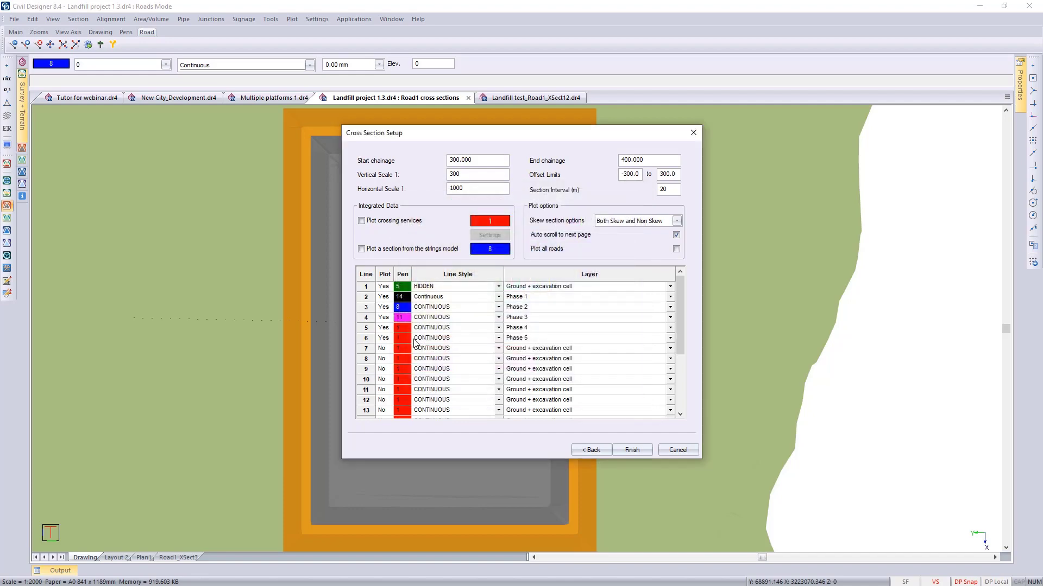
# Assign a grey pen to the Phase 4 line, generate the cross section layouts and view the plotted sections up close
pyautogui.click(402, 328)
pyautogui.click(592, 218)
pyautogui.click(577, 383)
pyautogui.click(632, 450)
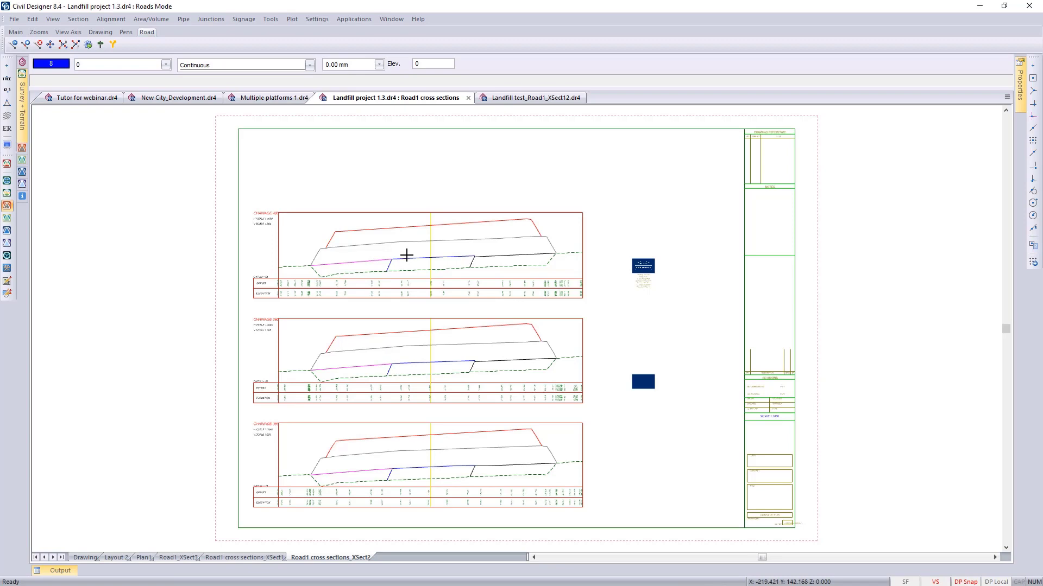
pyautogui.scroll(2, 516, 325)
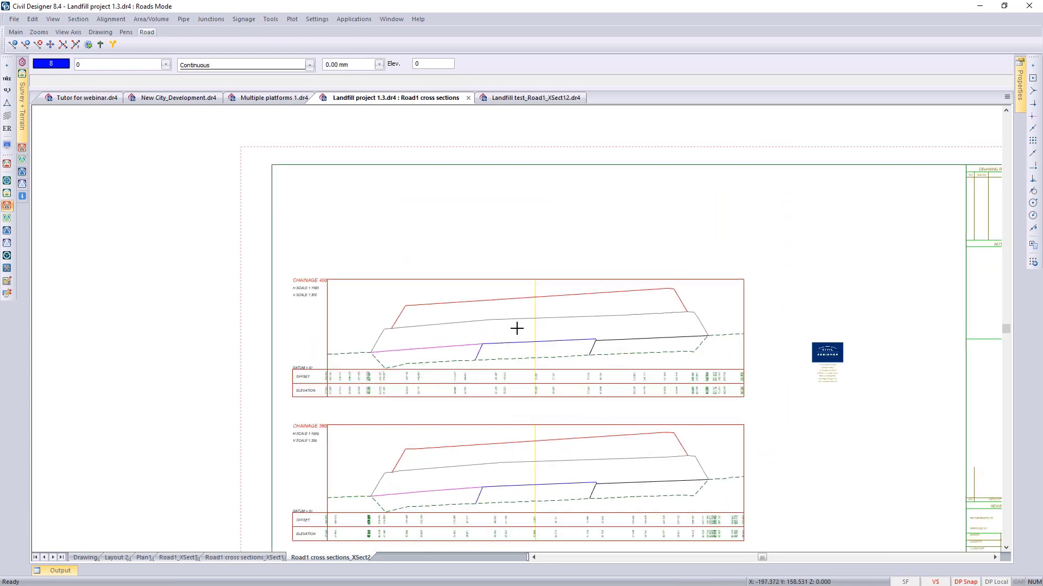
# Inspect the Chainage 400 cross section up close on the layout sheet, then return to the full sheet view
pyautogui.press('z')
pyautogui.click(284, 264)
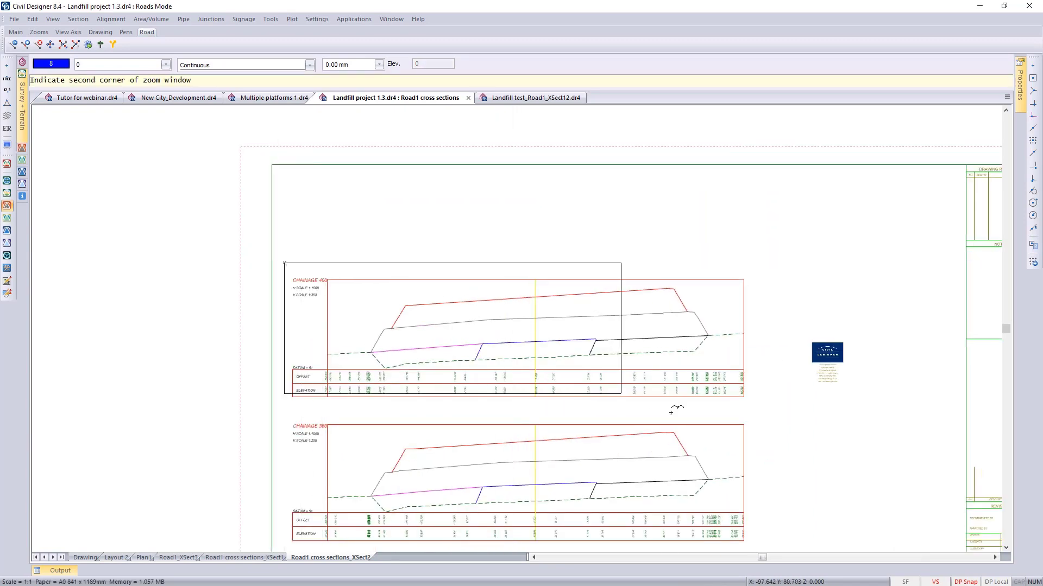
pyautogui.click(676, 418)
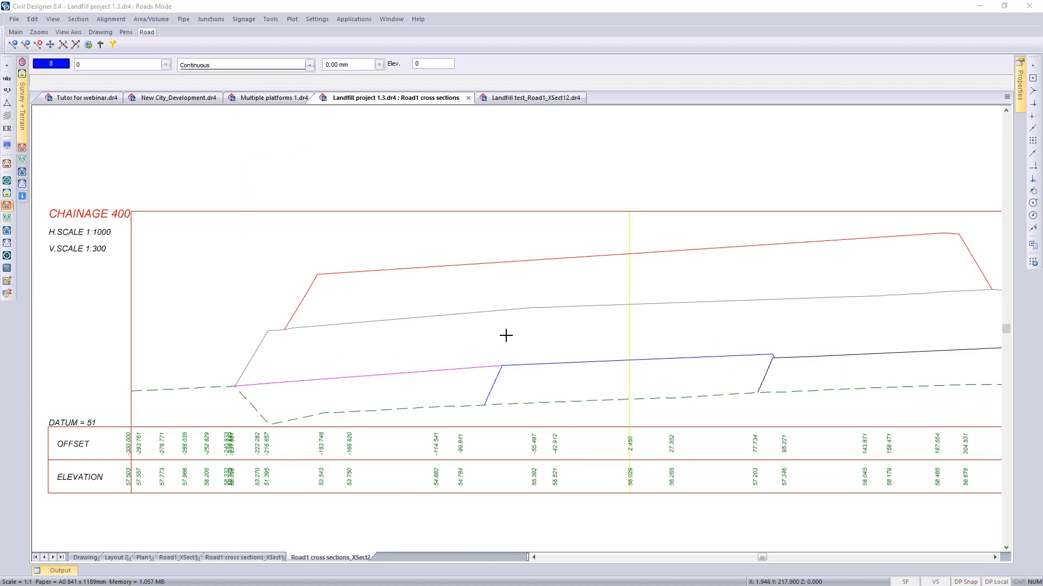
pyautogui.middleClick(456, 345)
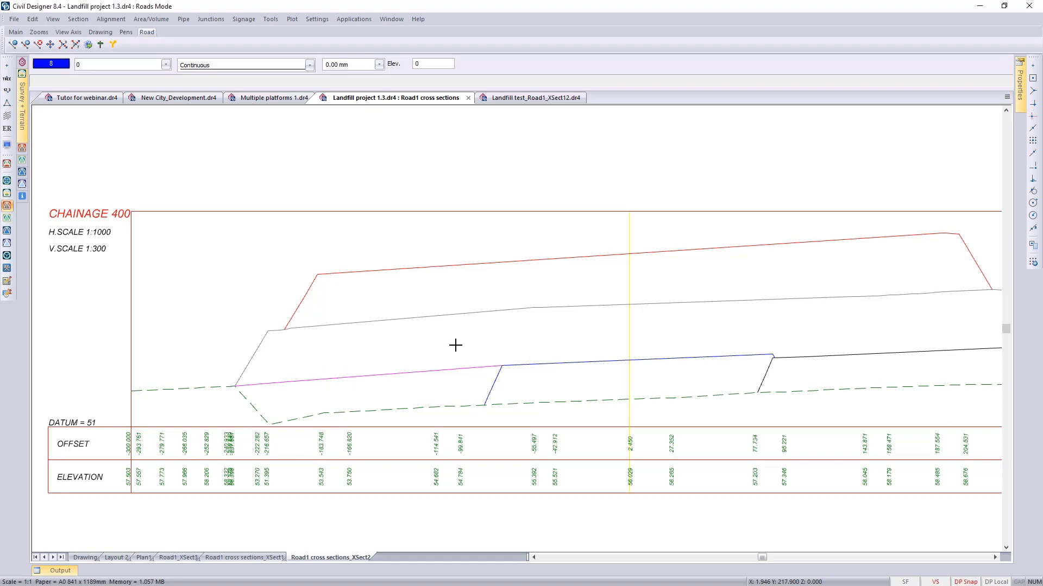
pyautogui.middleClick(456, 345)
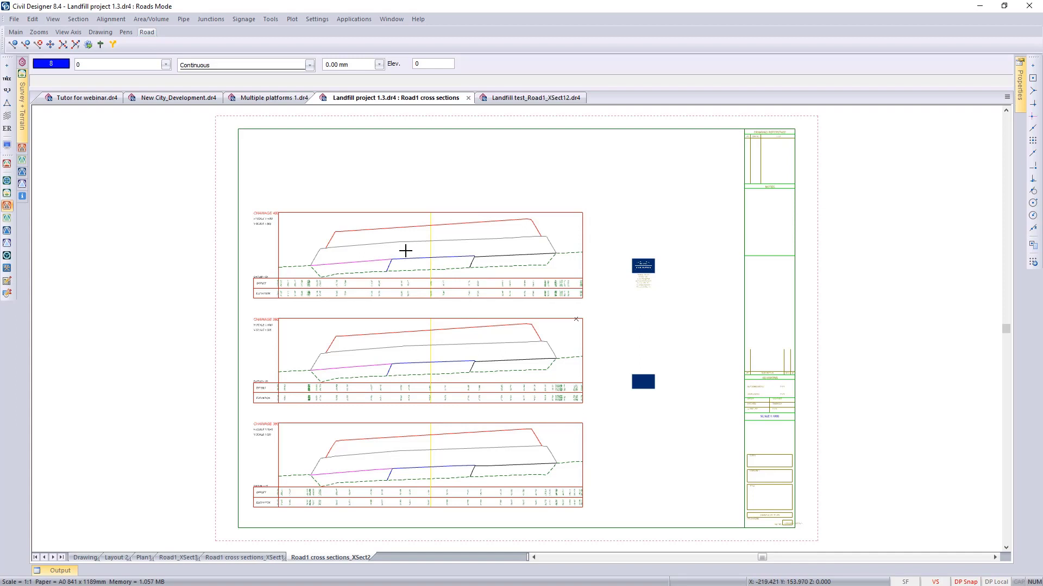
# Return to the landfill plan drawing, then view the labelled Section A-A in Landfill test_Road1_XSect12.dr4
pyautogui.click(86, 559)
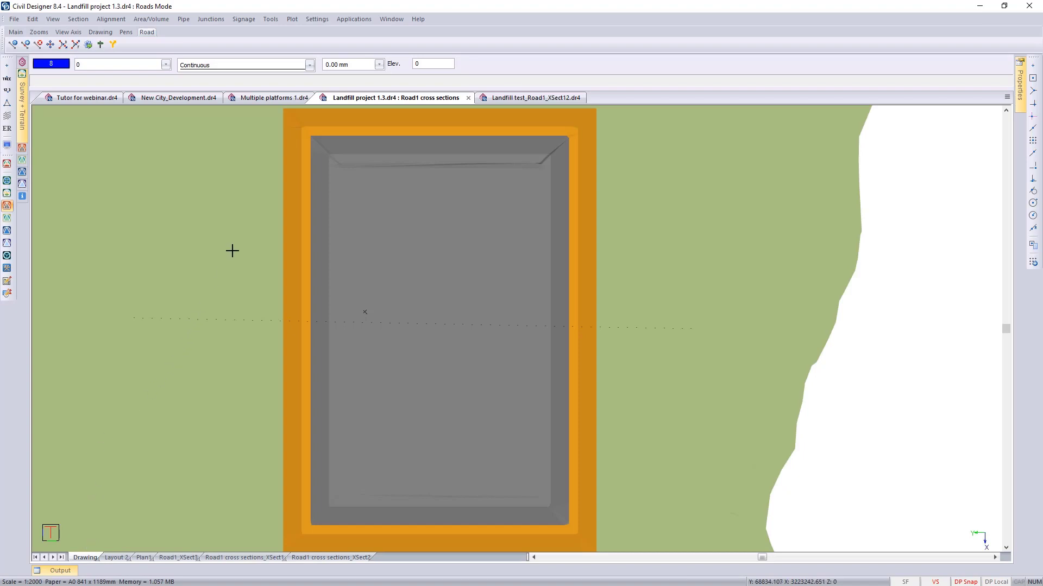
pyautogui.click(536, 99)
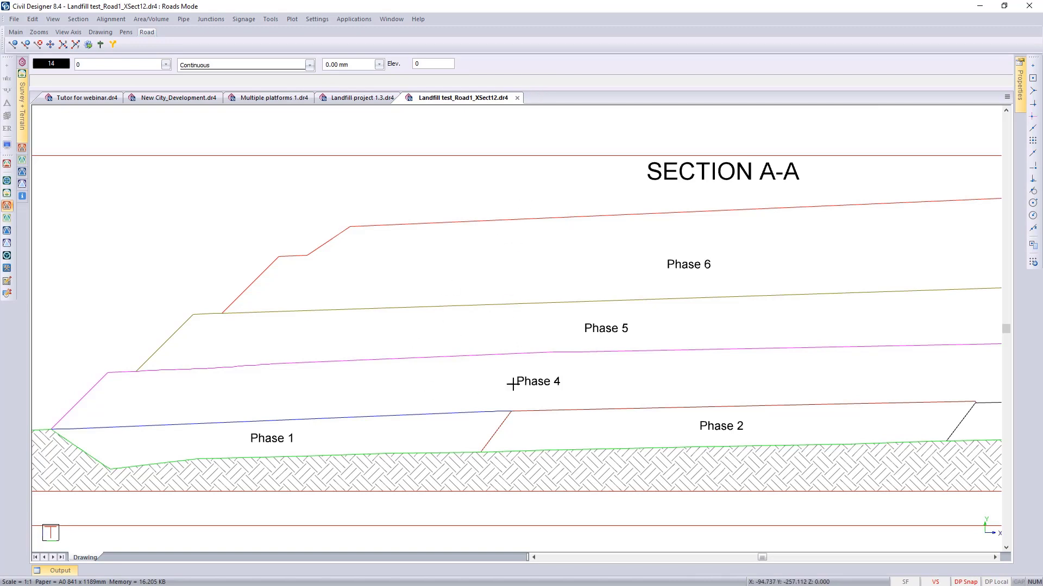
pyautogui.click(711, 188)
# In New City_Development.dr4, turn off shading for the Base Earthworks surface and turn on height shading for the terrain
pyautogui.click(183, 101)
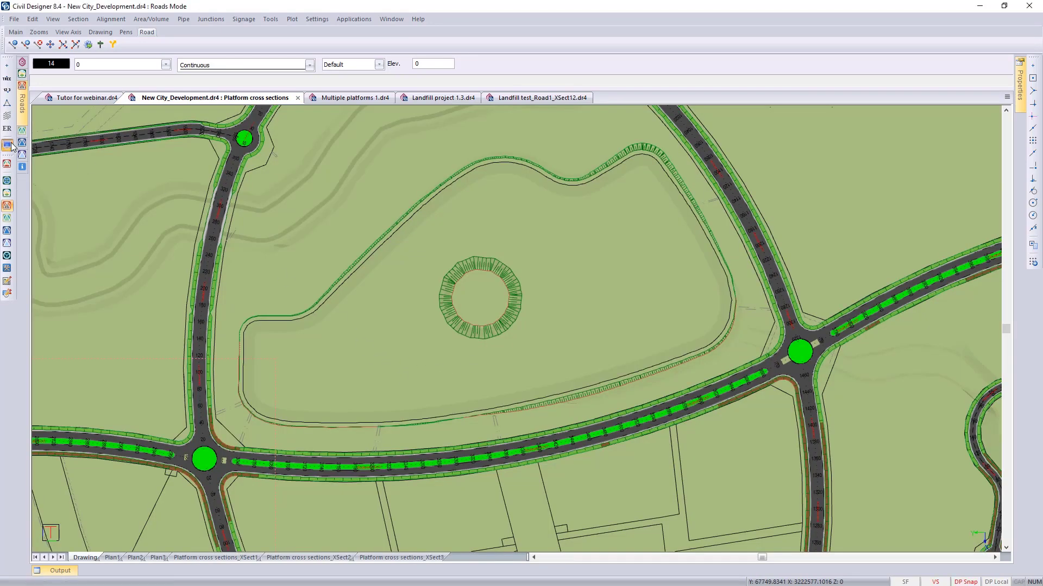
pyautogui.click(8, 146)
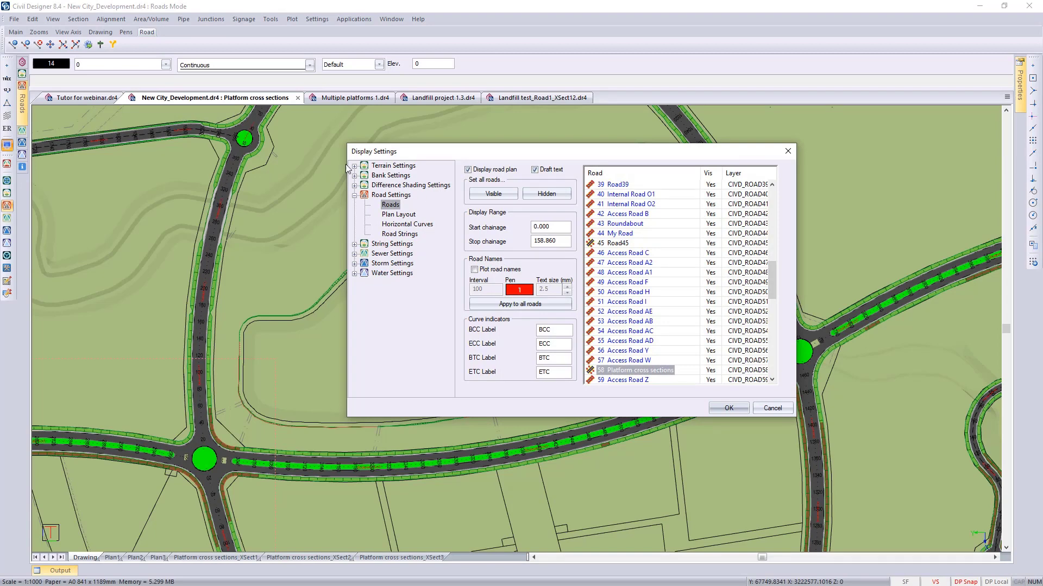
pyautogui.click(354, 166)
pyautogui.click(394, 186)
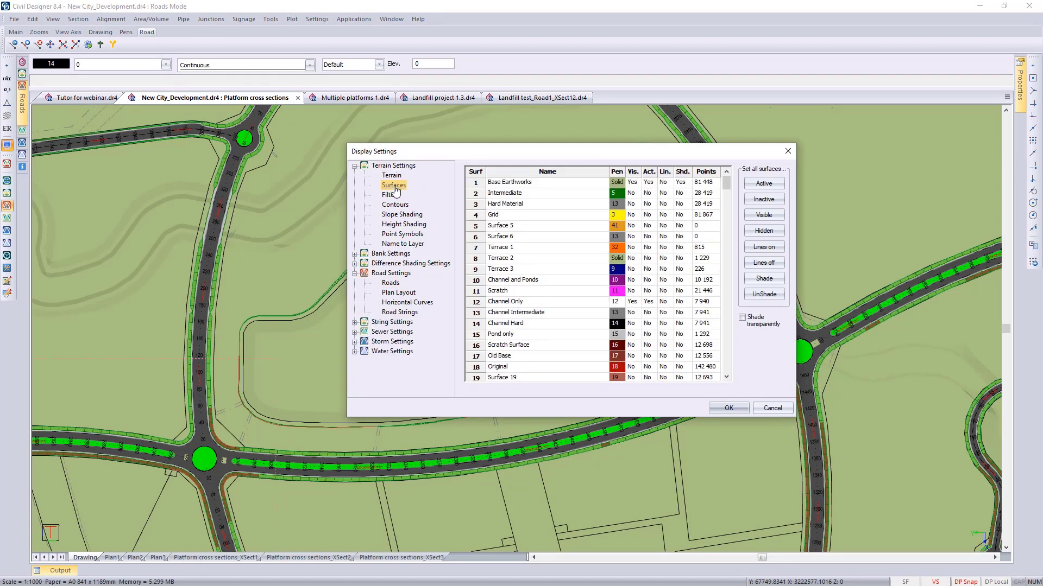
pyautogui.click(680, 183)
pyautogui.click(426, 225)
pyautogui.click(468, 171)
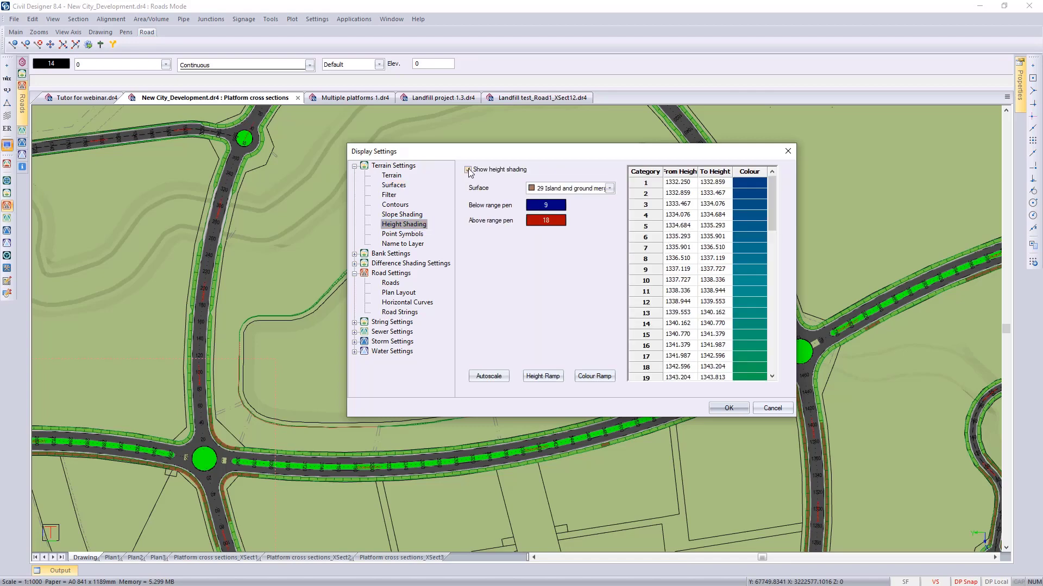
pyautogui.click(726, 408)
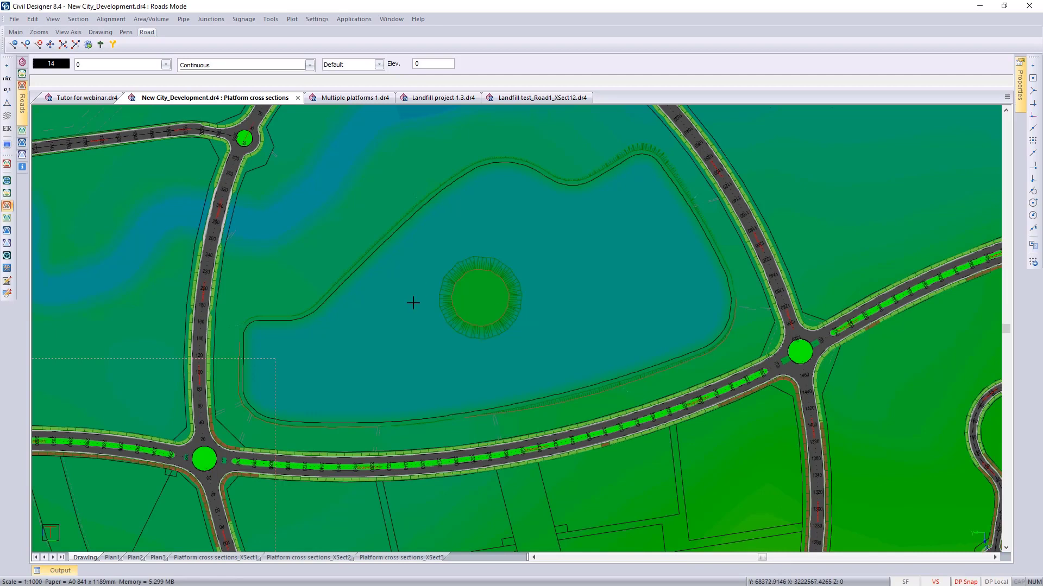
# Show the line work along the river channel and switch to Terrain mode
pyautogui.click(7, 116)
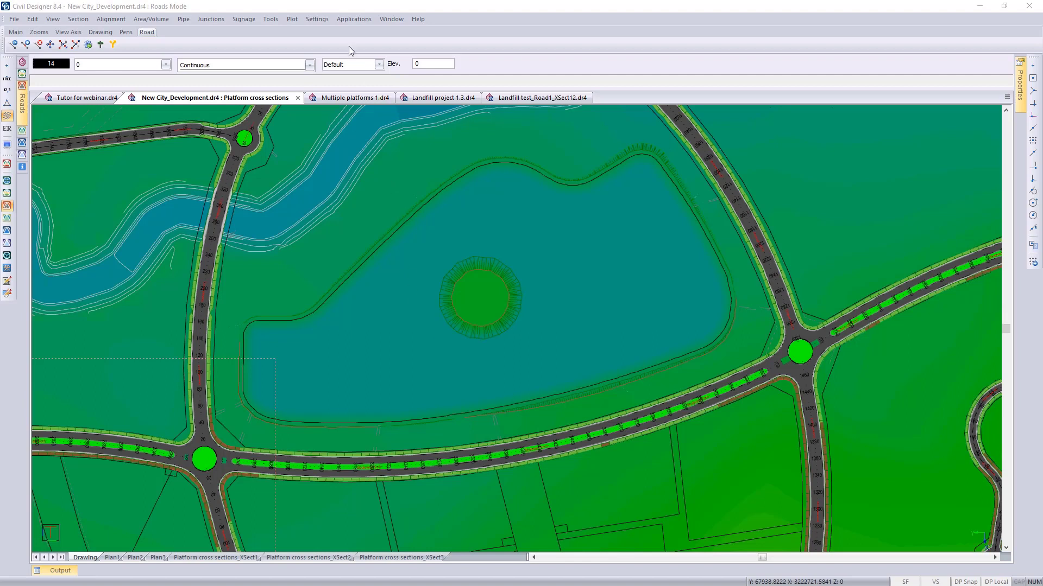
pyautogui.click(355, 19)
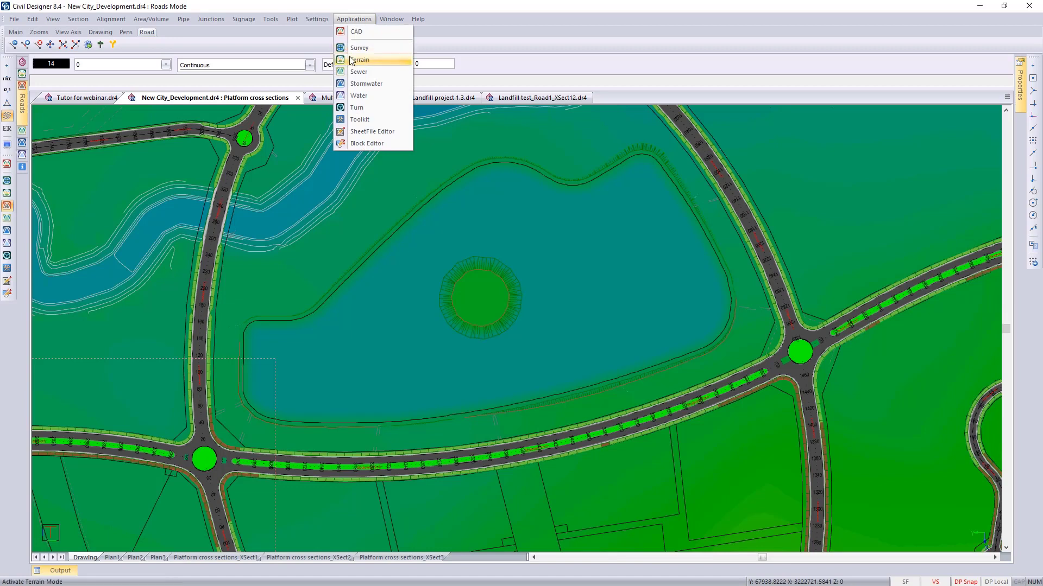
pyautogui.click(367, 61)
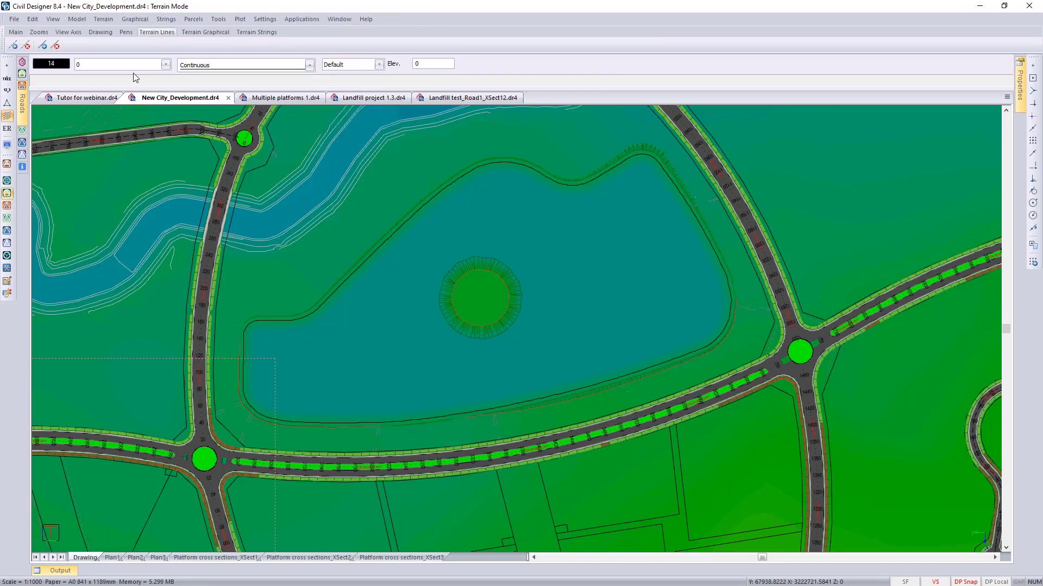
# Examine the long-section methods and the Long Section Extraction settings for road layer storage and bend point types, and leave without extracting
pyautogui.click(103, 18)
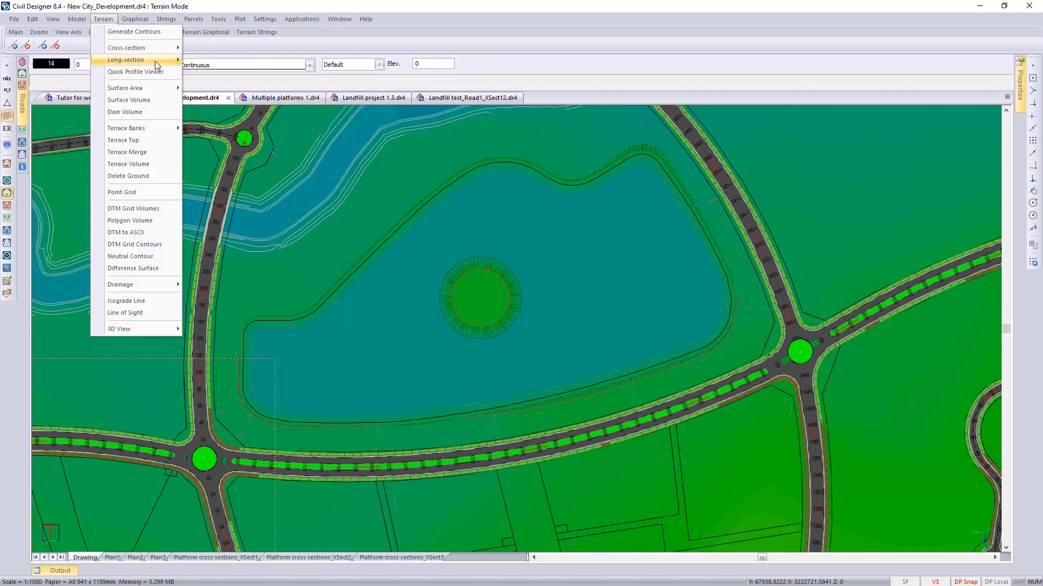
pyautogui.moveTo(155, 61)
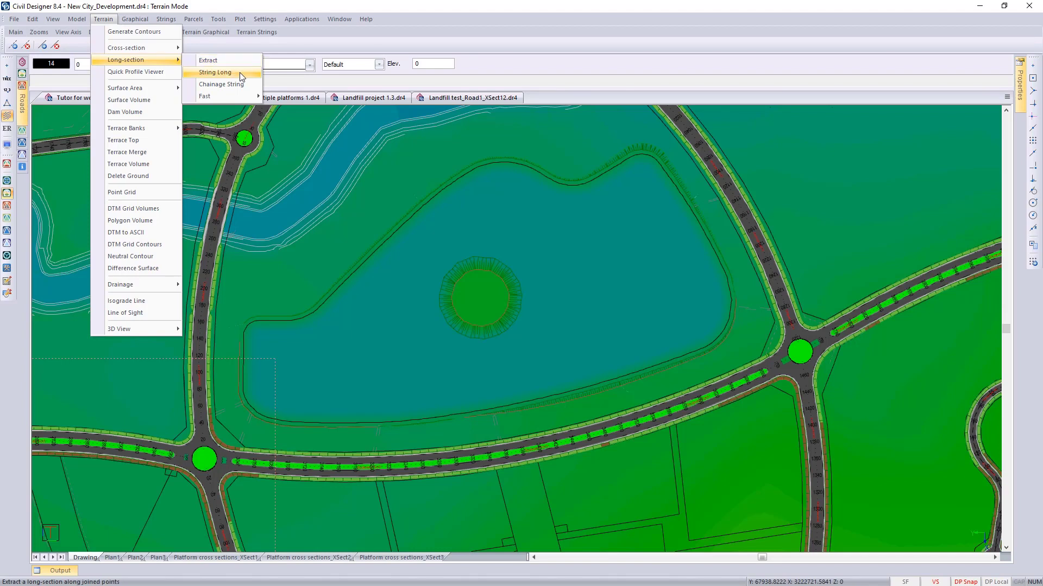
pyautogui.moveTo(227, 95)
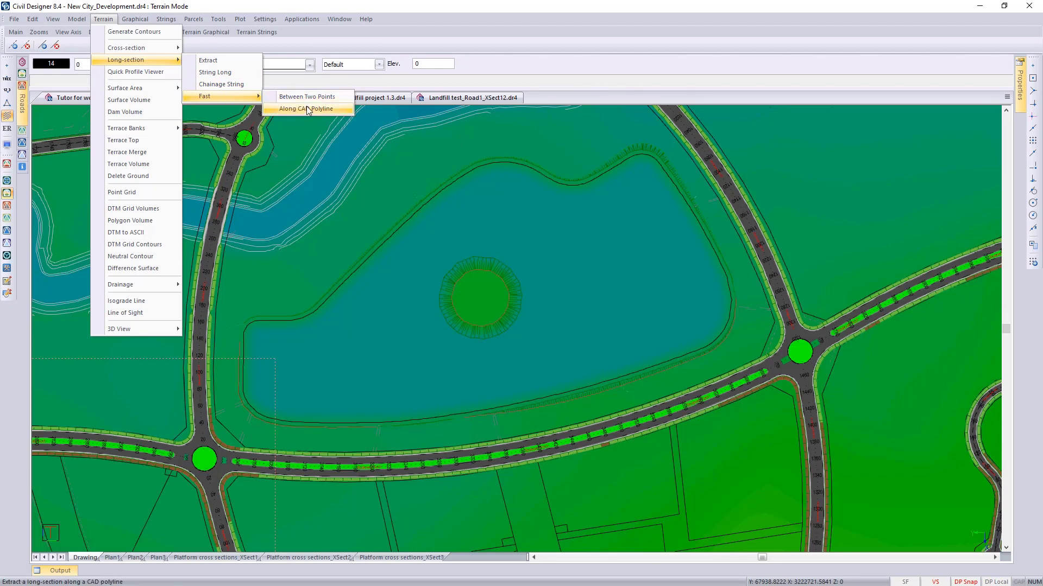
pyautogui.click(219, 63)
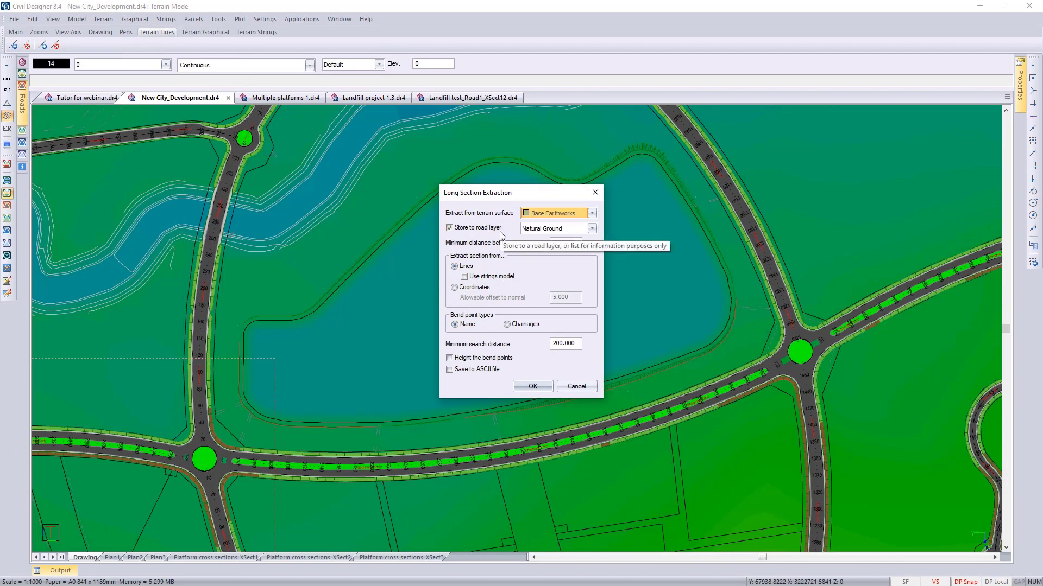
pyautogui.click(449, 229)
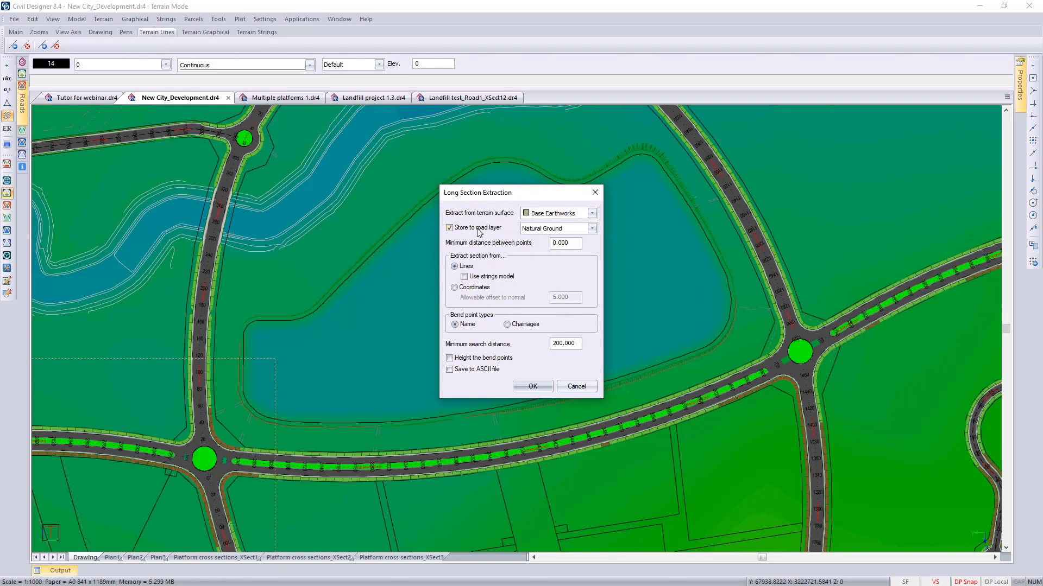
pyautogui.click(508, 324)
pyautogui.click(522, 327)
pyautogui.click(575, 386)
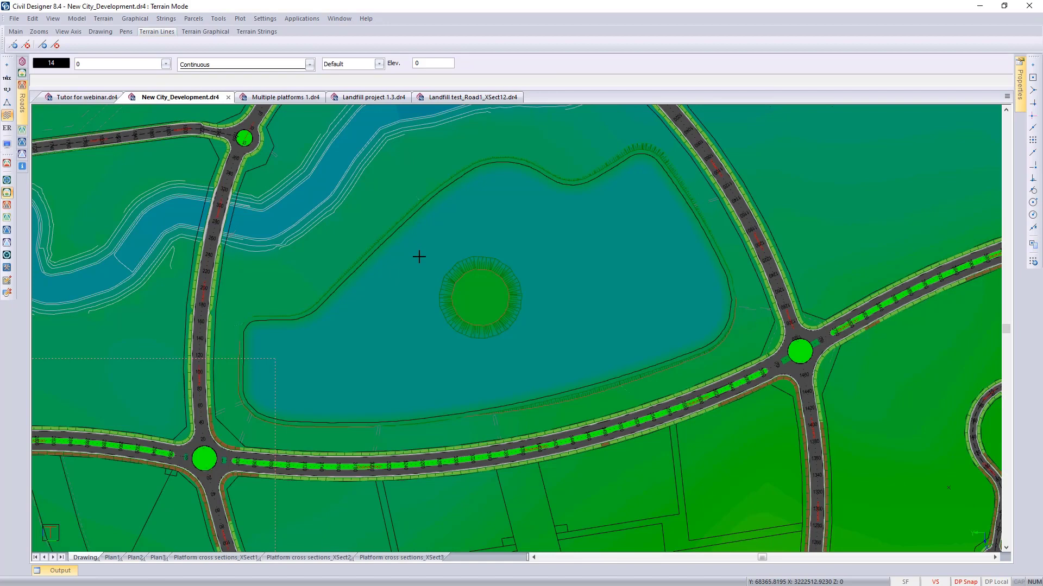
# Generate a quick profile with a 100 search distance along a diagonal line crossing the river, the pond and its circular island
pyautogui.scroll(1, 419, 256)
pyautogui.moveTo(435, 261); pyautogui.dragTo(305, 270, button='middle')
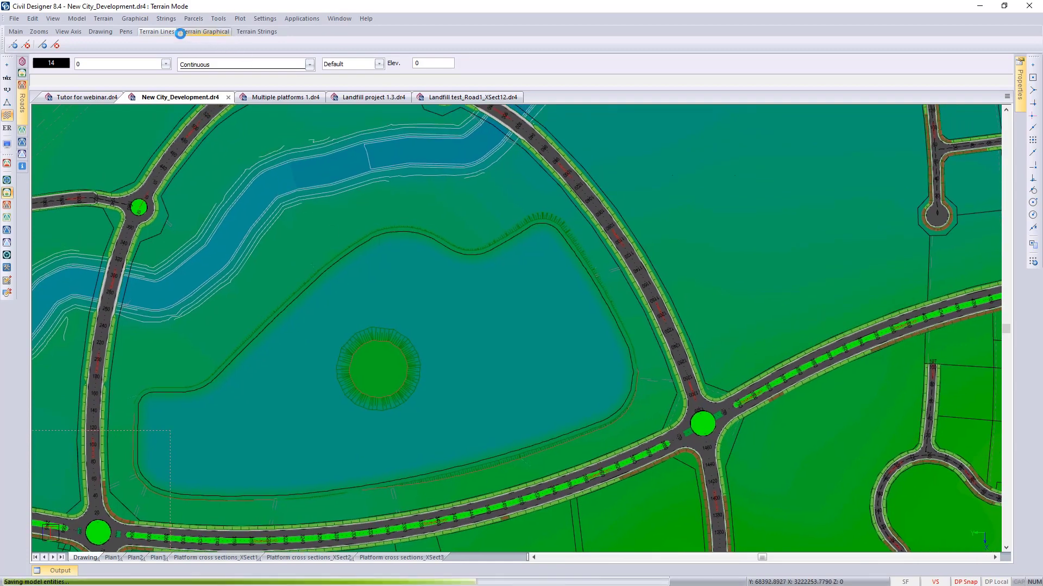
pyautogui.click(103, 18)
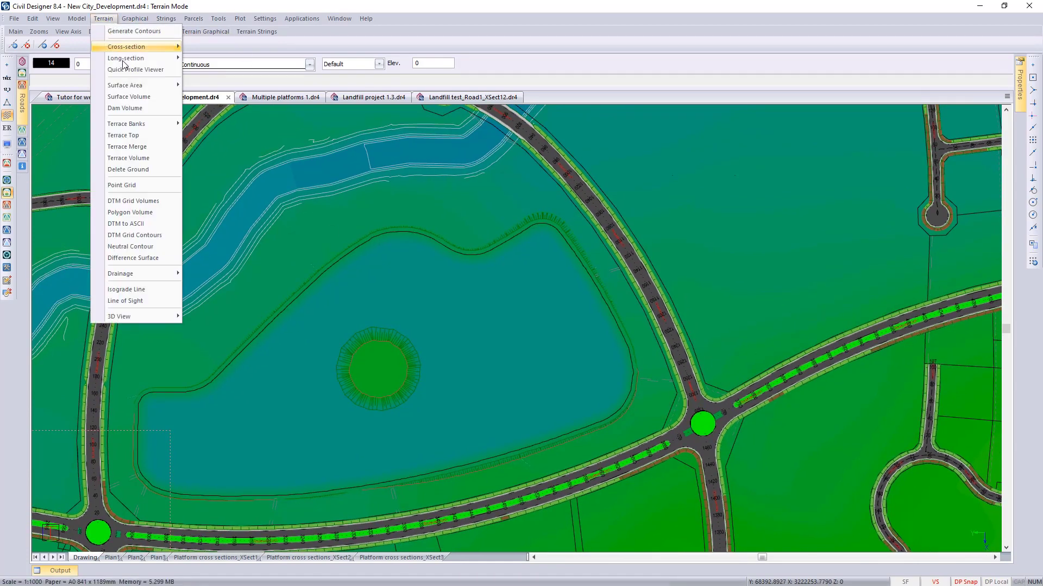
pyautogui.click(145, 69)
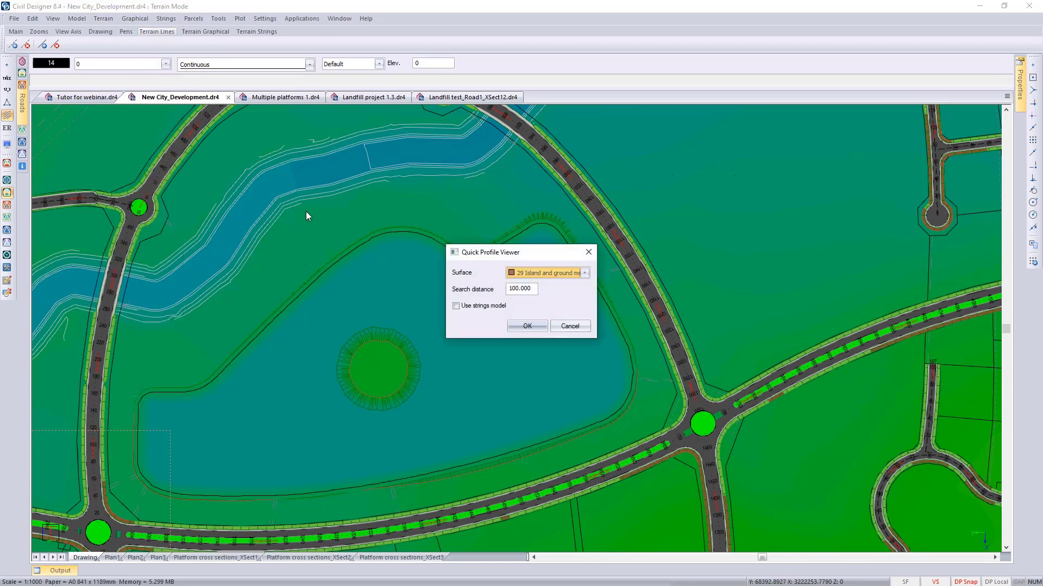
pyautogui.click(525, 326)
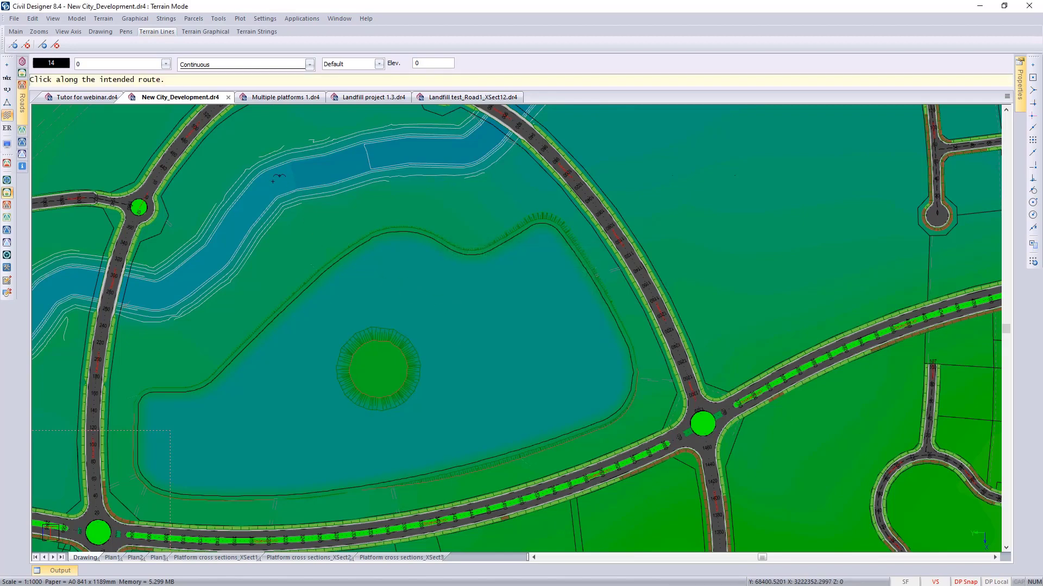
pyautogui.click(225, 151)
pyautogui.click(456, 492)
pyautogui.rightClick(456, 491)
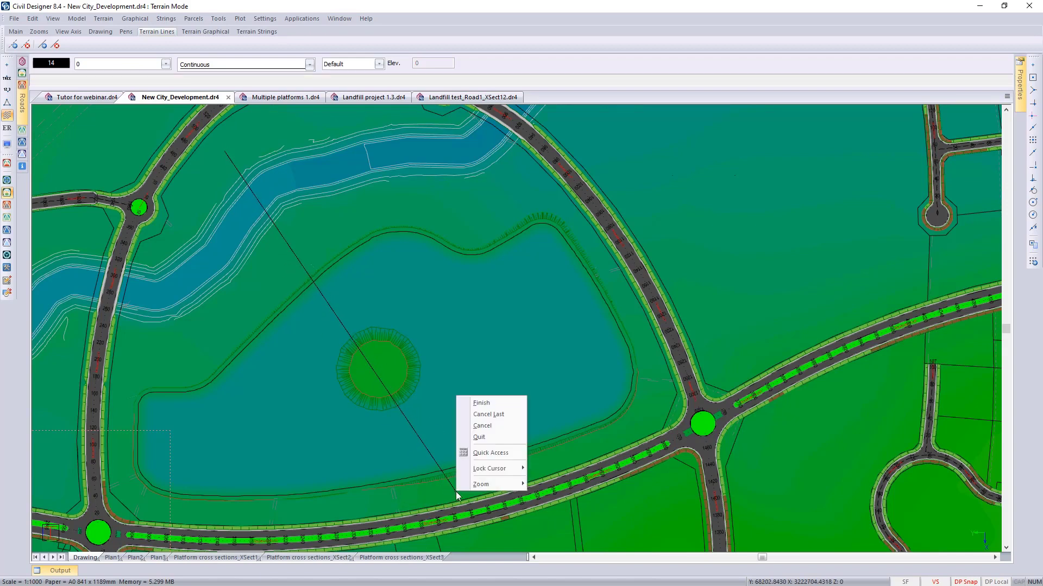
pyautogui.click(483, 403)
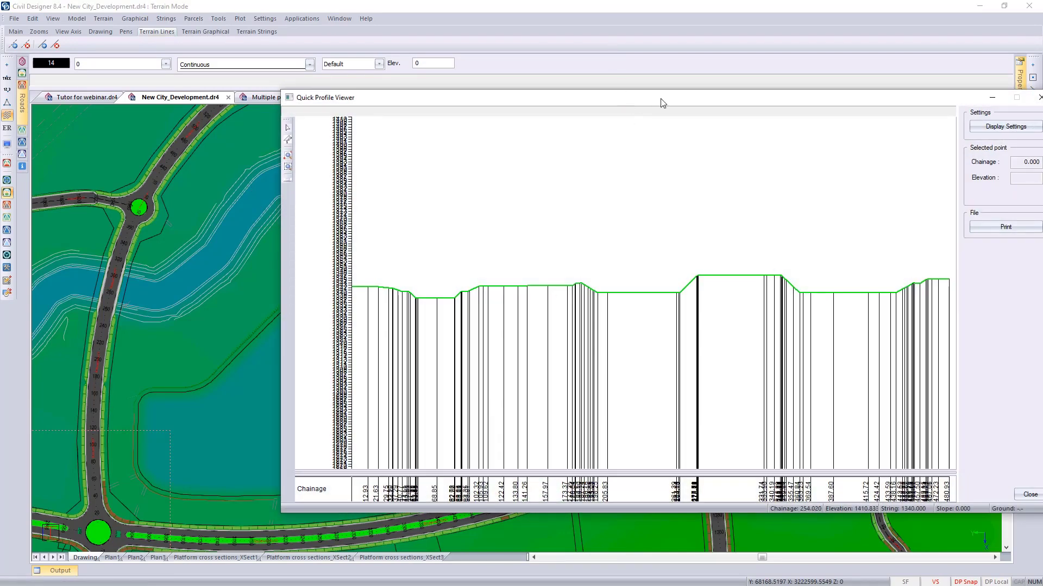
# Place the profile window beside the plan, read chainage and elevation at points along the profile, and close the viewer
pyautogui.moveTo(663, 104); pyautogui.dragTo(567, 109)
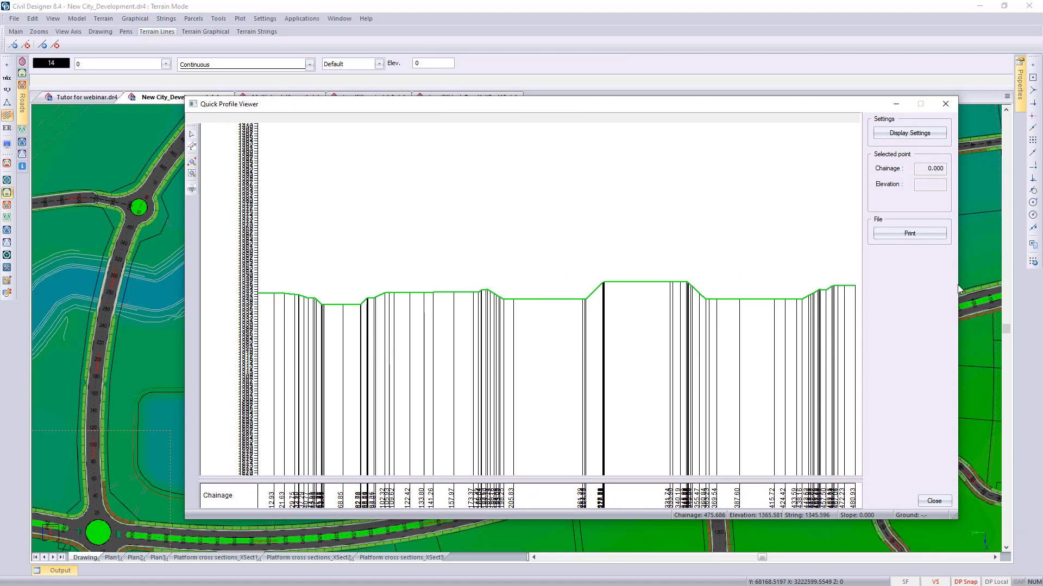
pyautogui.moveTo(958, 286); pyautogui.dragTo(849, 301)
pyautogui.moveTo(604, 287); pyautogui.dragTo(576, 288, button='middle')
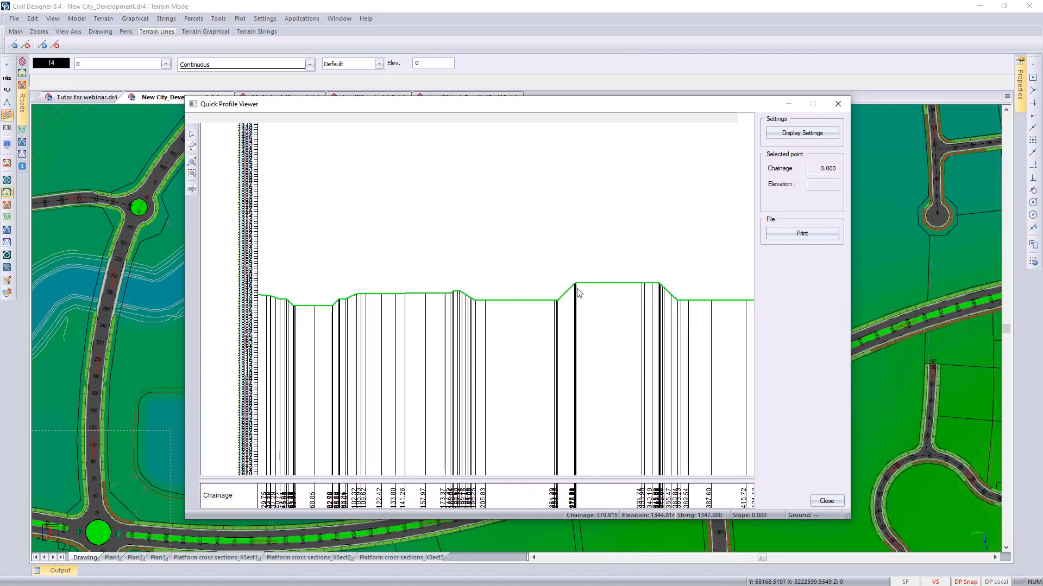
pyautogui.moveTo(536, 110)
pyautogui.mouseDown()
pyautogui.moveTo(682, 124)
pyautogui.moveTo(817, 108)
pyautogui.moveTo(803, 90)
pyautogui.mouseUp()
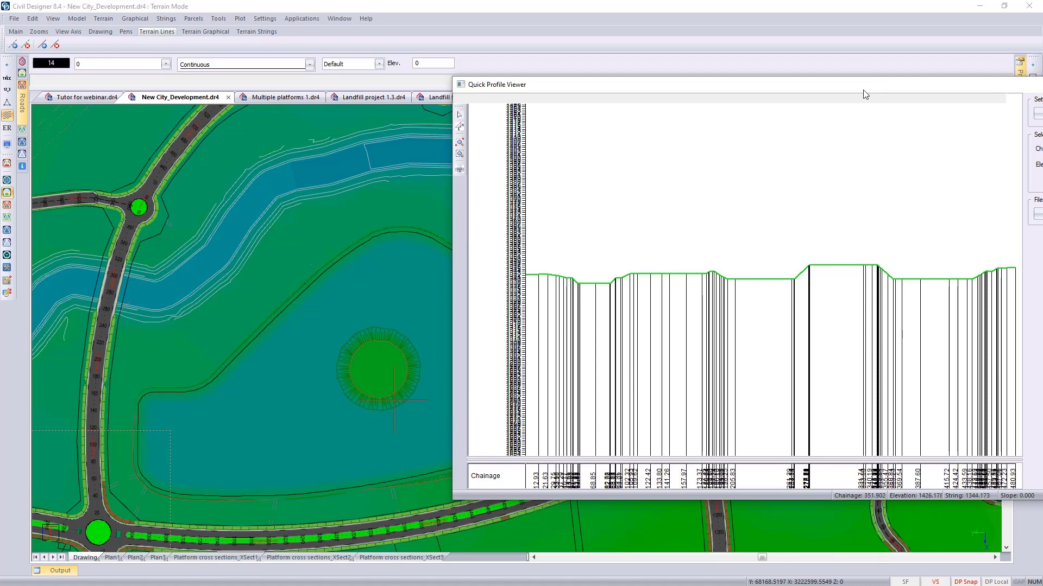
pyautogui.moveTo(862, 89); pyautogui.dragTo(804, 85)
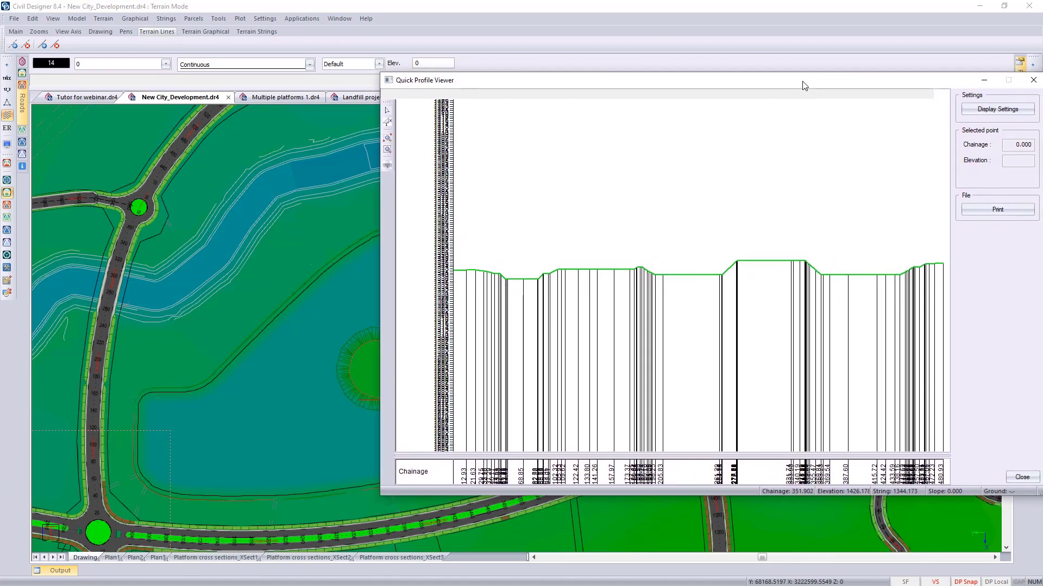
pyautogui.click(648, 289)
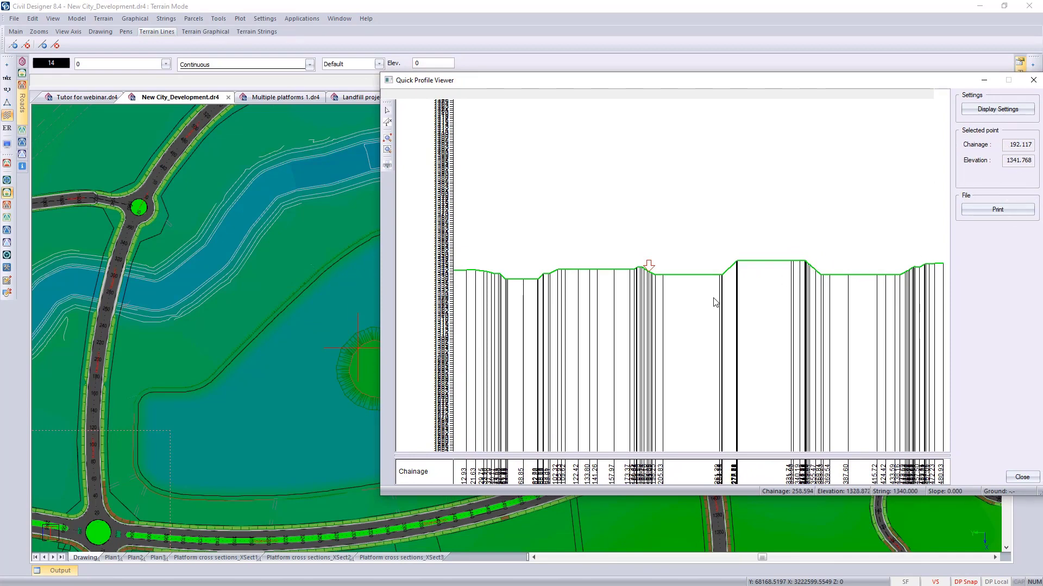
pyautogui.click(705, 281)
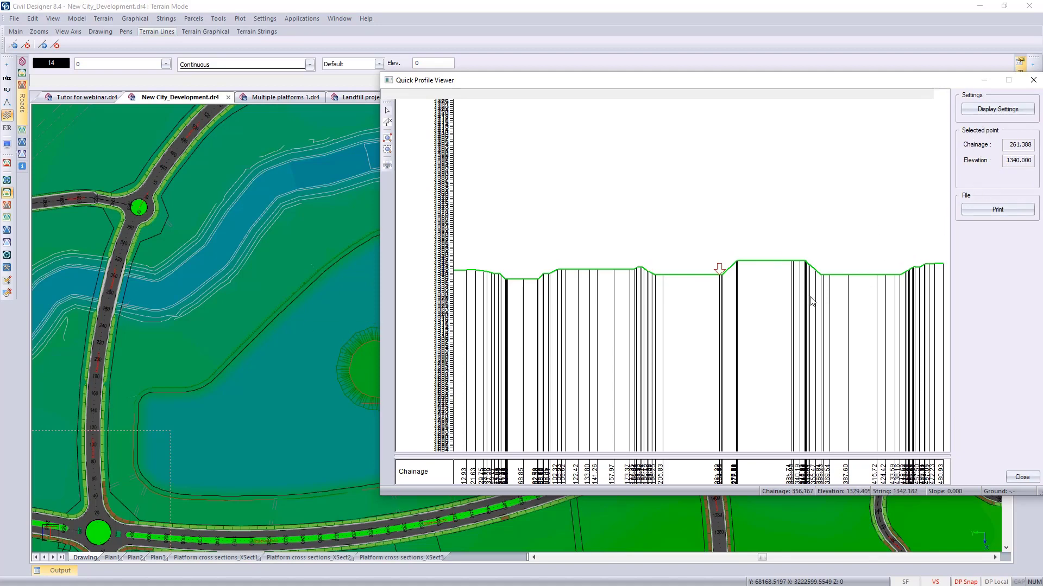
pyautogui.click(794, 272)
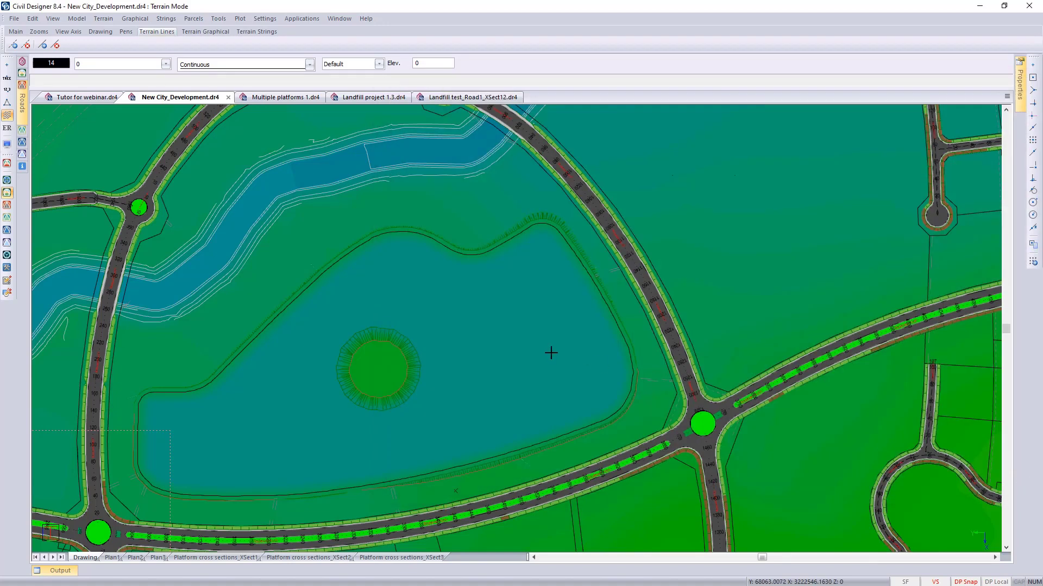
pyautogui.moveTo(420, 363); pyautogui.dragTo(549, 352, button='middle')
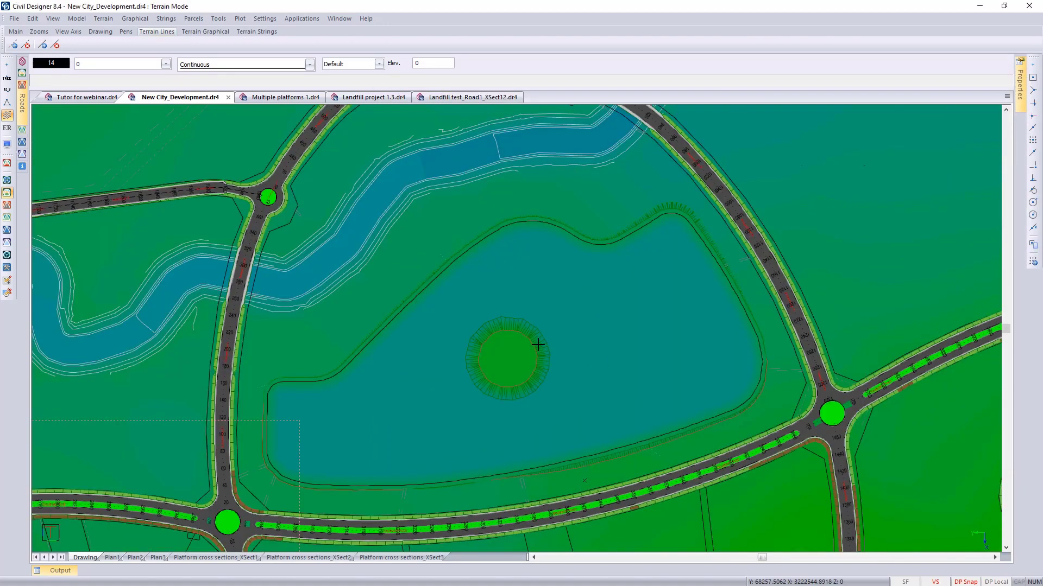
pyautogui.hotkey('alt', 'Tab')
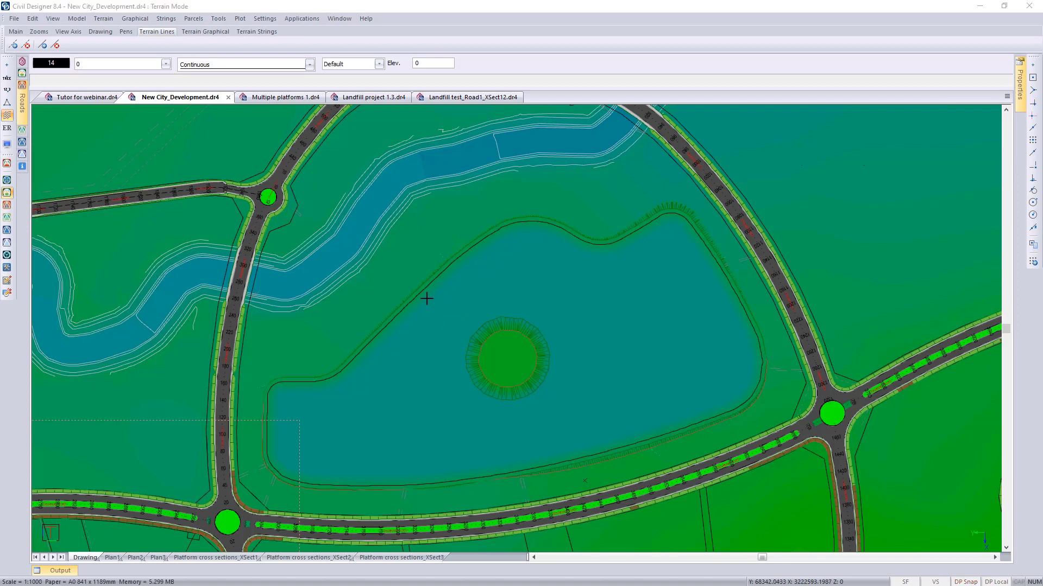
# Switch to Roads mode and add a new road named "Terrain long section", keeping the default road settings and layers
pyautogui.click(302, 18)
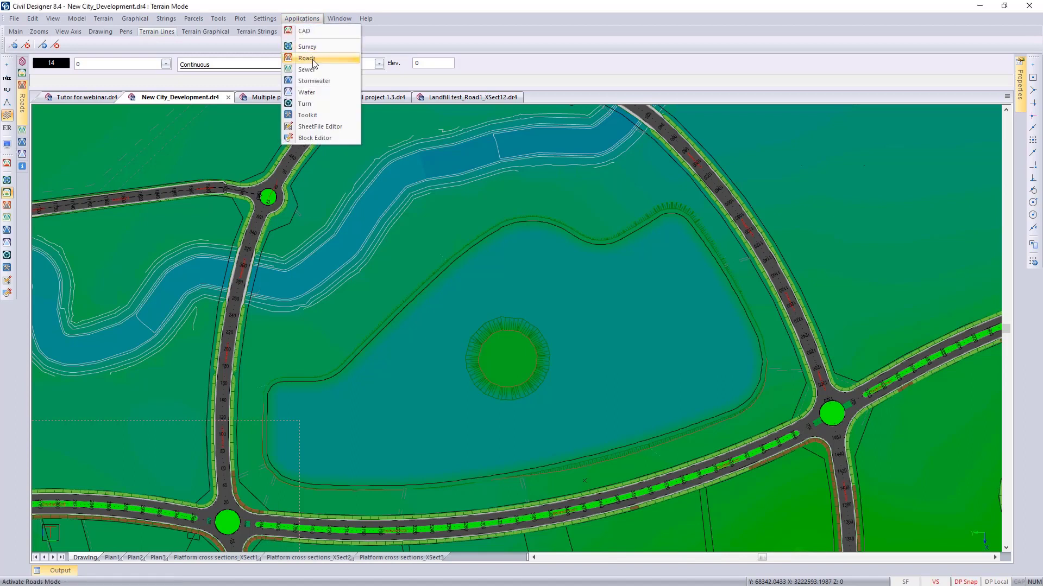
pyautogui.click(313, 61)
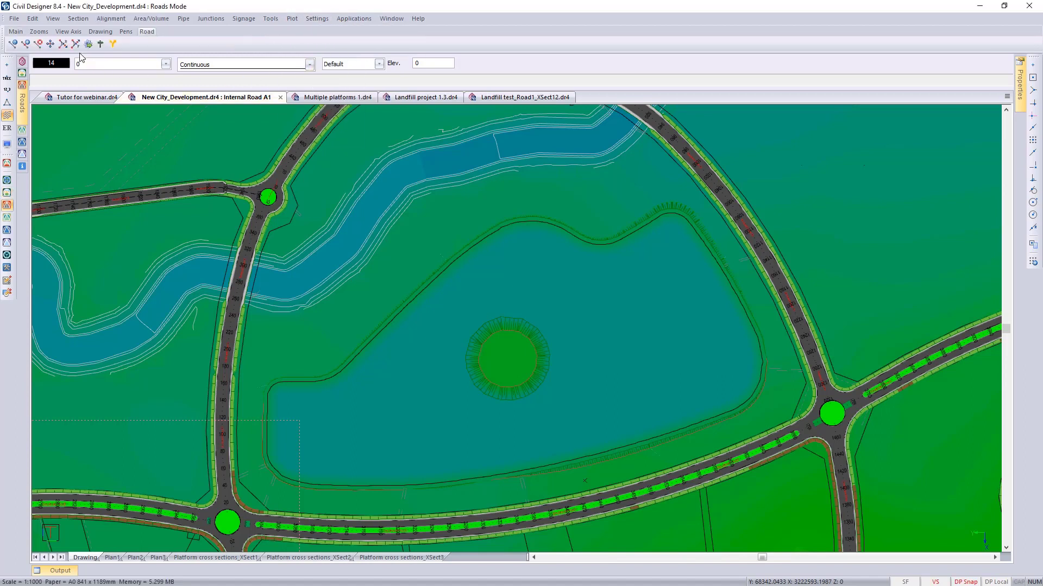
pyautogui.click(14, 18)
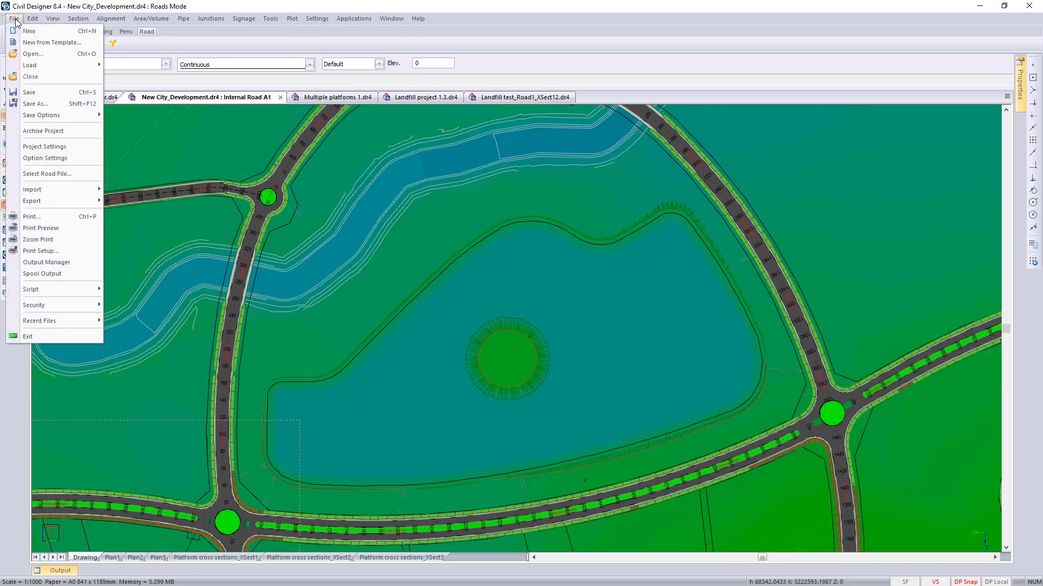
pyautogui.click(57, 174)
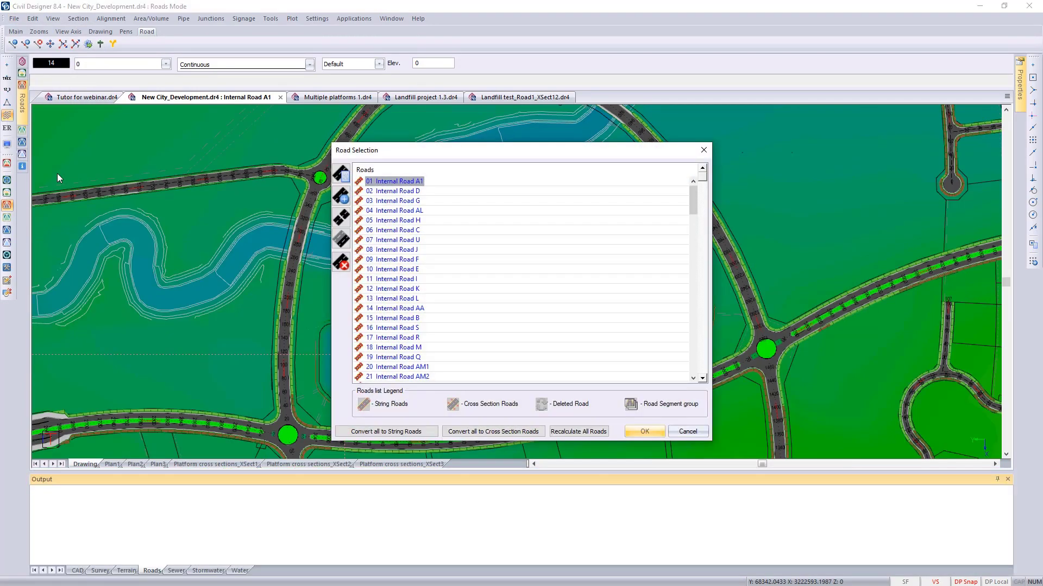
pyautogui.click(341, 197)
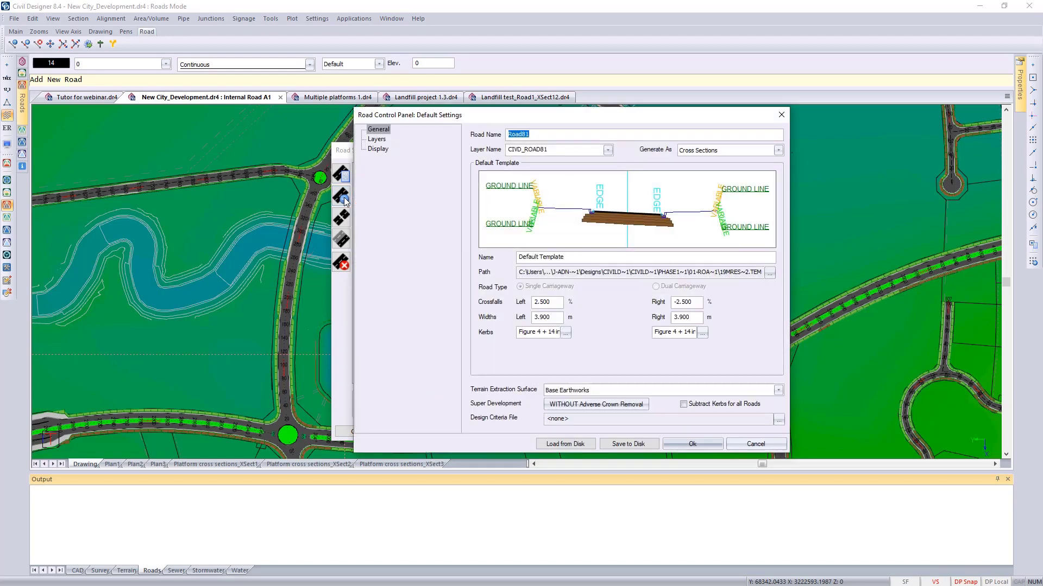
pyautogui.write('Terrain long section')
pyautogui.click(375, 140)
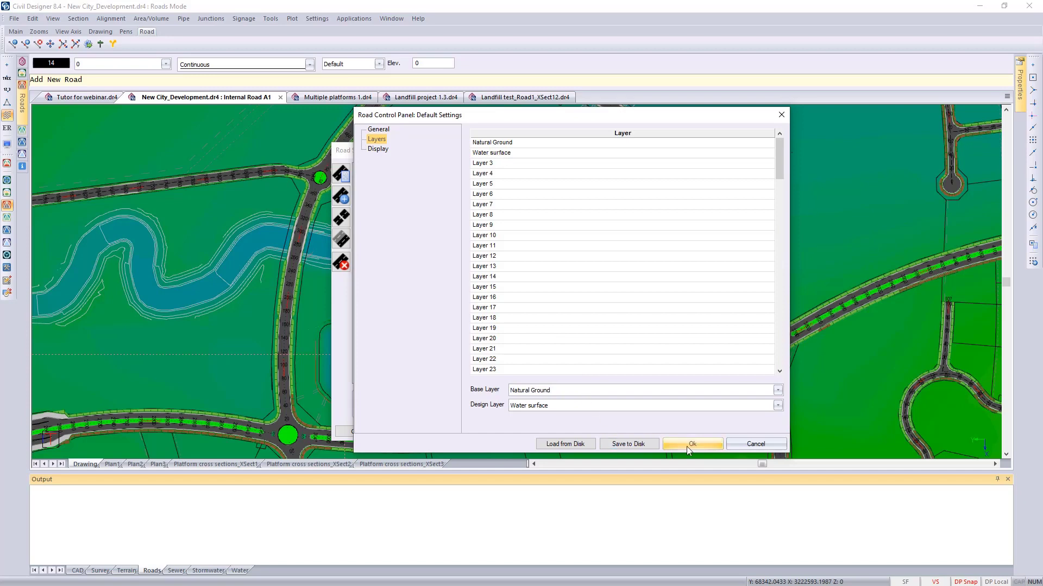
pyautogui.click(688, 445)
pyautogui.click(643, 435)
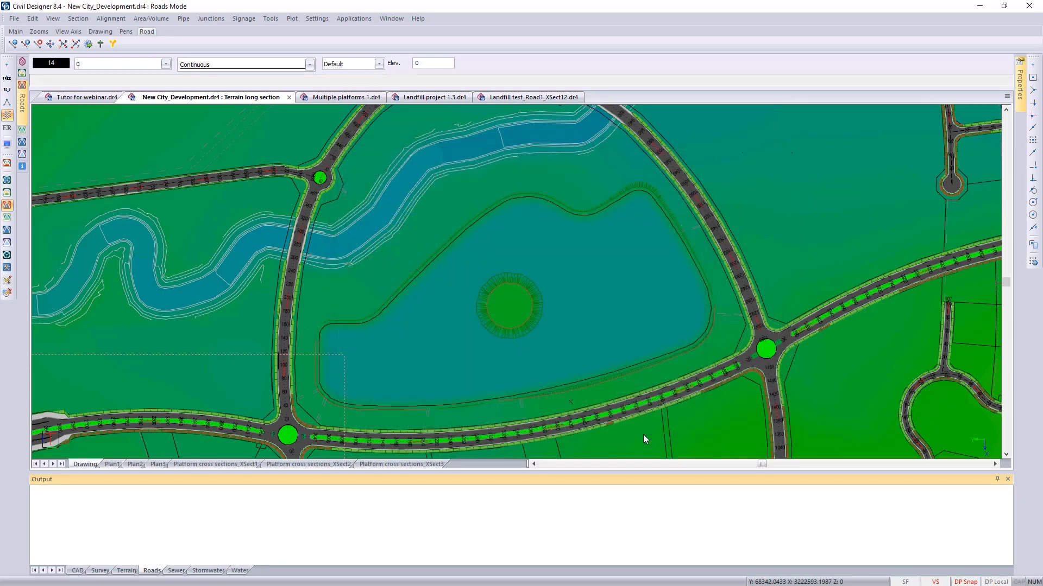
pyautogui.click(998, 479)
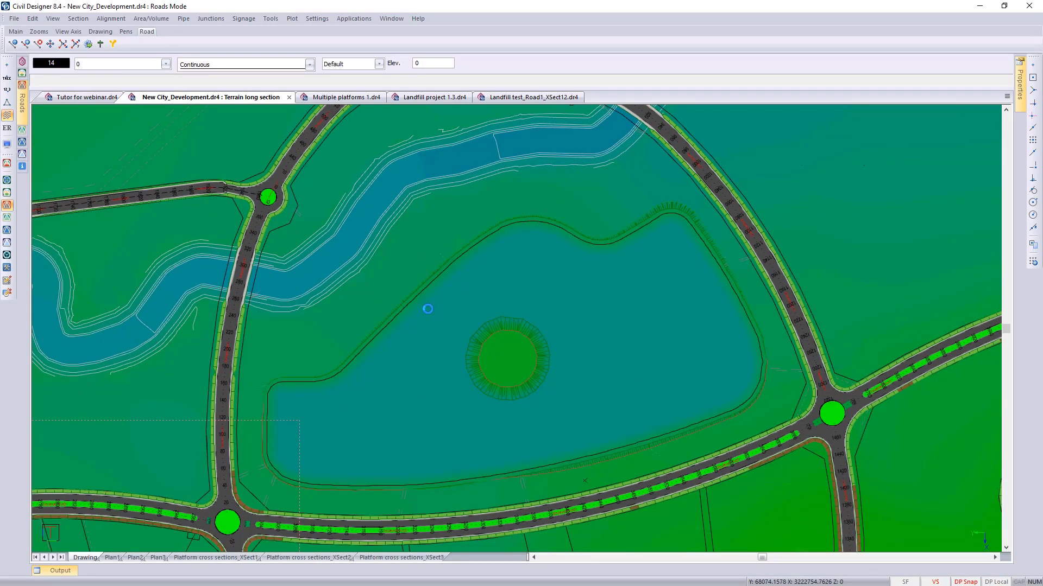
# Graphically insert the horizontal alignment's start point, named "Start", on the ground just north of the river channel
pyautogui.click(125, 20)
pyautogui.moveTo(167, 35)
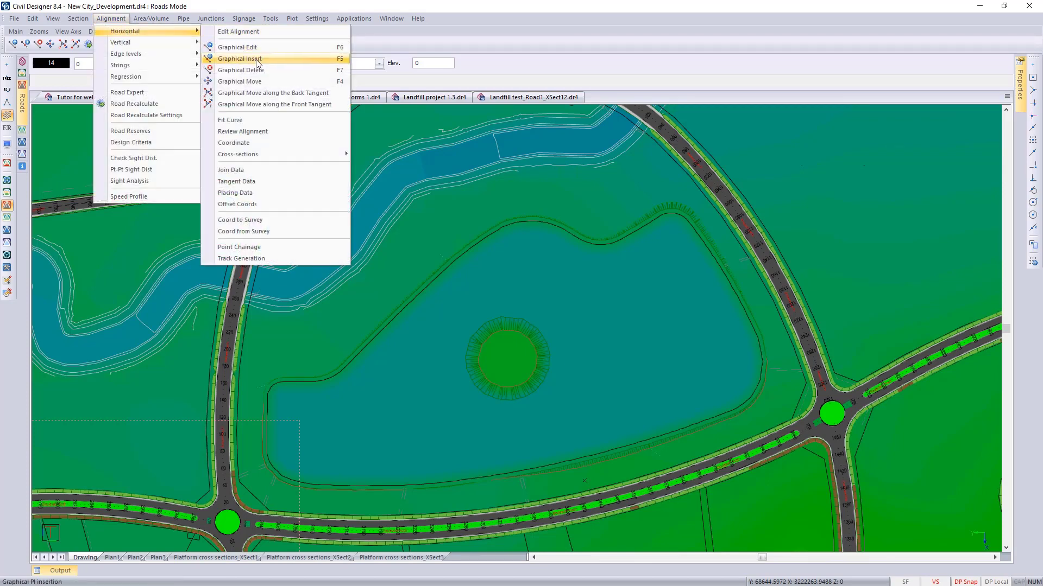
pyautogui.click(240, 59)
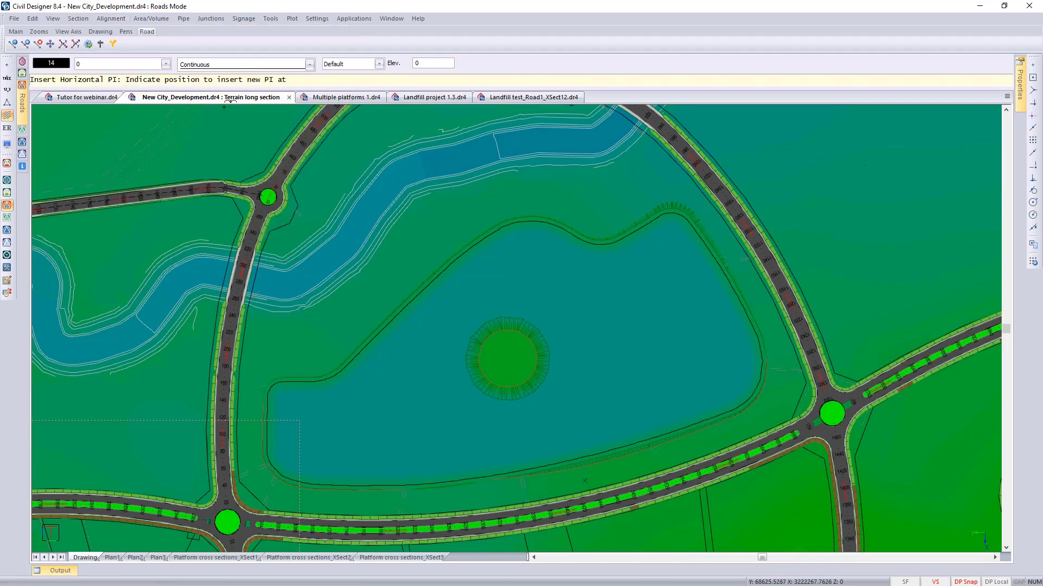
pyautogui.click(368, 132)
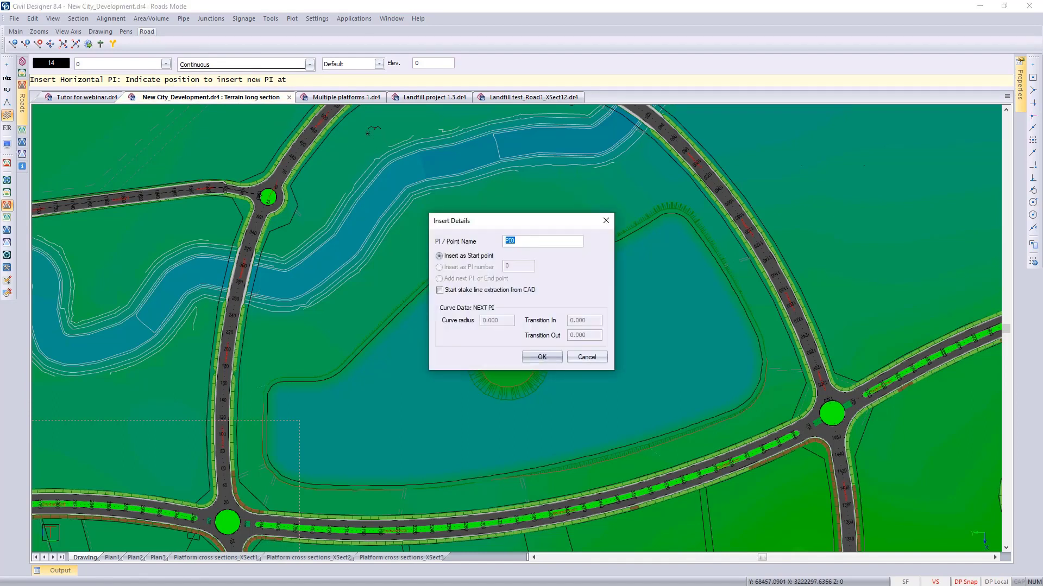
pyautogui.write('Start')
pyautogui.click(549, 357)
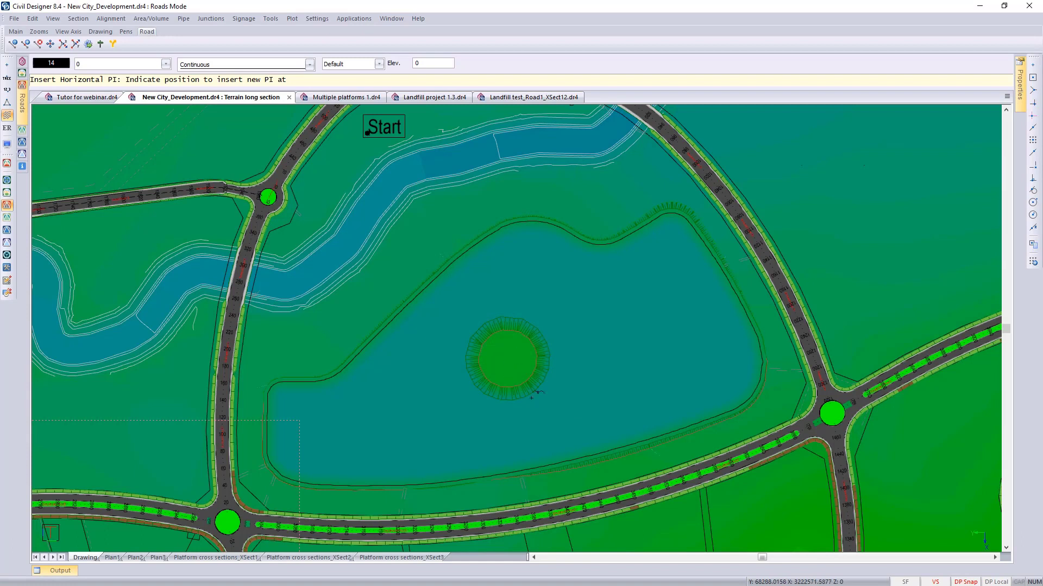
# Add the alignment's end point, named "End", south of the pond so the line crosses the river and island, and finish inserting
pyautogui.click(579, 479)
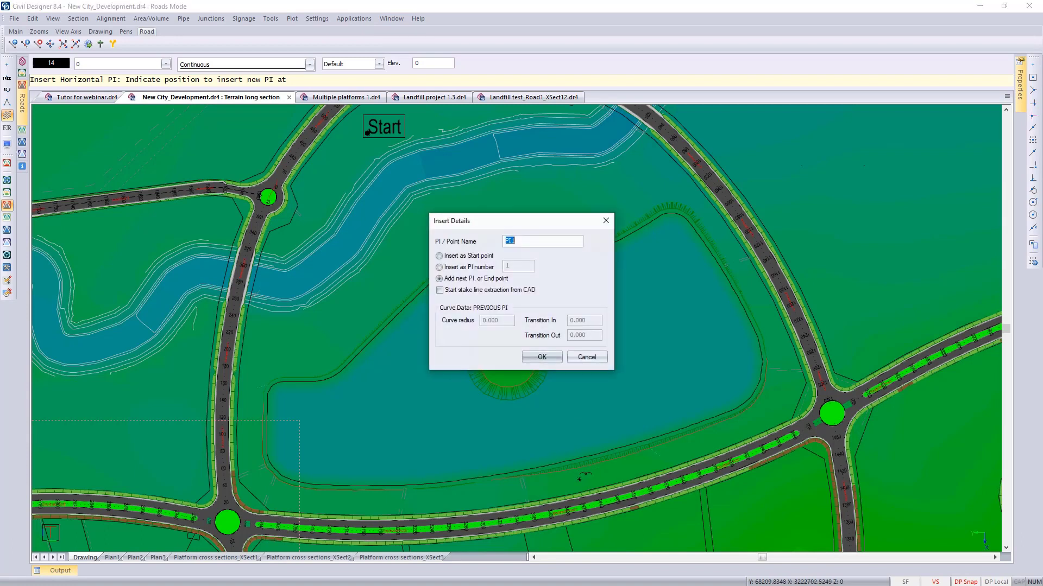
pyautogui.write('End')
pyautogui.click(548, 357)
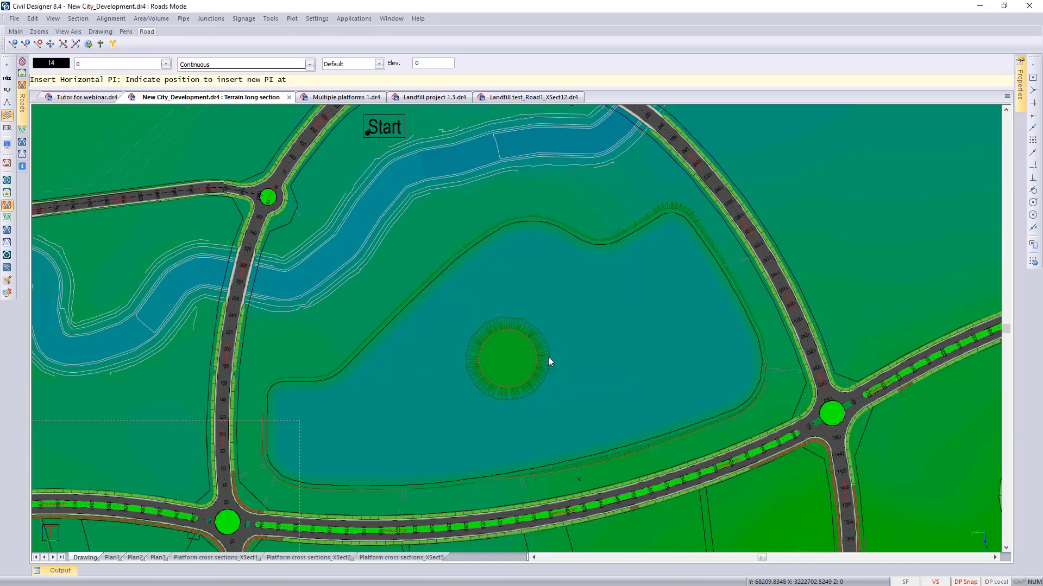
pyautogui.rightClick(637, 460)
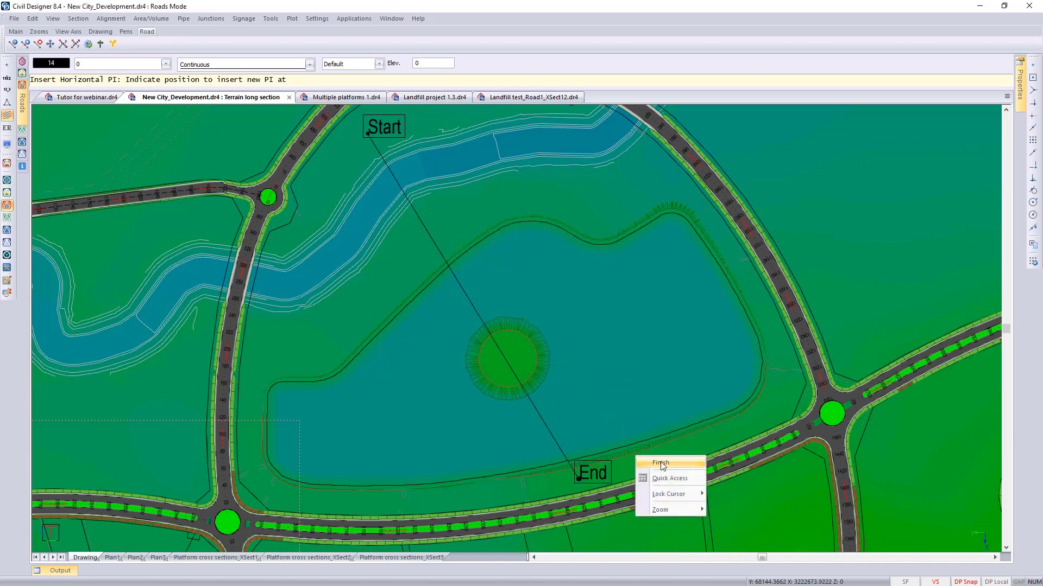
pyautogui.click(660, 464)
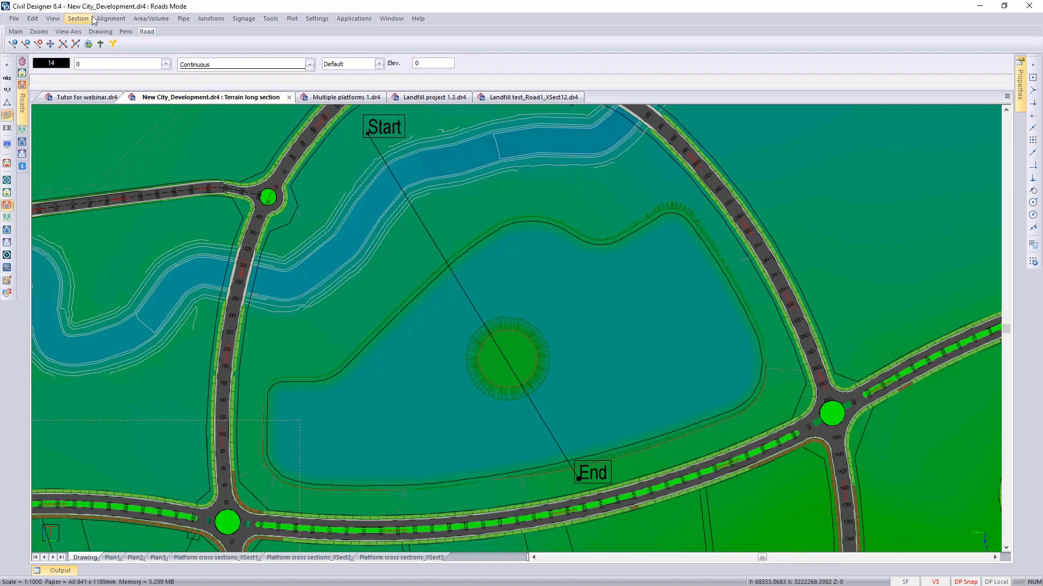
# Coordinate the horizontal alignment over its full length with a chainage interval of 10 on straights
pyautogui.click(110, 19)
pyautogui.moveTo(163, 31)
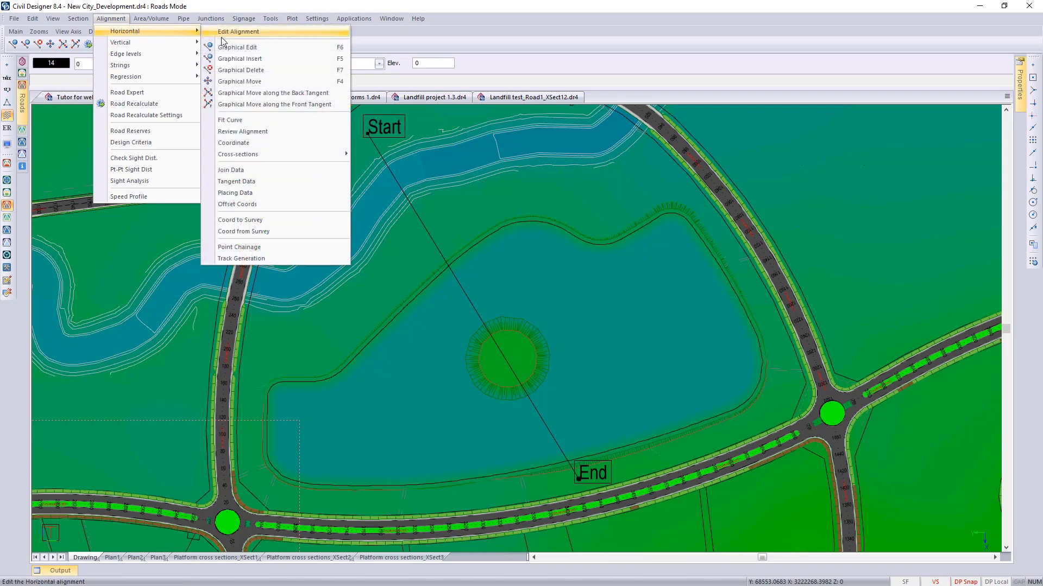
pyautogui.click(252, 144)
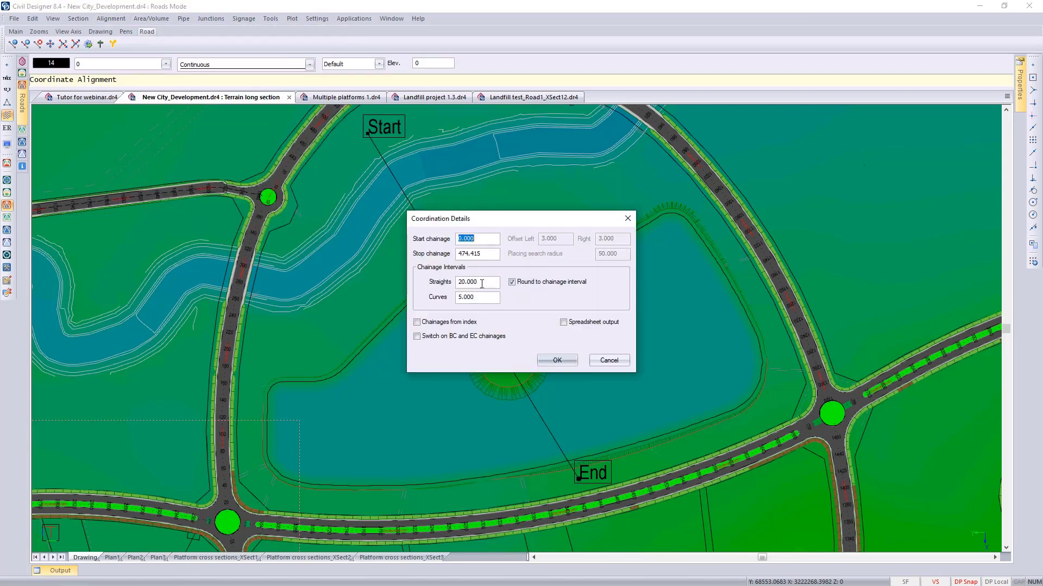
pyautogui.doubleClick(482, 282)
pyautogui.write('10')
pyautogui.click(485, 259)
pyautogui.click(555, 361)
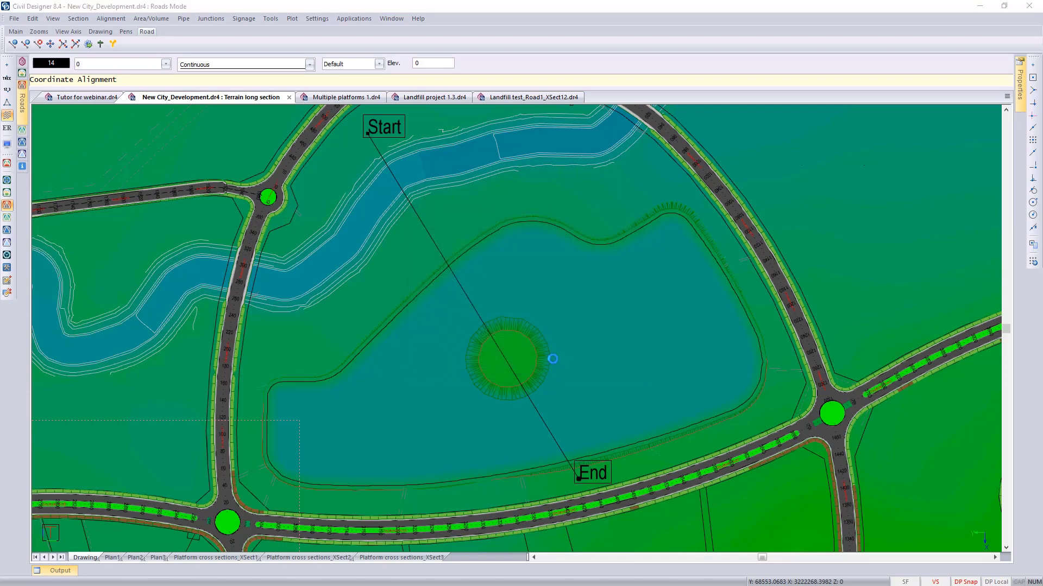
pyautogui.click(611, 353)
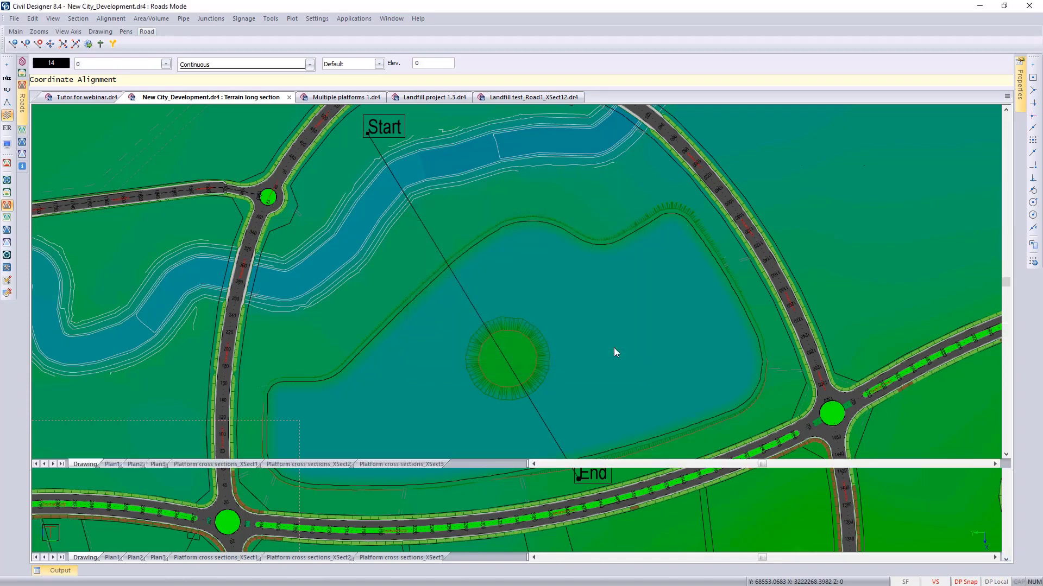
pyautogui.click(537, 325)
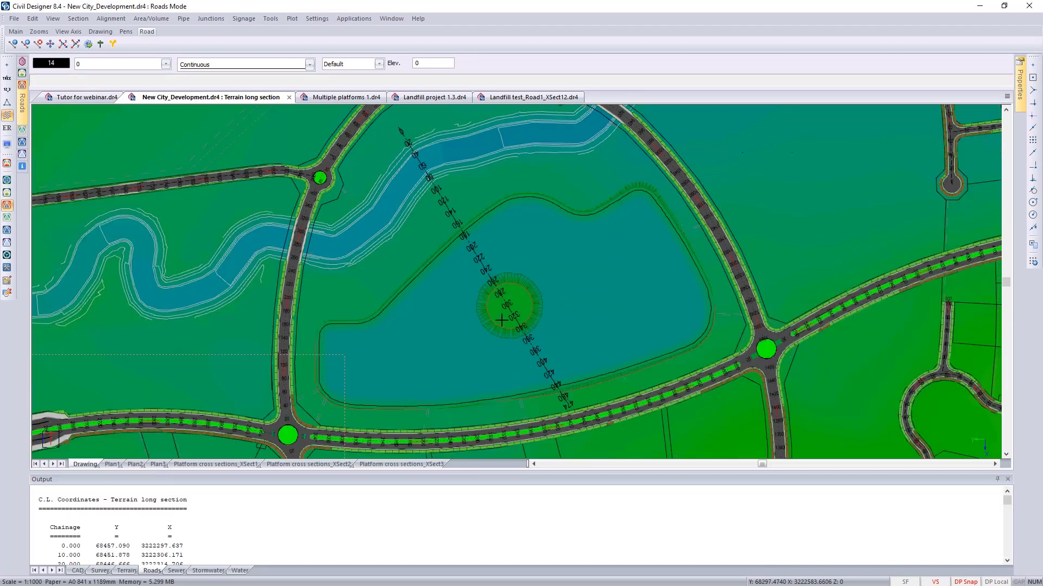
# Examine the road display settings and the plan layout chainage label settings for the Terrain long section road
pyautogui.click(7, 143)
pyautogui.click(603, 259)
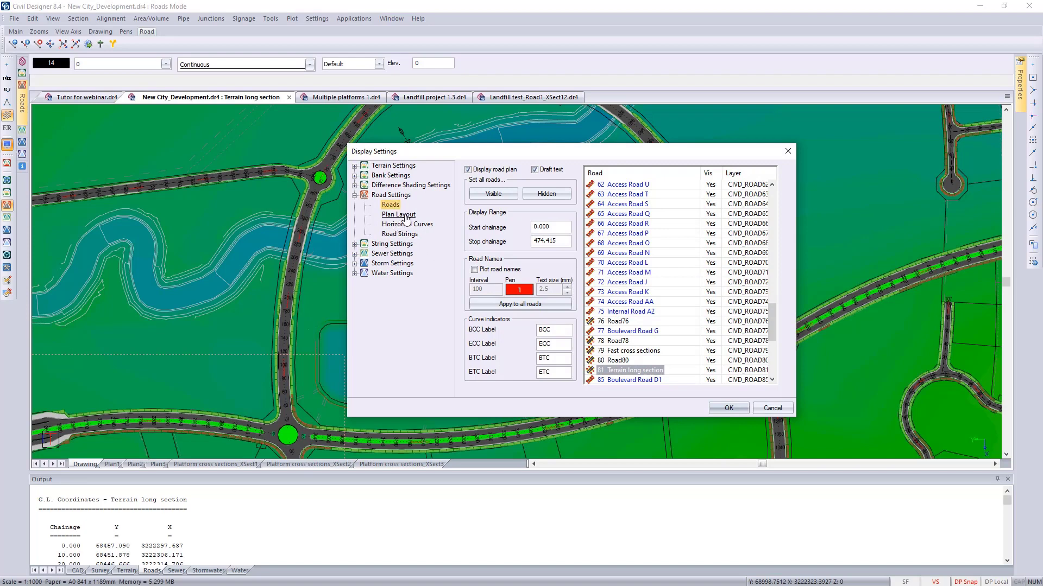
pyautogui.click(405, 215)
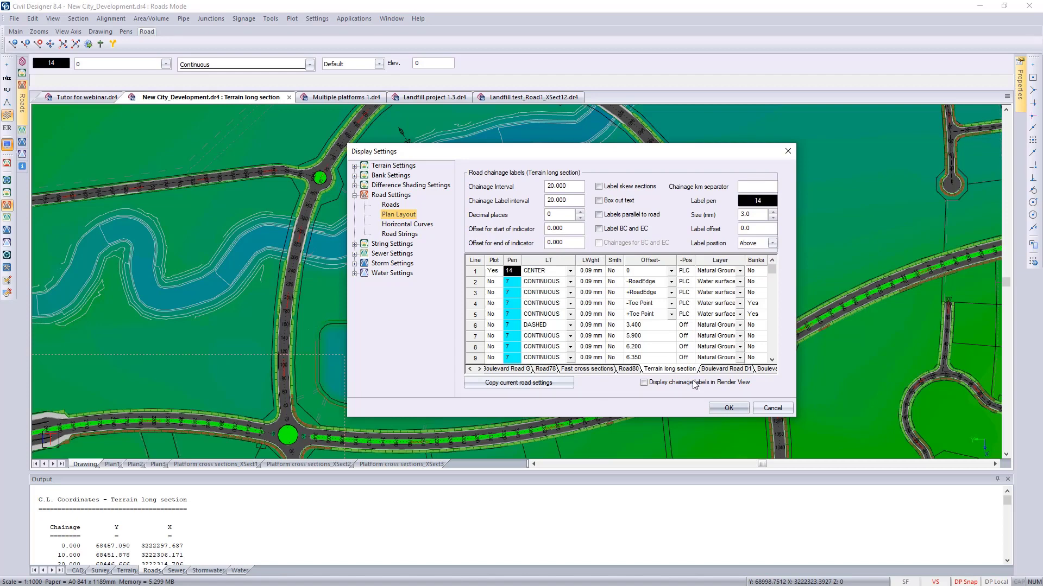
pyautogui.click(728, 408)
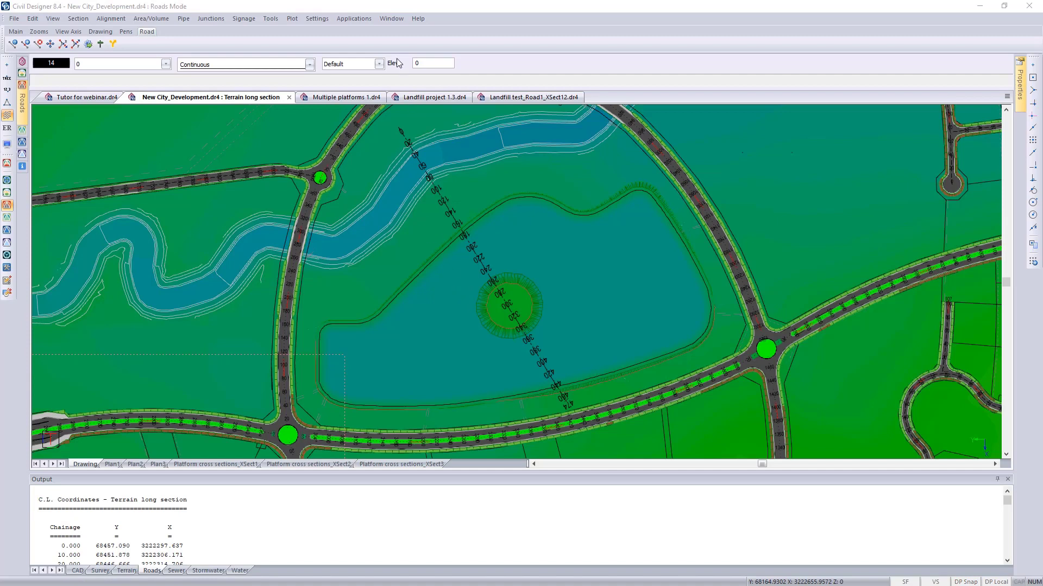
# Switch to Terrain mode and set a long section extraction from surface "29 Island and ground merged" to the Natural Ground road layer, with Chainages bend points
pyautogui.click(367, 18)
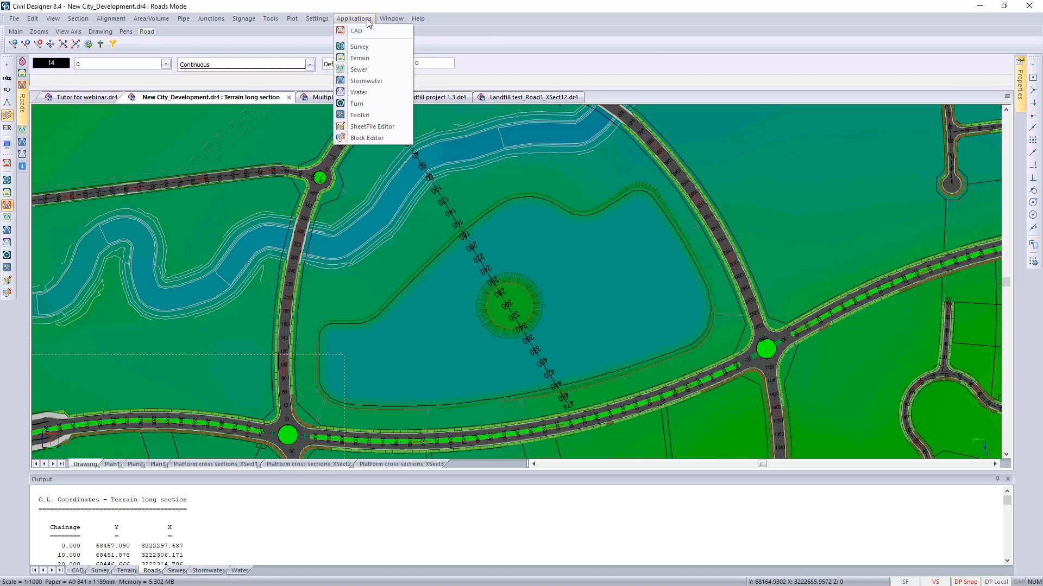
pyautogui.click(357, 58)
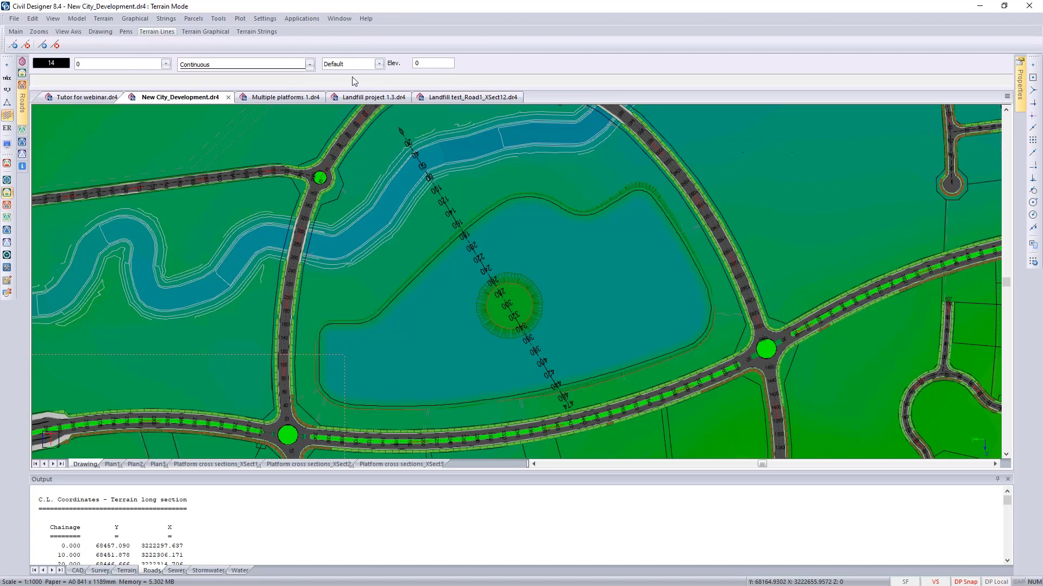
pyautogui.click(105, 19)
pyautogui.moveTo(134, 58)
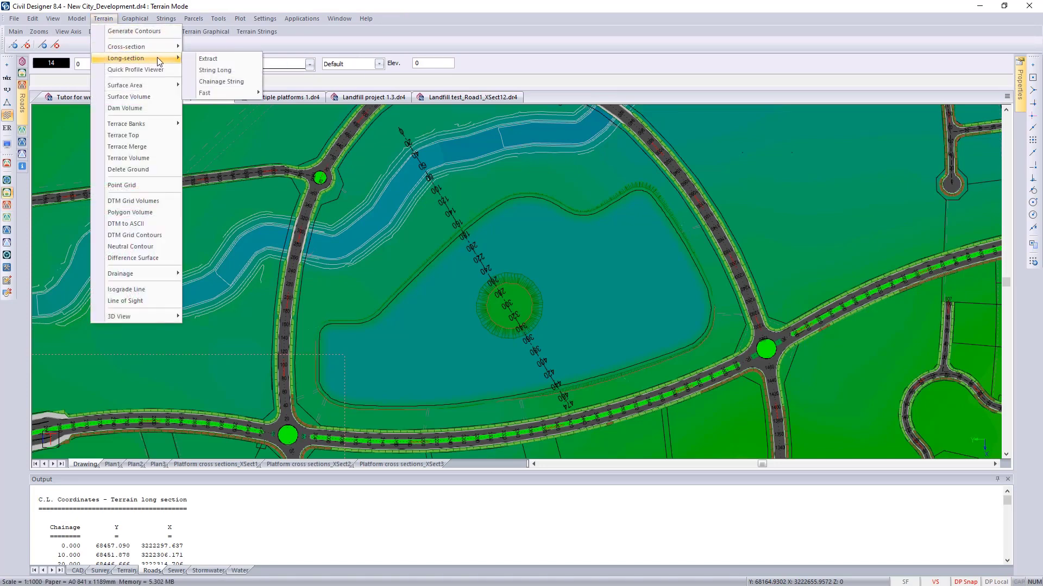
pyautogui.click(217, 60)
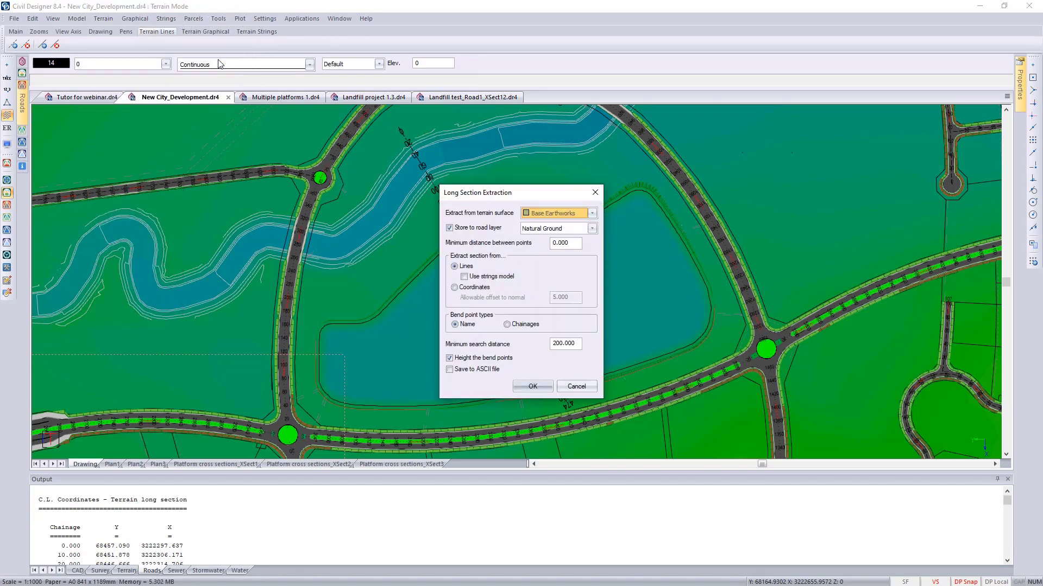
pyautogui.click(591, 213)
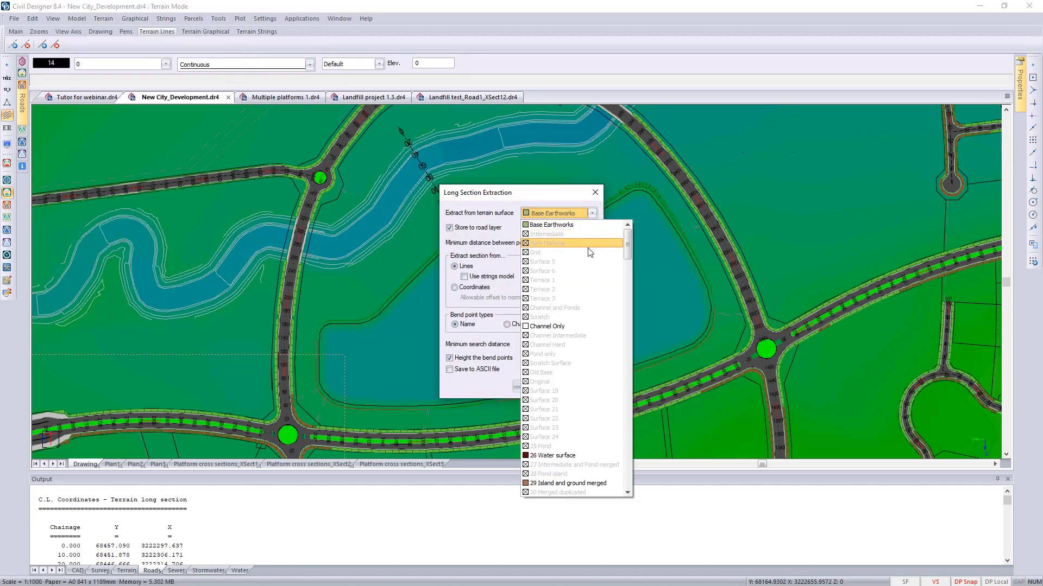
pyautogui.click(600, 482)
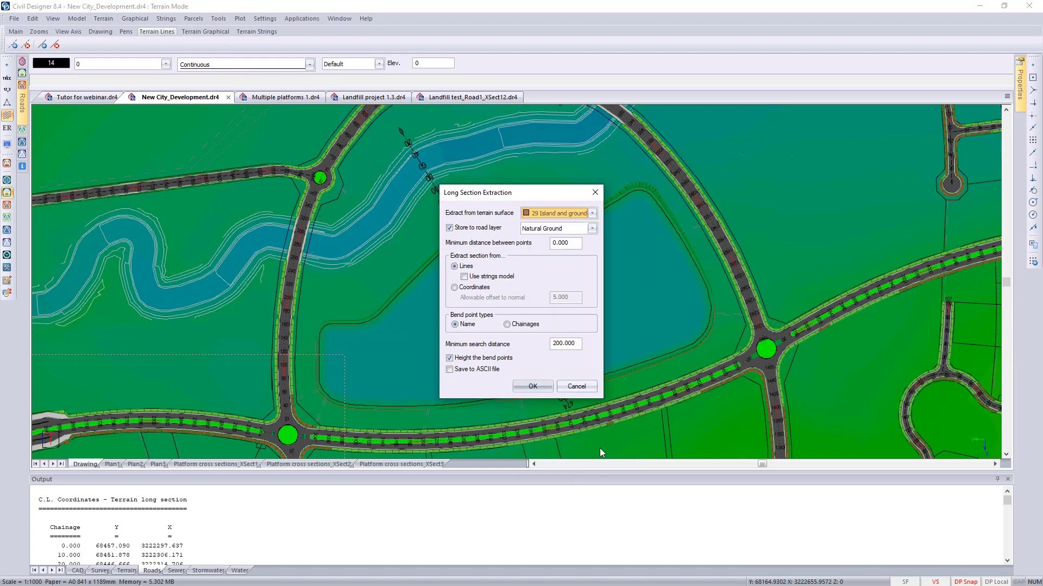
pyautogui.press('ctrl')
pyautogui.click(511, 326)
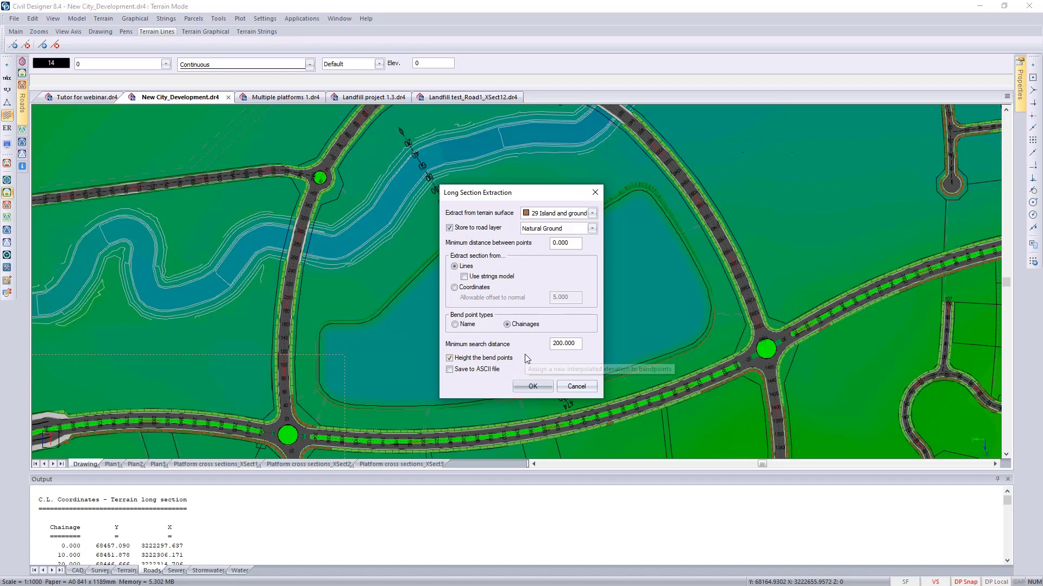
# Extract the long section over the full chainage range, overwrite the road's existing data, and review the output listing
pyautogui.click(530, 385)
pyautogui.click(608, 352)
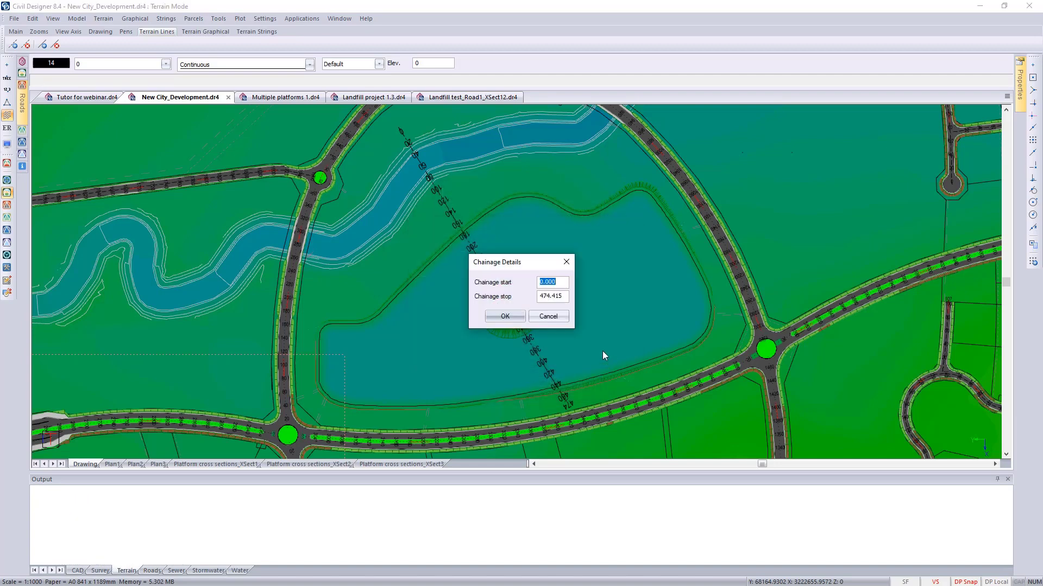
pyautogui.click(502, 317)
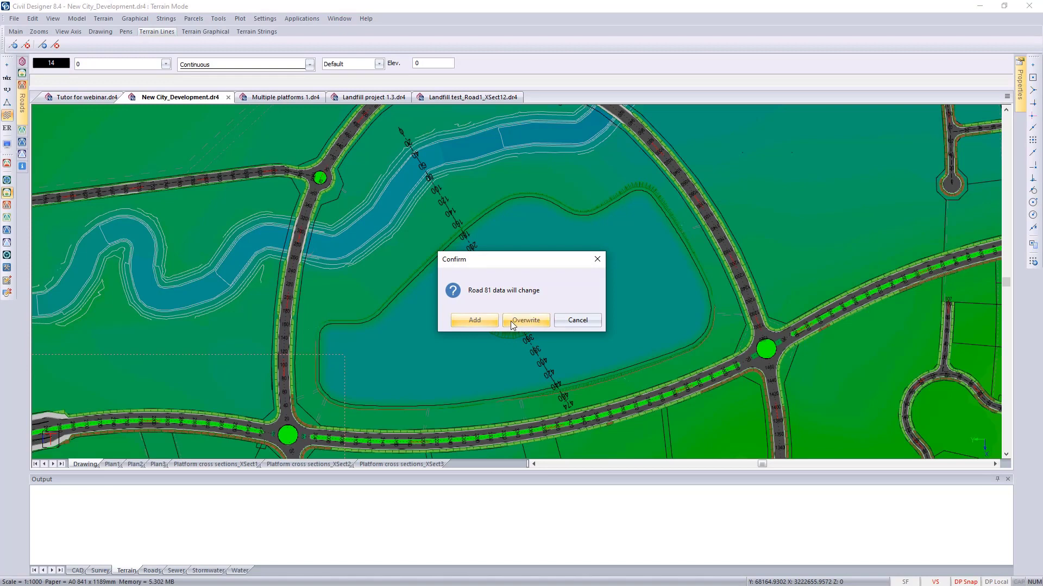
pyautogui.click(514, 320)
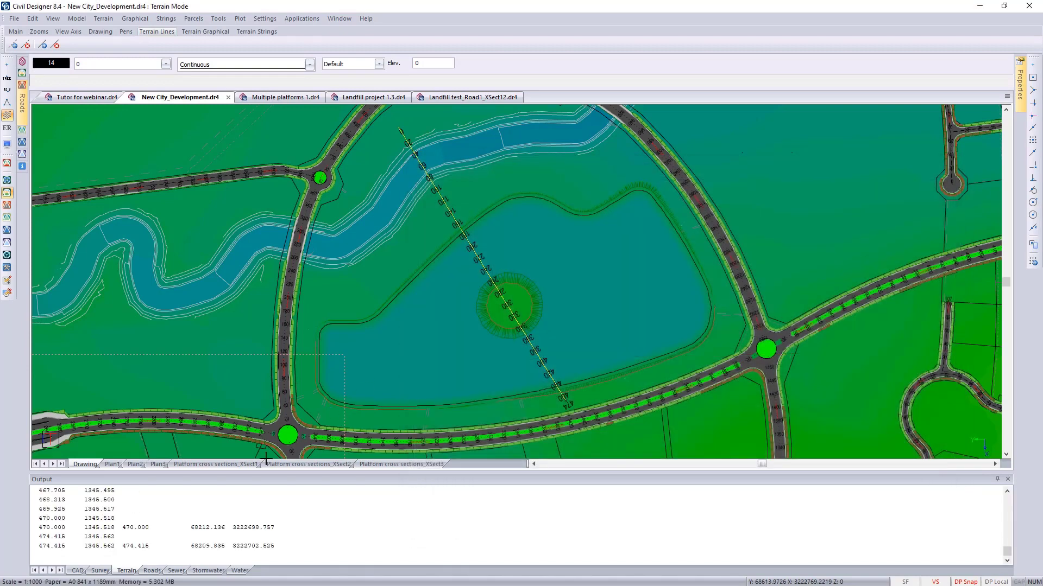
pyautogui.scroll(6, 91, 528)
pyautogui.scroll(12, 91, 527)
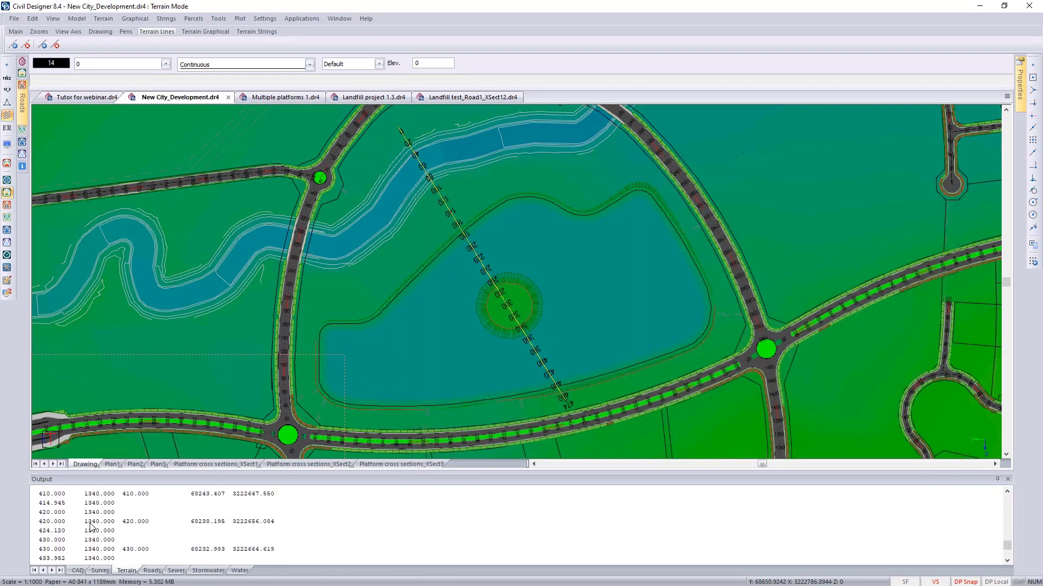
# Examine the chainages and elevations across the island in the extracted long section output listing, and hide the output pane
pyautogui.scroll(6, 92, 528)
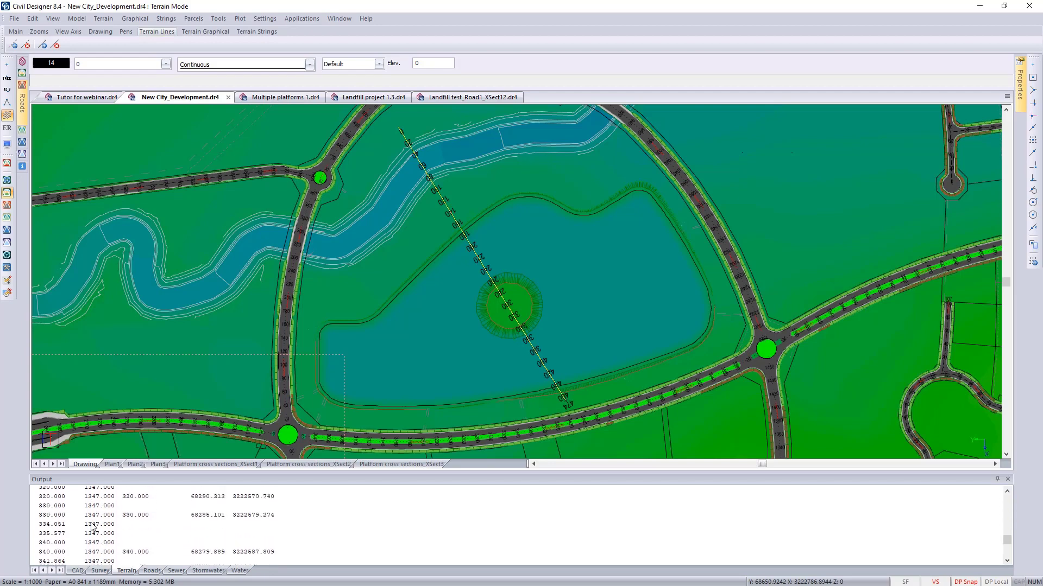
pyautogui.scroll(4, 91, 527)
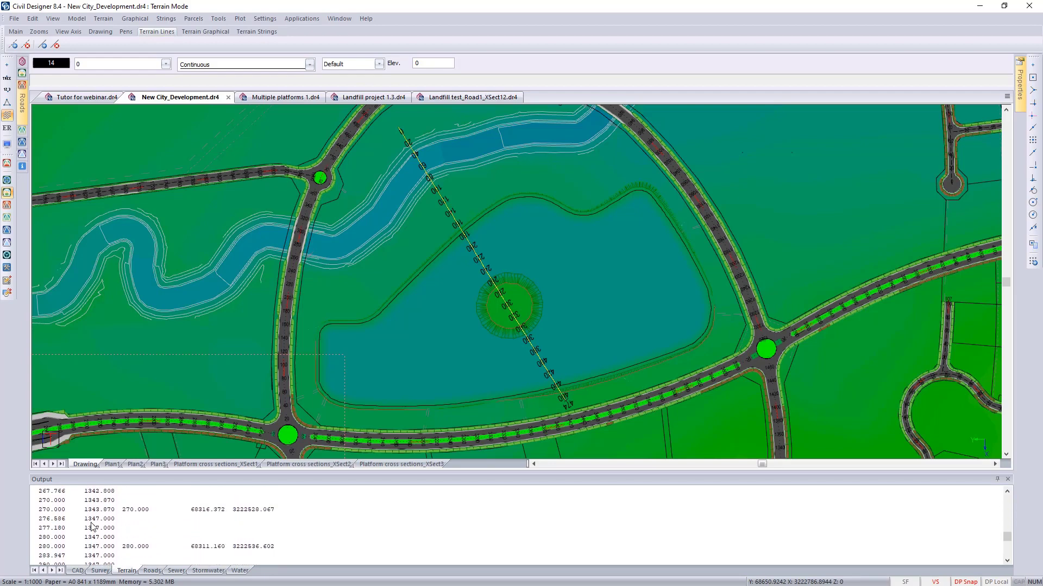
pyautogui.scroll(2, 91, 527)
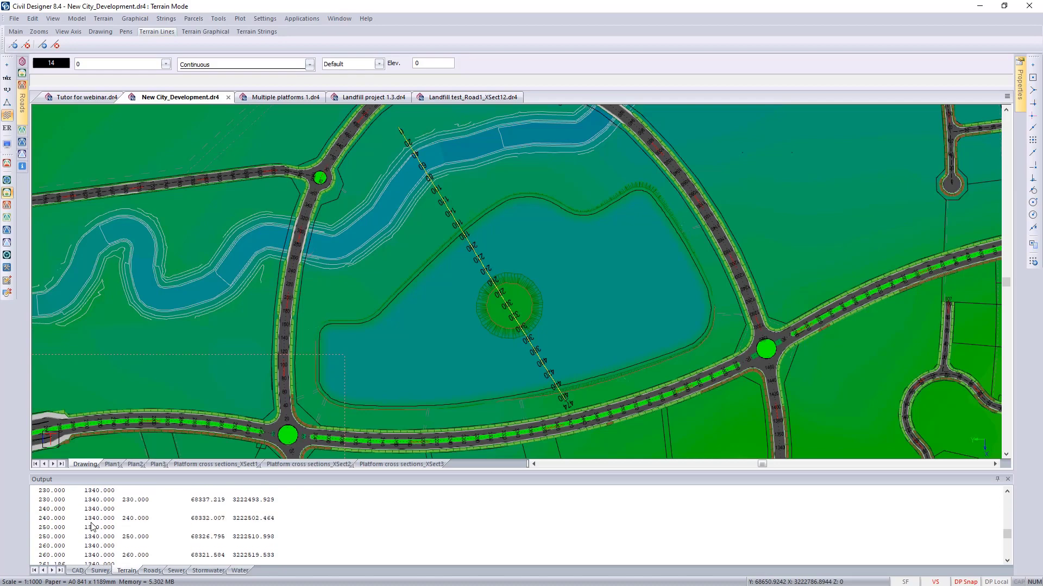
pyautogui.click(93, 526)
pyautogui.scroll(-4, 93, 525)
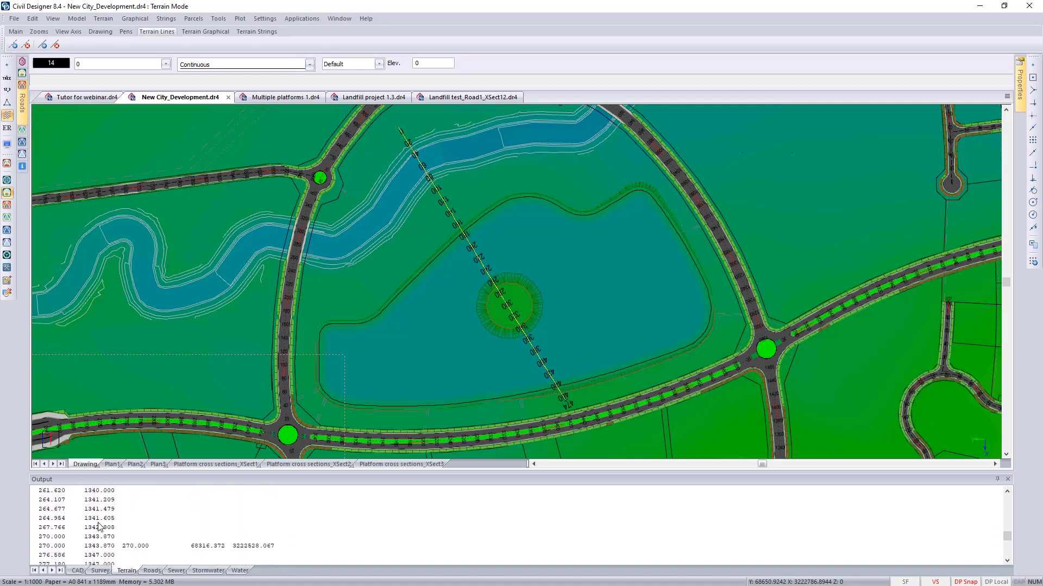
pyautogui.scroll(-1, 106, 550)
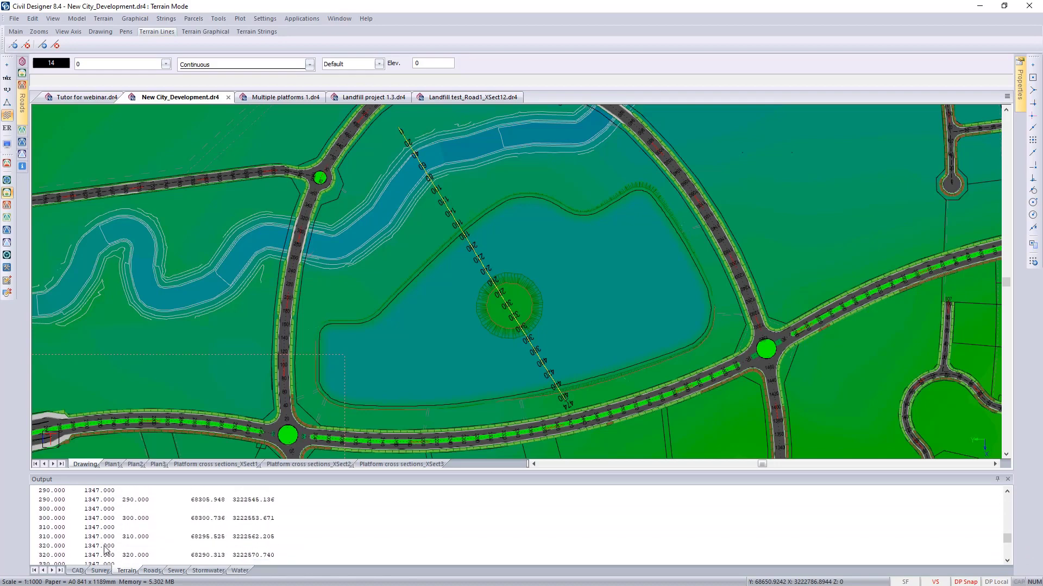
pyautogui.scroll(-4, 106, 550)
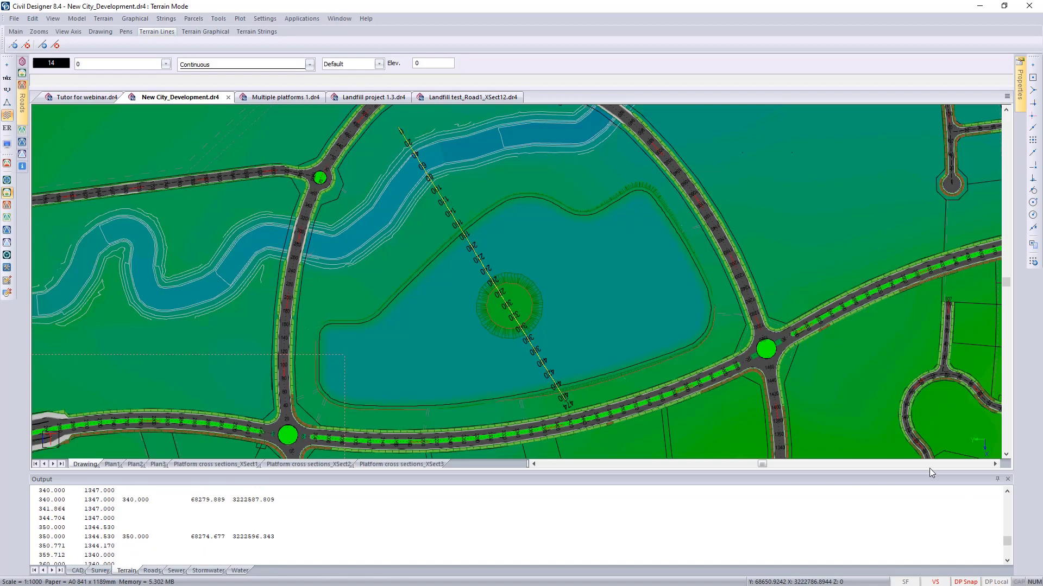
pyautogui.click(996, 479)
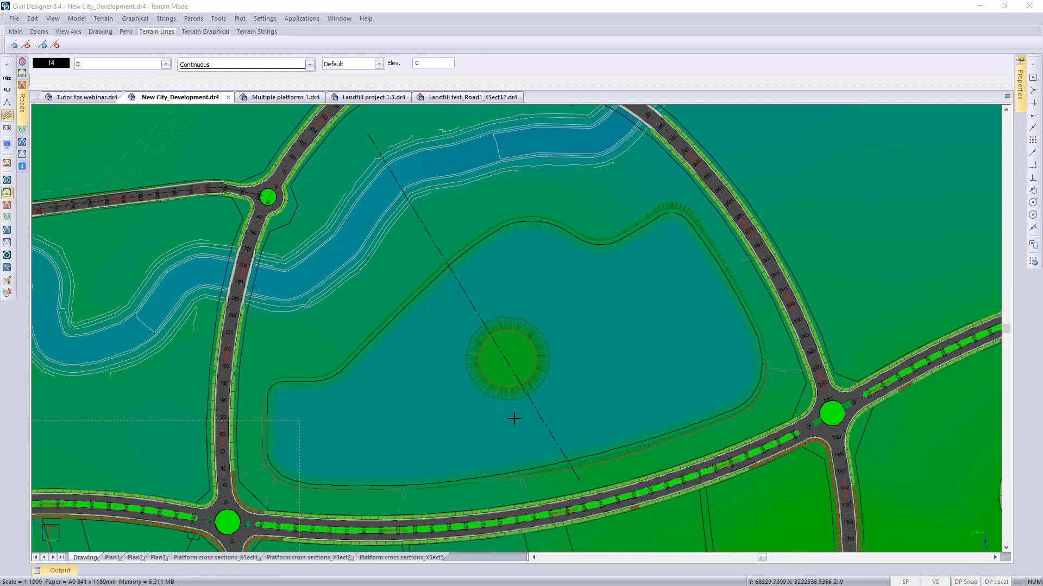
# Switch to the SheetFile Editor and load the sheet file "Single Carriageway Longsection.sht"
pyautogui.click(300, 19)
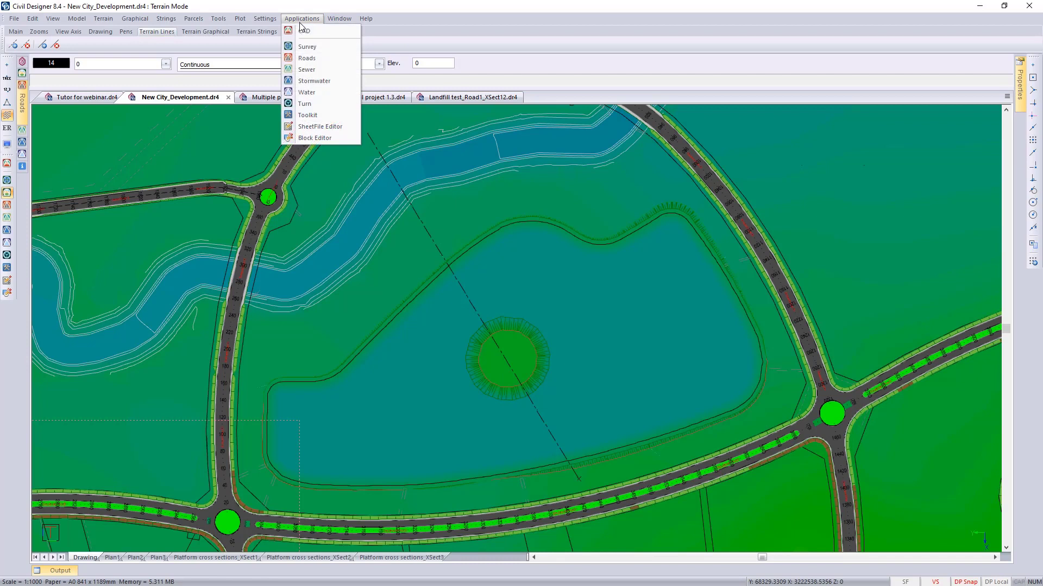
pyautogui.click(331, 131)
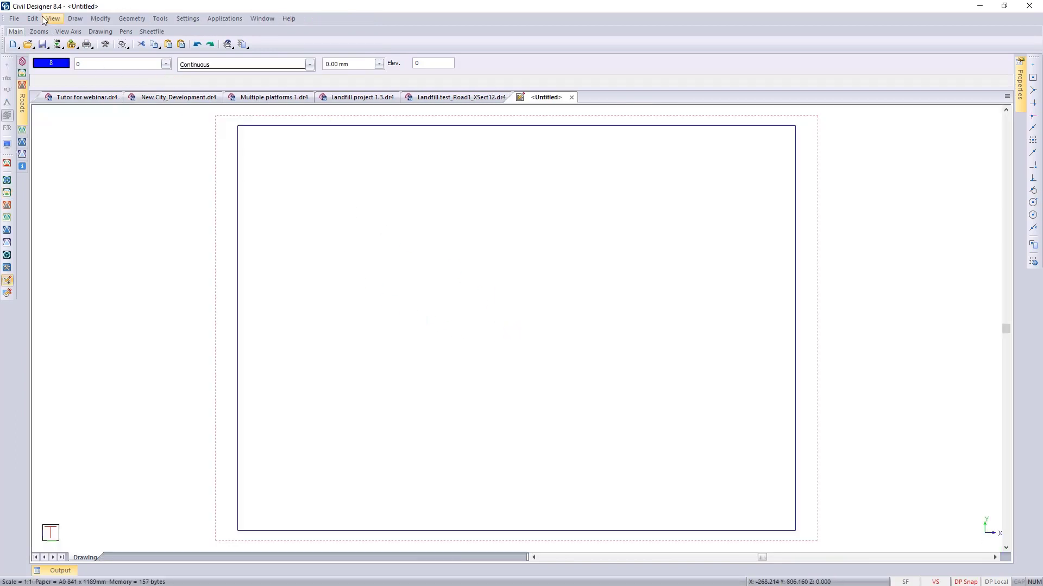
pyautogui.click(15, 19)
pyautogui.click(37, 44)
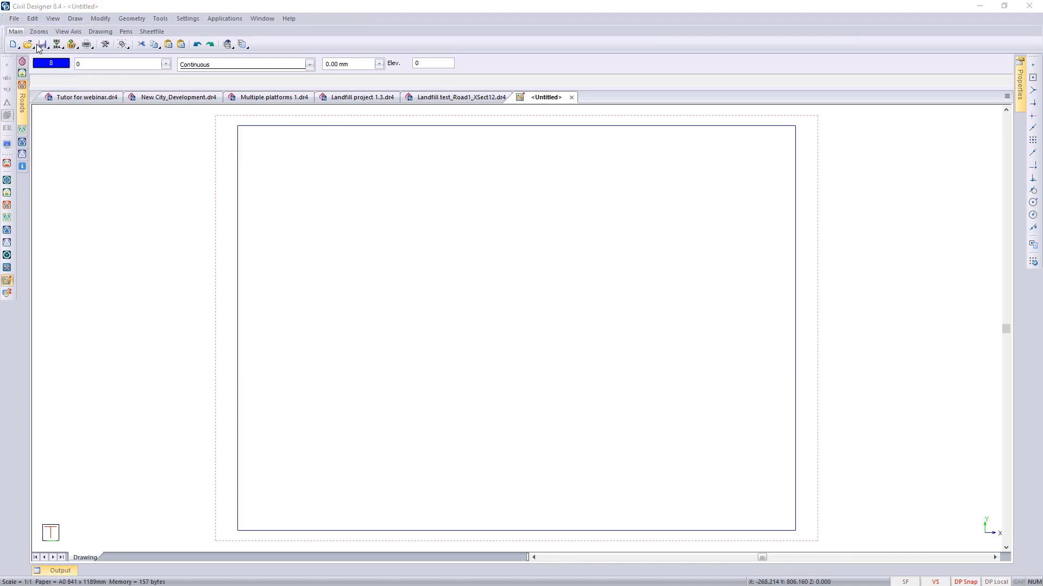
pyautogui.scroll(-4, 260, 293)
pyautogui.scroll(-6, 259, 293)
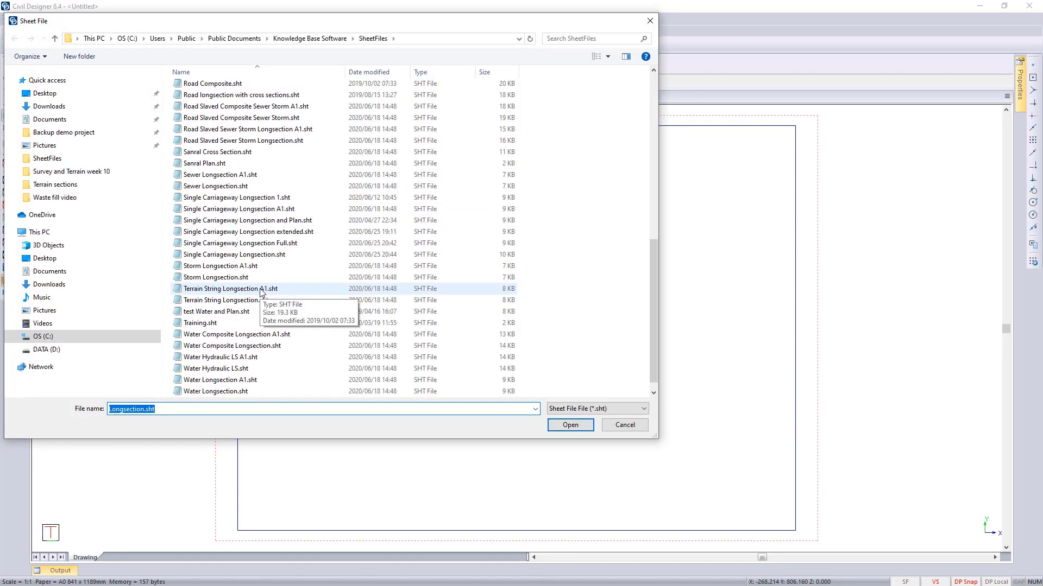
pyautogui.doubleClick(233, 256)
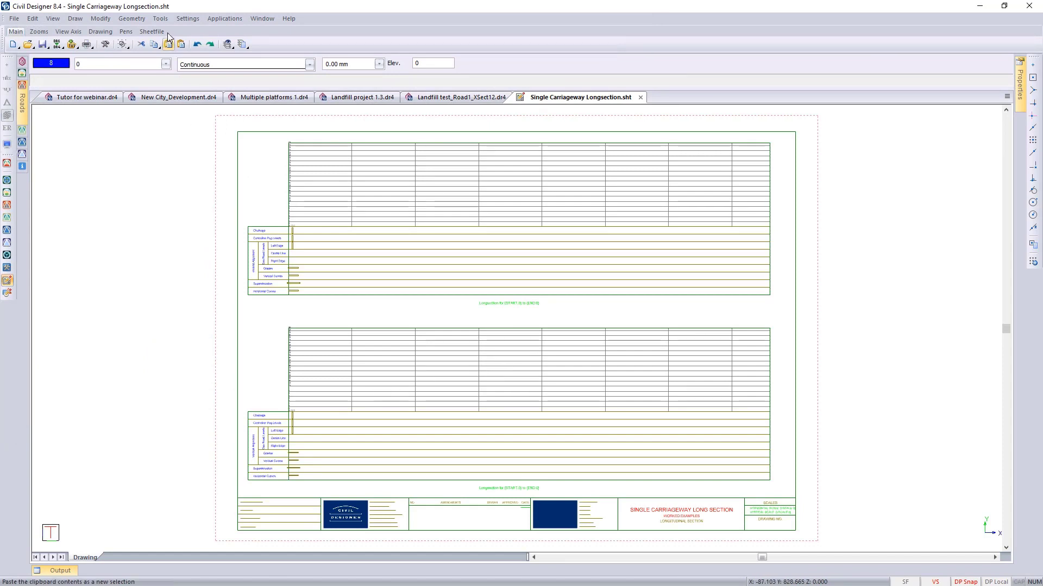
# Increase the vertical grid spacing in the sheet file's long-section grid settings
pyautogui.click(188, 19)
pyautogui.click(202, 34)
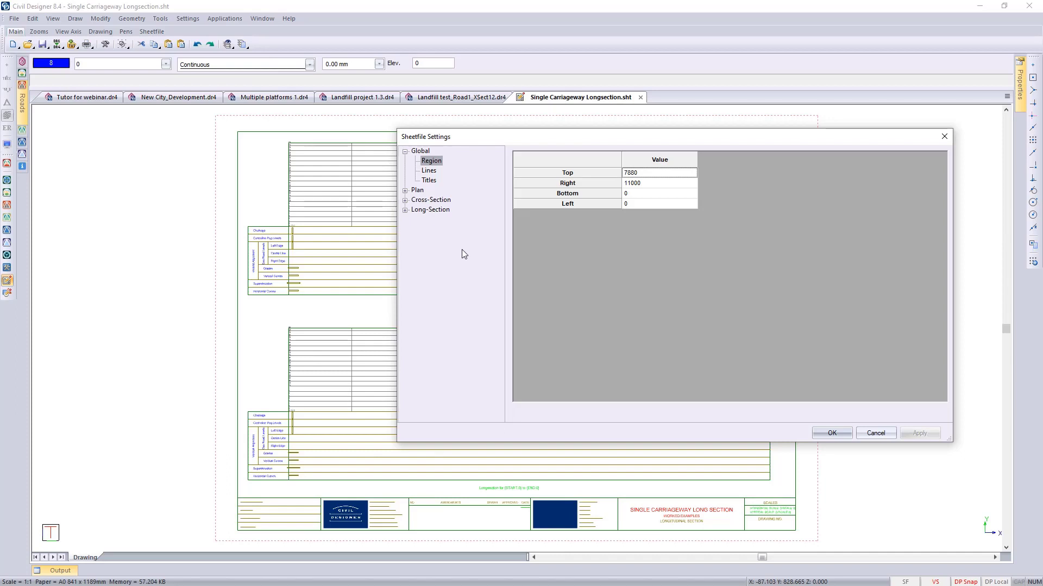
pyautogui.click(405, 210)
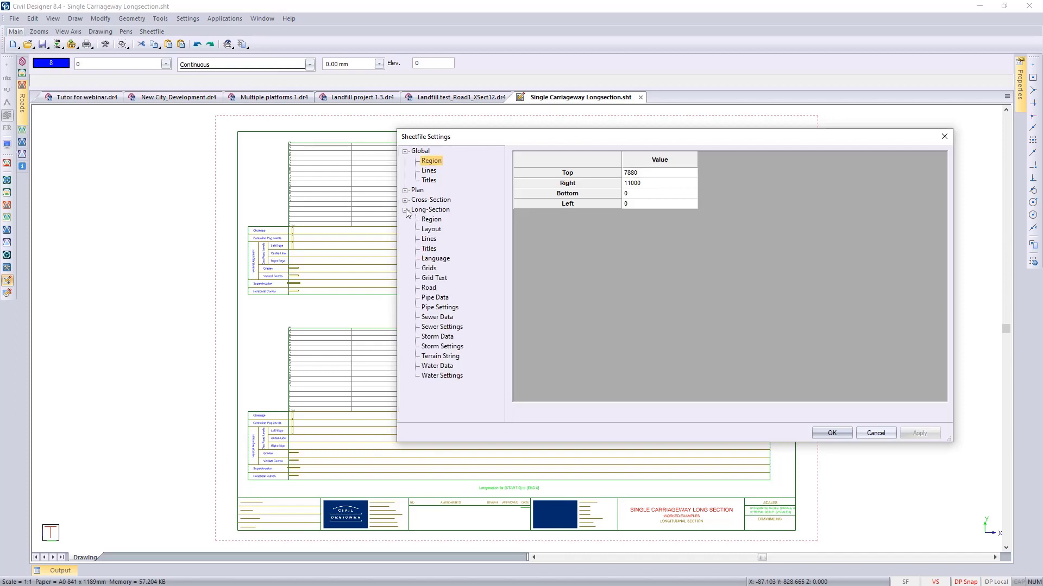
pyautogui.click(431, 269)
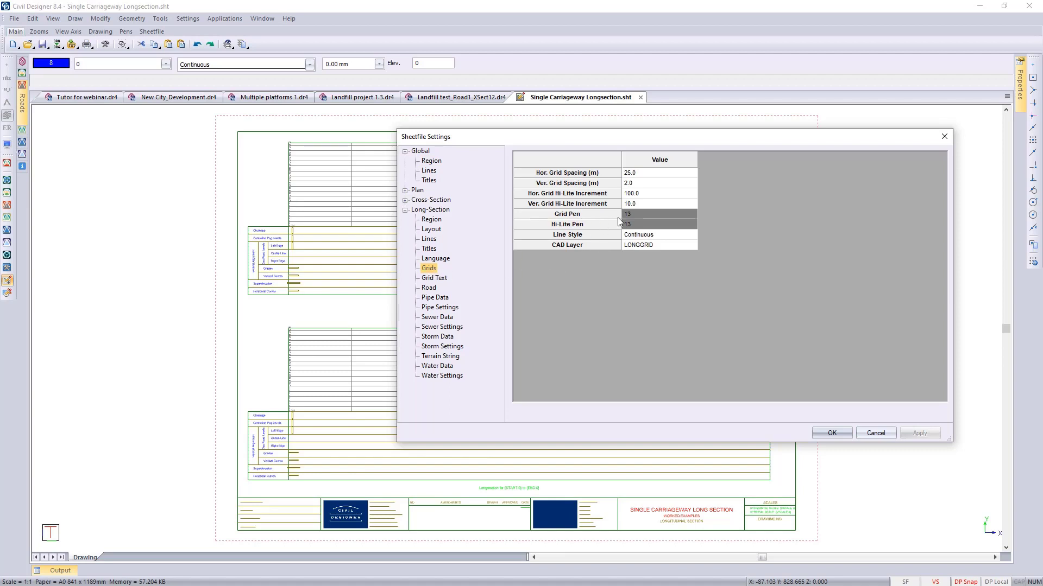
pyautogui.click(630, 184)
pyautogui.click(630, 187)
pyautogui.click(658, 174)
# Set Line1 in the long-section road settings to red pen 1 with a Continuous line style, and save the sheet file
pyautogui.click(429, 288)
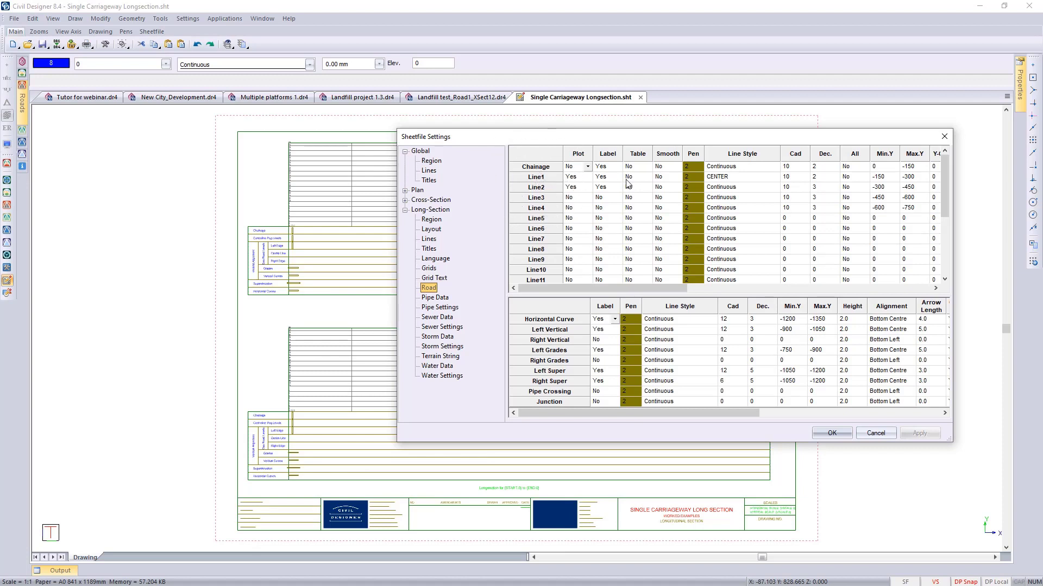
pyautogui.click(691, 177)
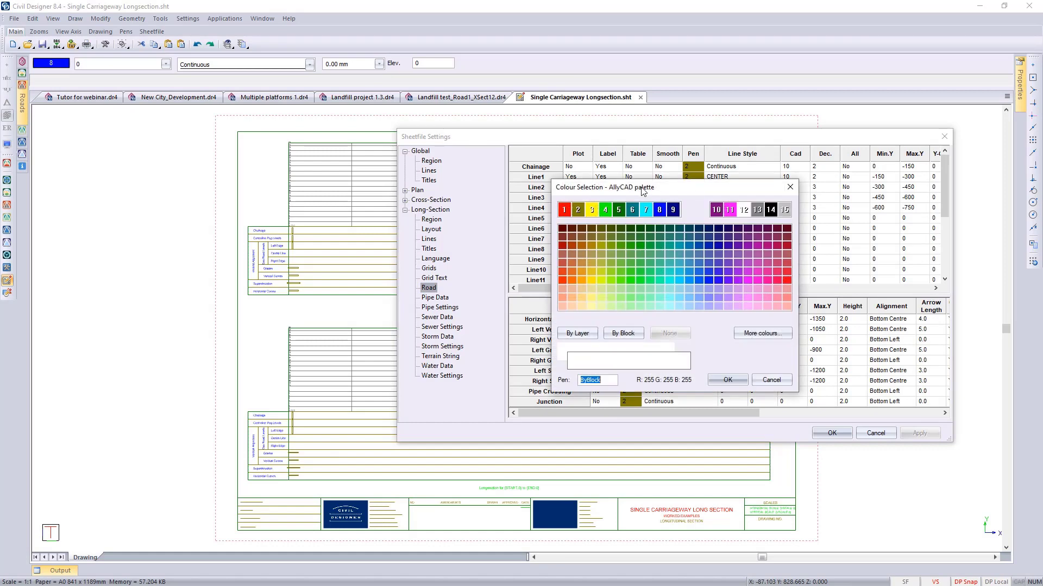
pyautogui.click(567, 207)
pyautogui.click(728, 379)
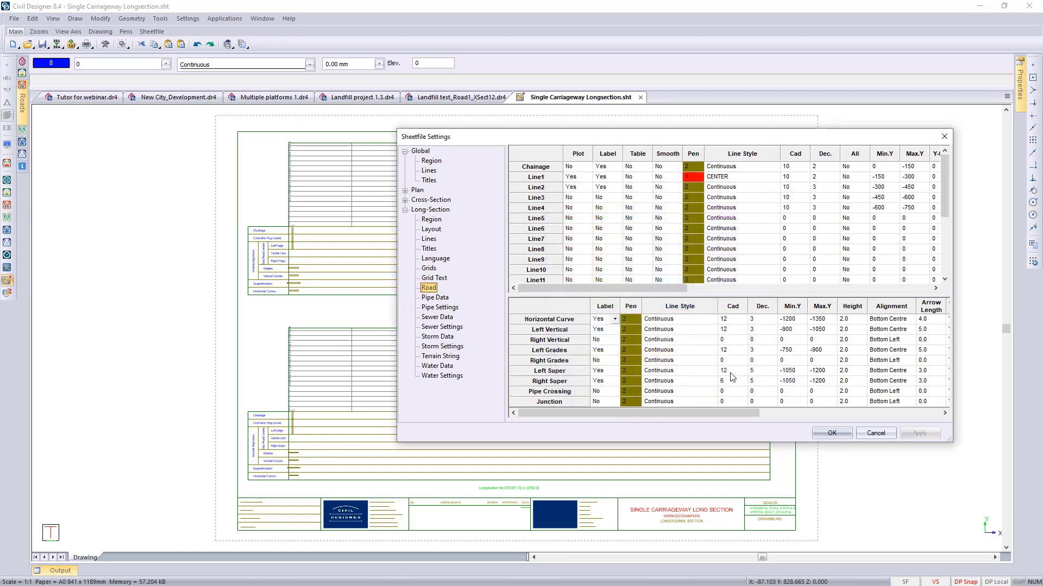
pyautogui.click(749, 180)
pyautogui.click(775, 180)
pyautogui.click(730, 167)
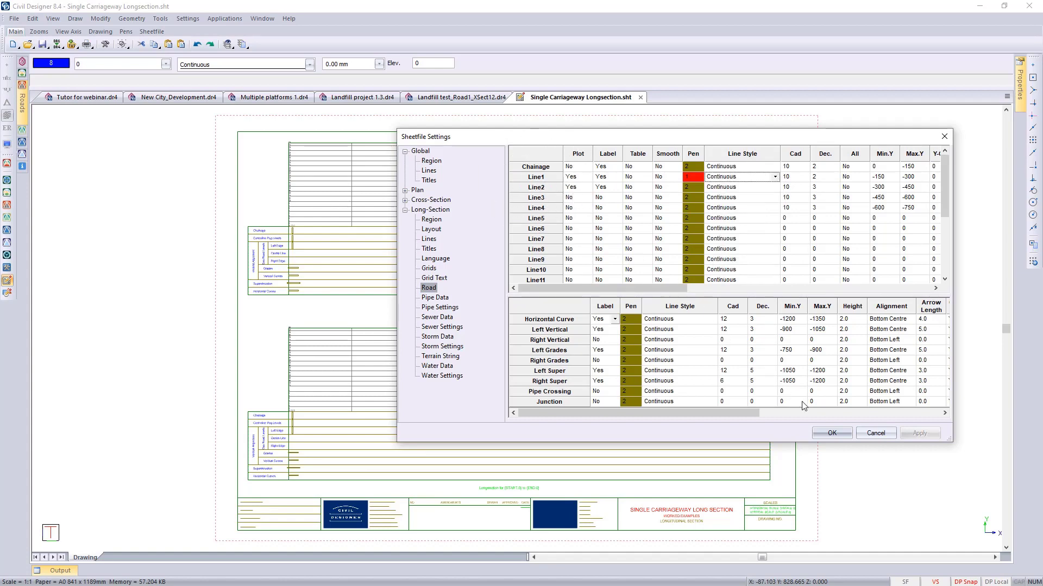
pyautogui.click(826, 433)
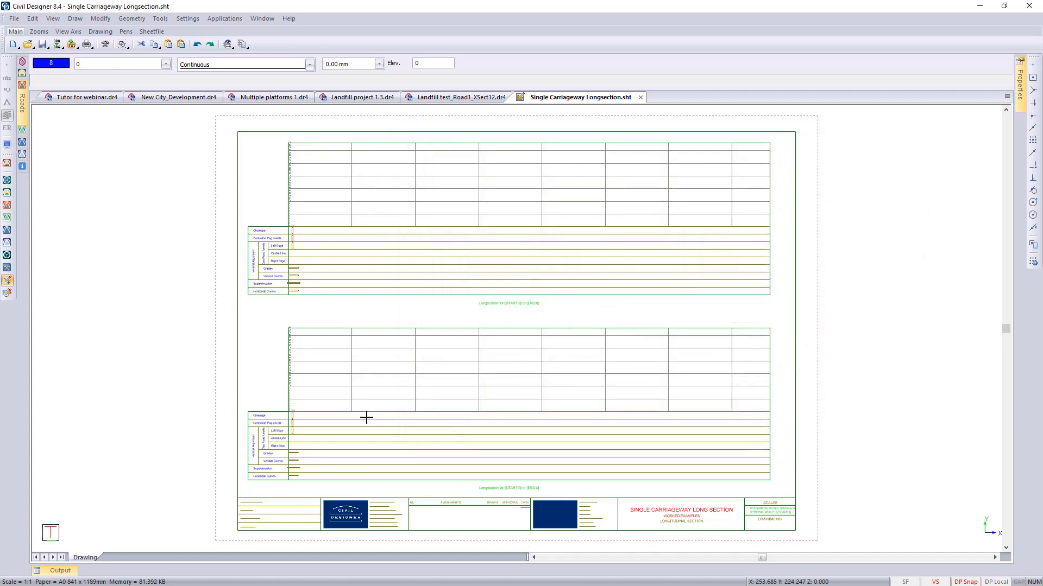
pyautogui.click(15, 20)
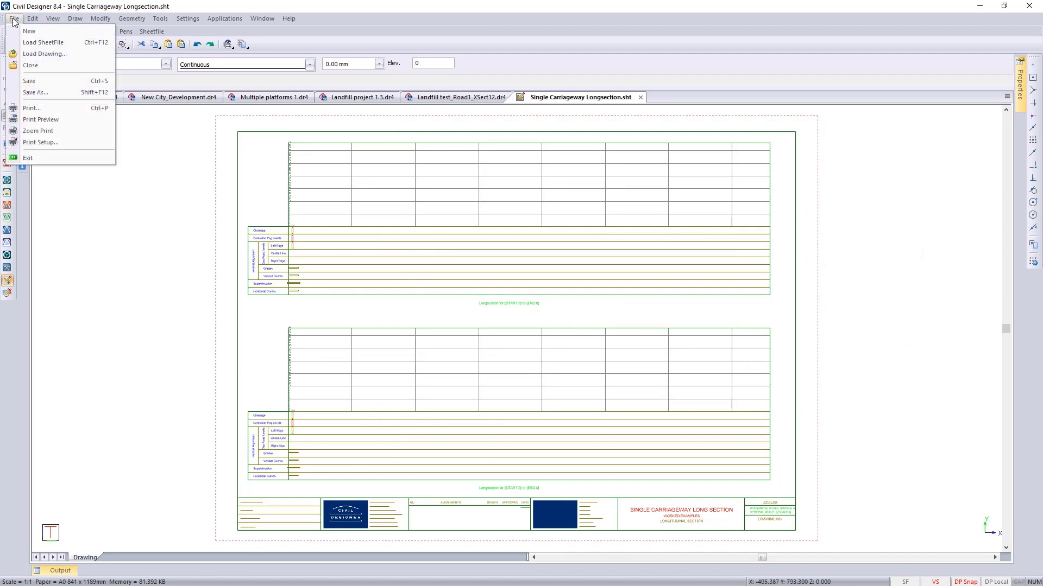
pyautogui.click(41, 87)
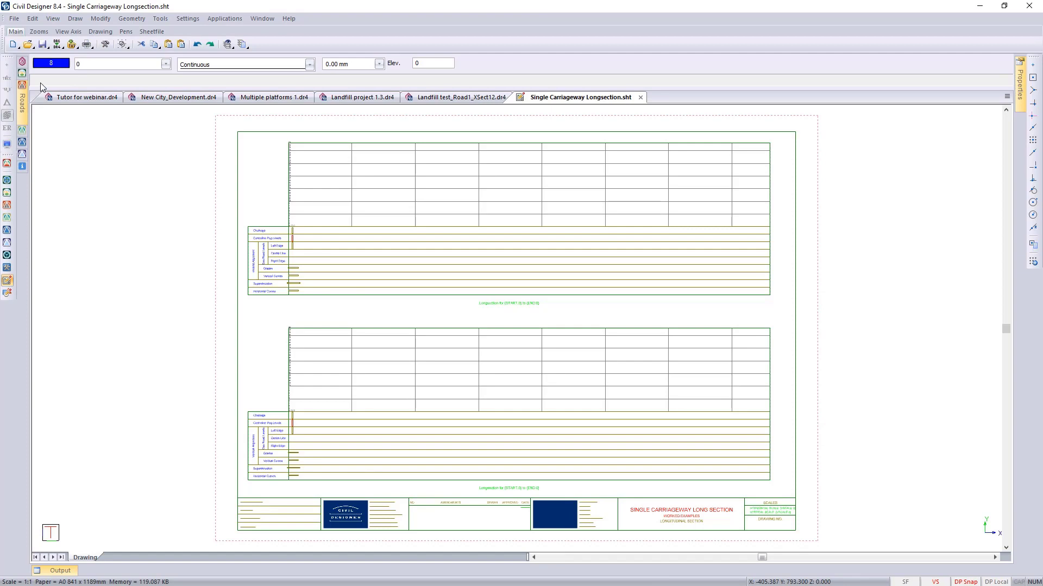
# Return to New City_Development.dr4 and set up a new plot using the sheet file "Single Carriageway Longsection.sht"
pyautogui.click(173, 98)
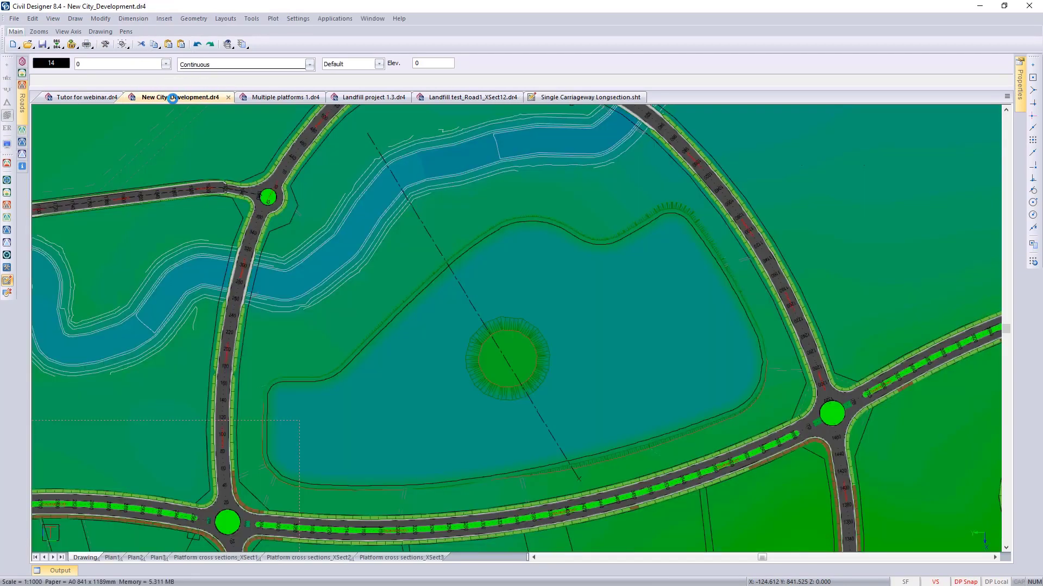
pyautogui.click(273, 20)
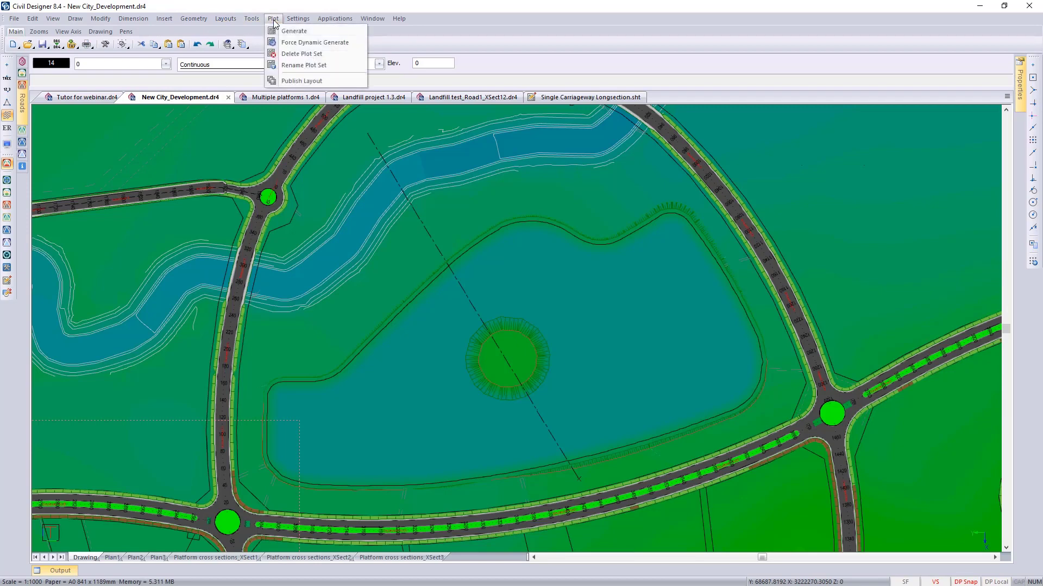
pyautogui.click(301, 34)
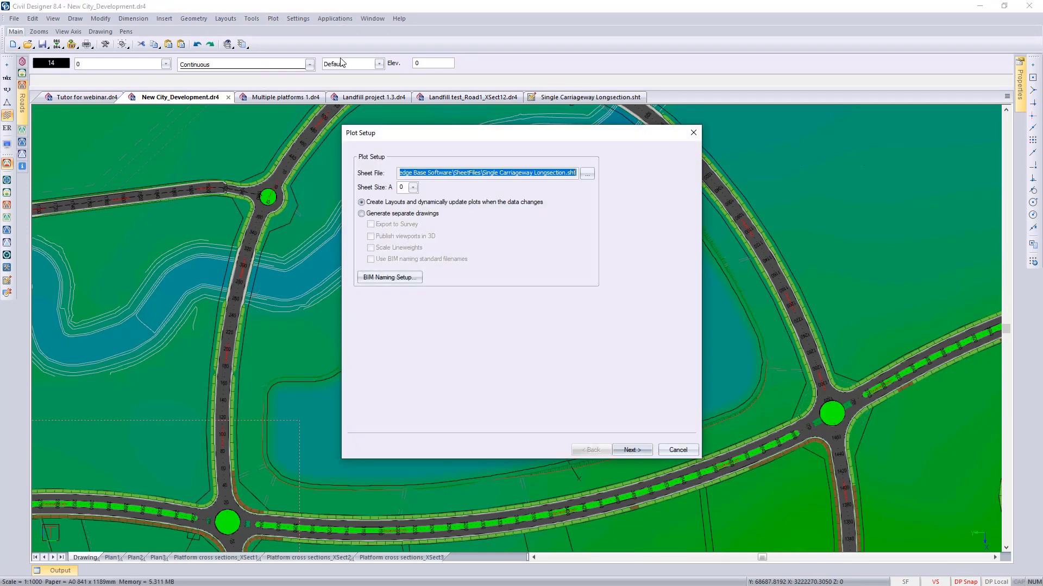
pyautogui.click(587, 174)
pyautogui.scroll(-5, 625, 380)
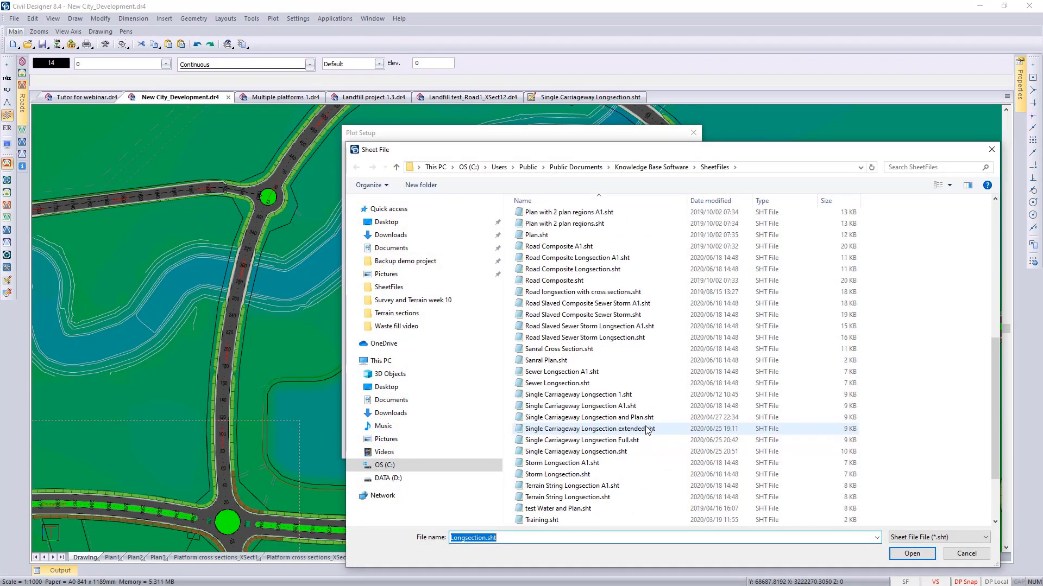
pyautogui.click(633, 452)
pyautogui.doubleClick(611, 451)
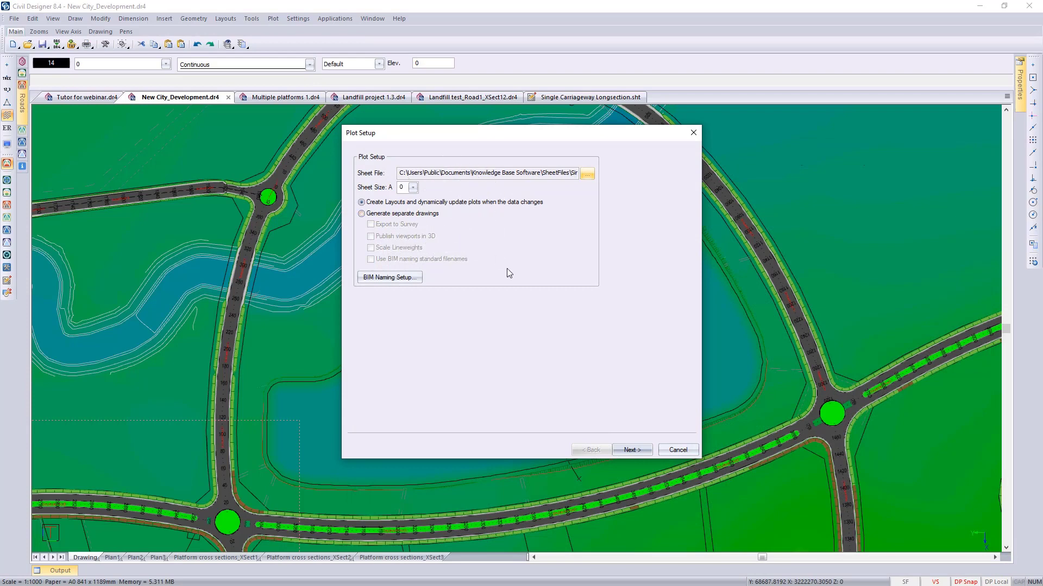
# Generate the Terrain long section plot from chainage 0 to 474.415 at horizontal scale 500 and vertical scale 250
pyautogui.click(629, 450)
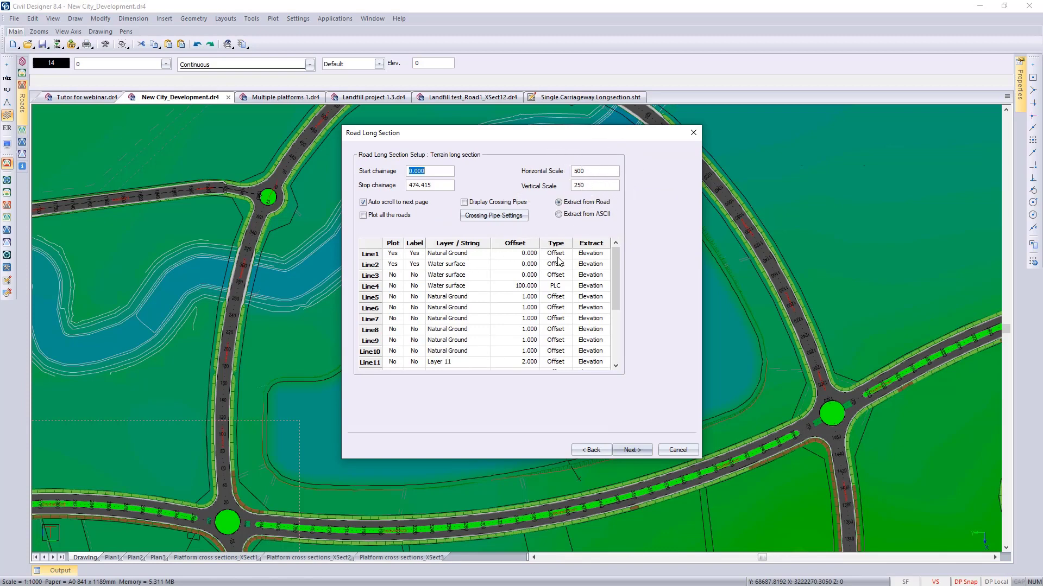
pyautogui.click(640, 451)
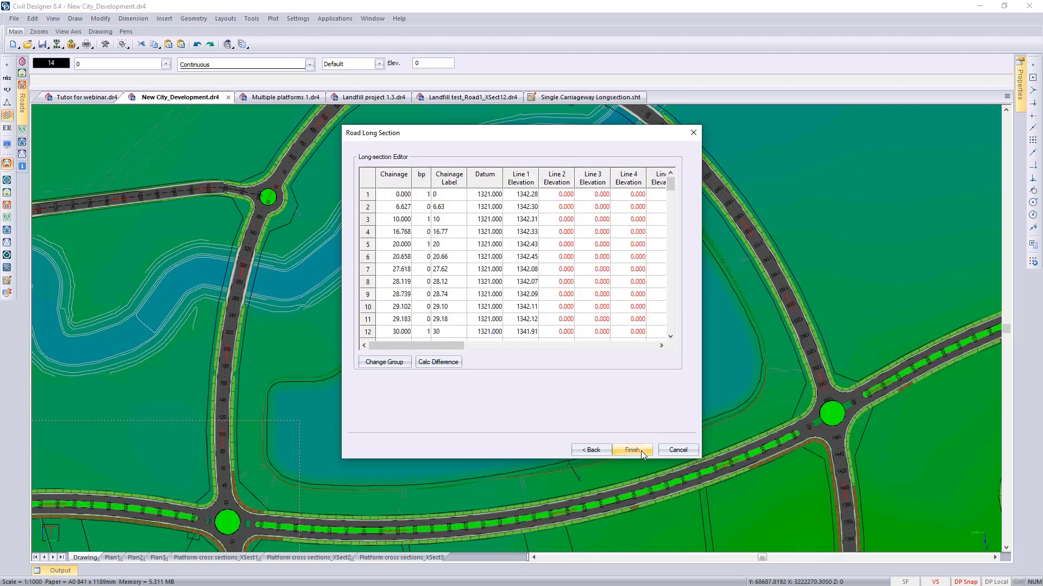
pyautogui.click(640, 449)
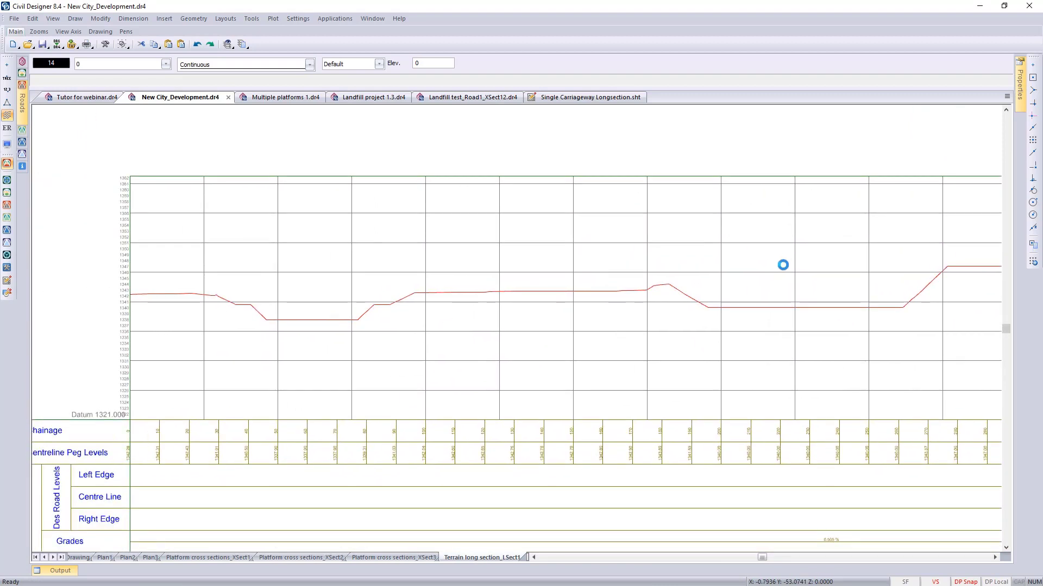
# Examine the island stretch and the whole sheet of the plotted long section, and return to the plan drawing
pyautogui.moveTo(752, 266)
pyautogui.mouseDown(button='middle')
pyautogui.moveTo(529, 277)
pyautogui.moveTo(404, 266)
pyautogui.mouseUp(button='middle')
pyautogui.scroll(1, 626, 373)
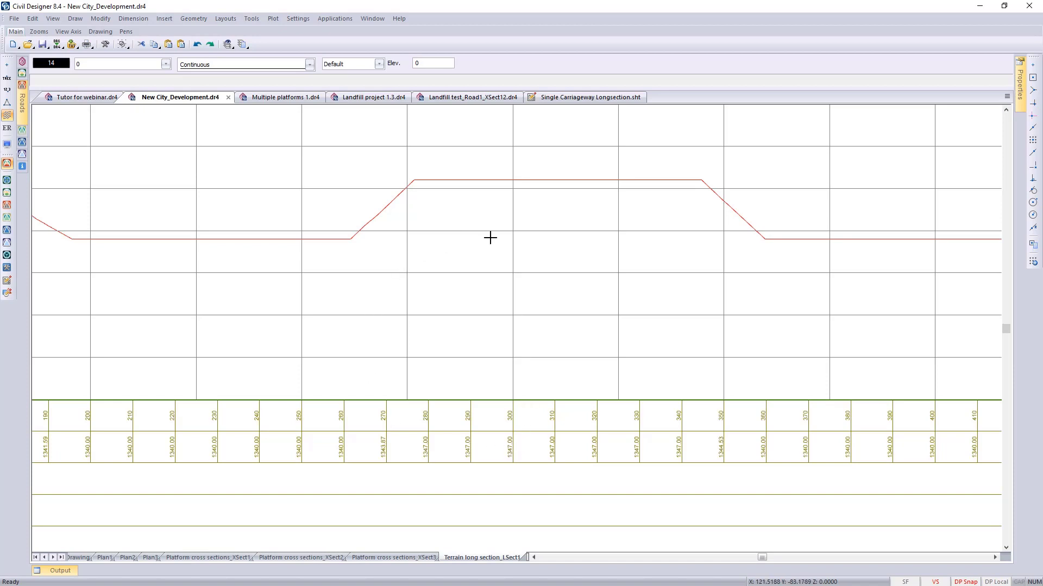
pyautogui.click(302, 432)
pyautogui.middleClick(515, 236)
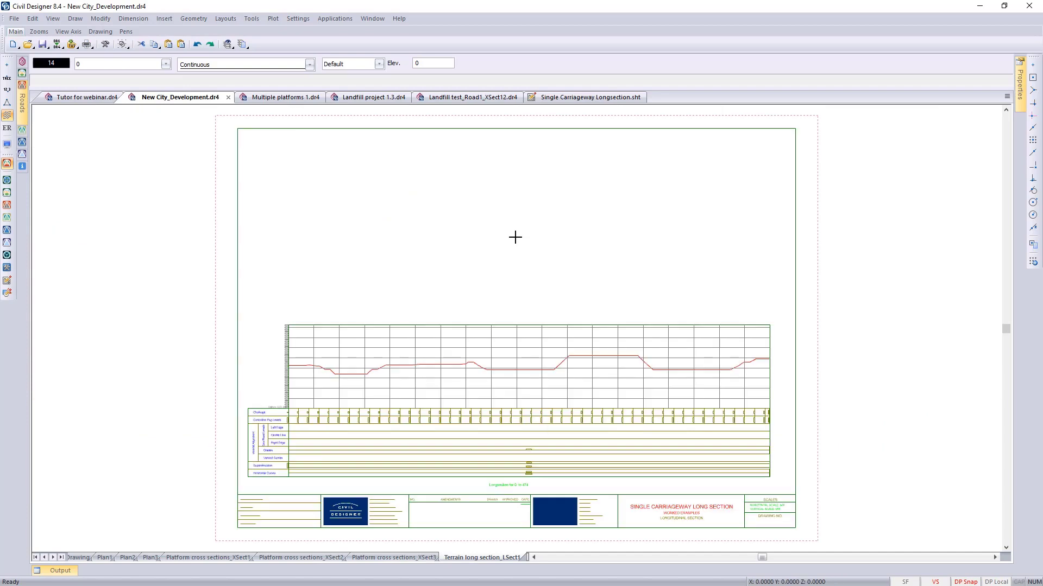
pyautogui.click(81, 557)
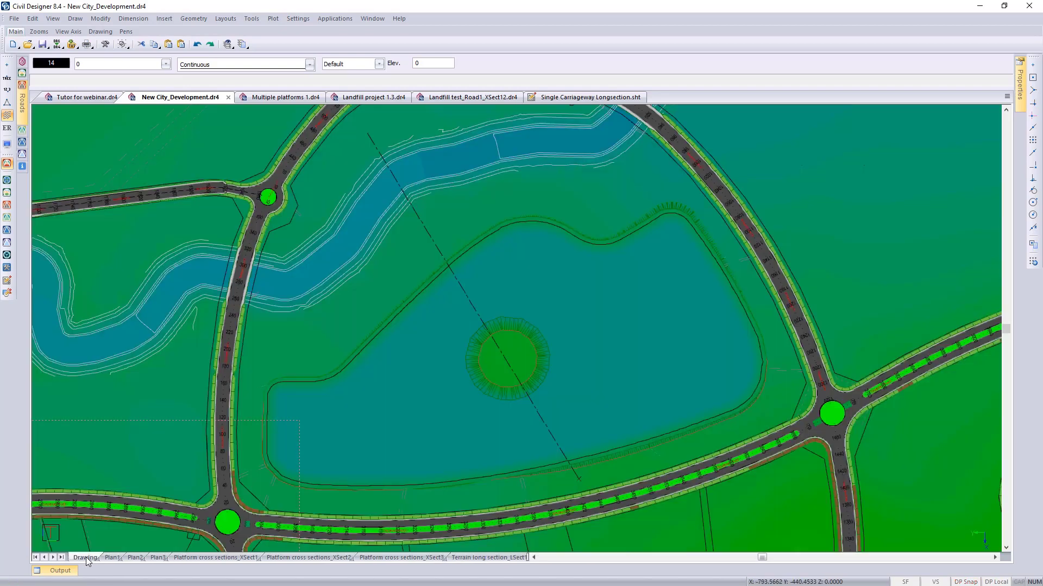